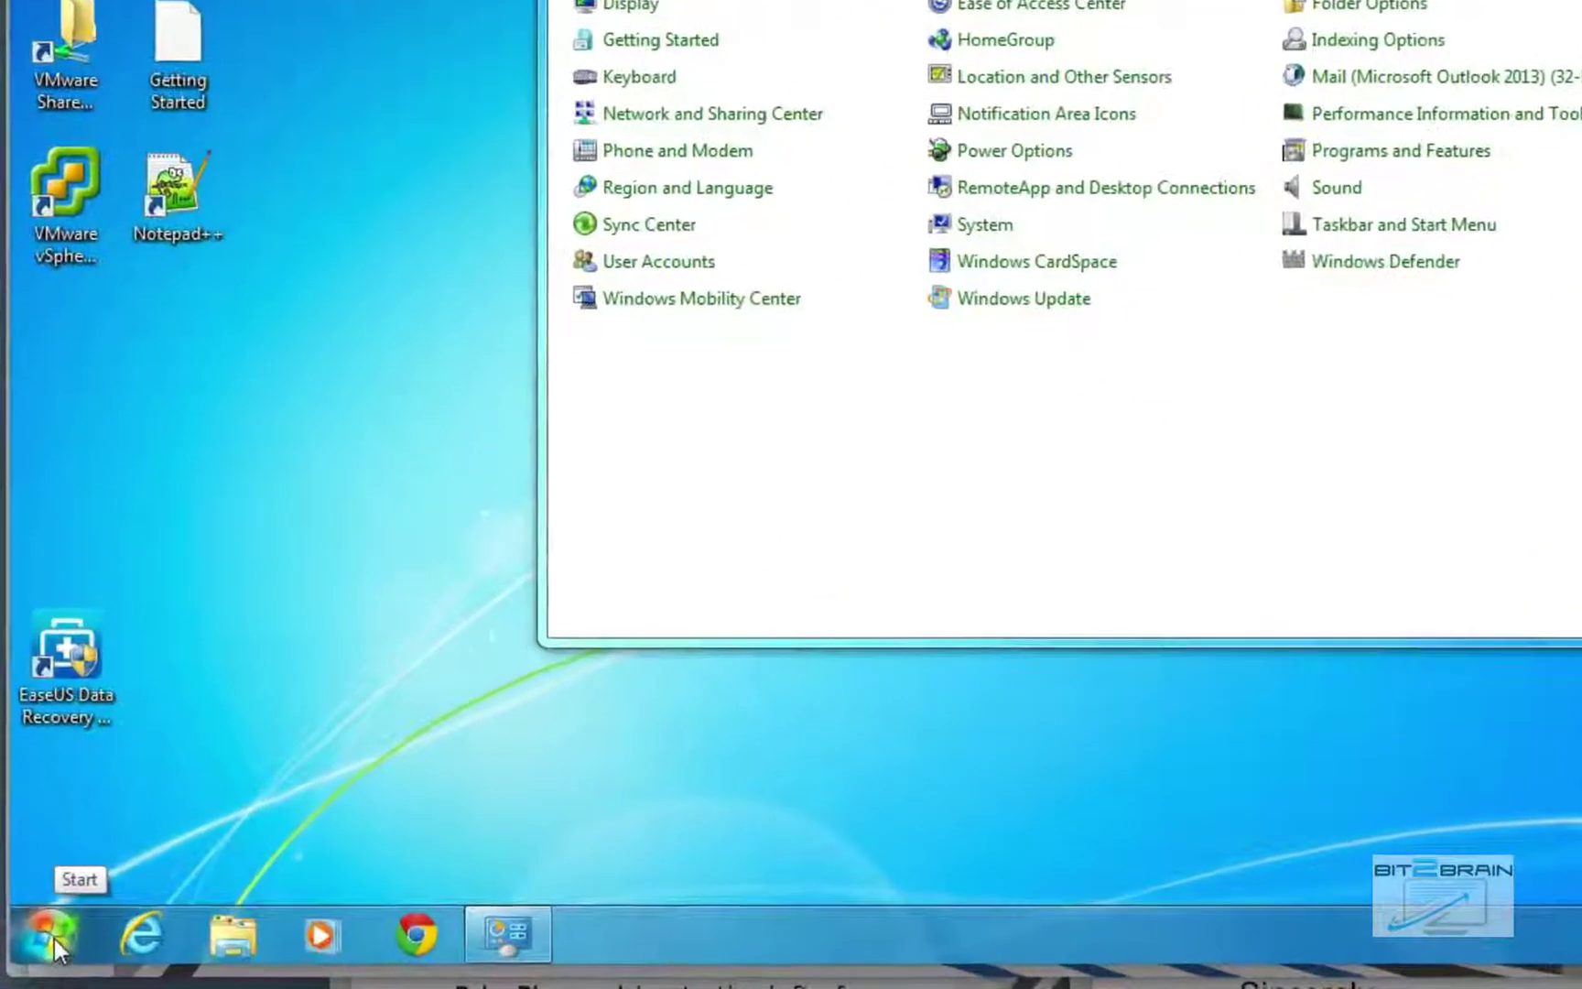
Start Windows Easy Transfer from this old computer to an external hard disk or USB flash drive, and close it during the scan.
left_click(44, 943)
type("easy")
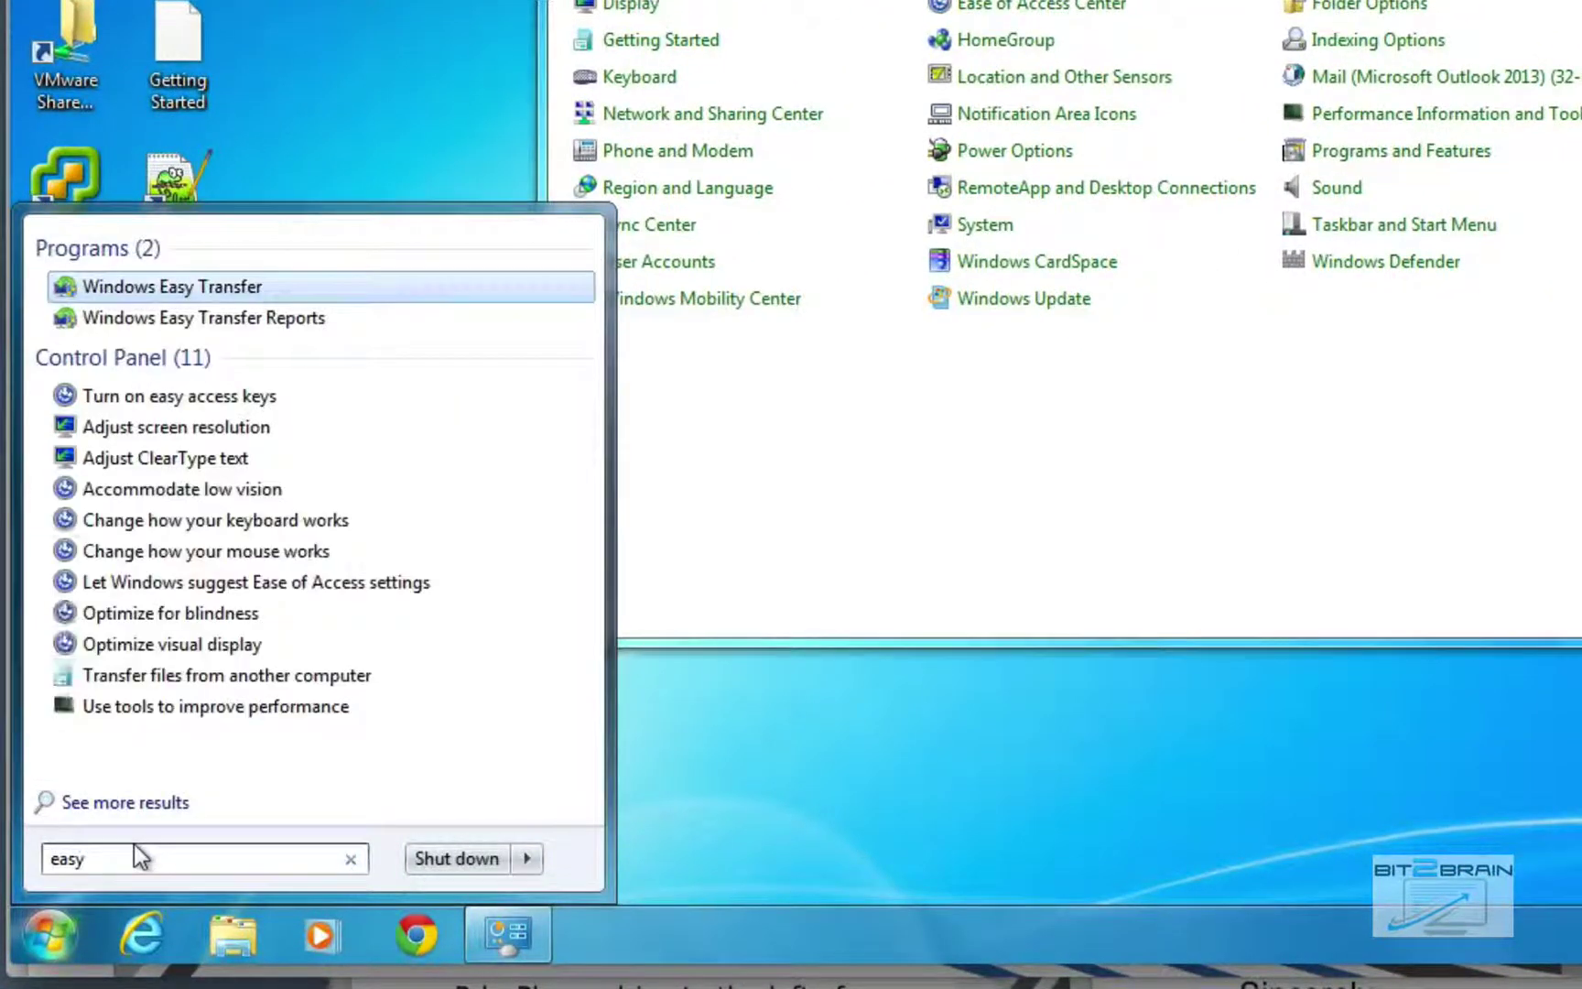
left_click(230, 292)
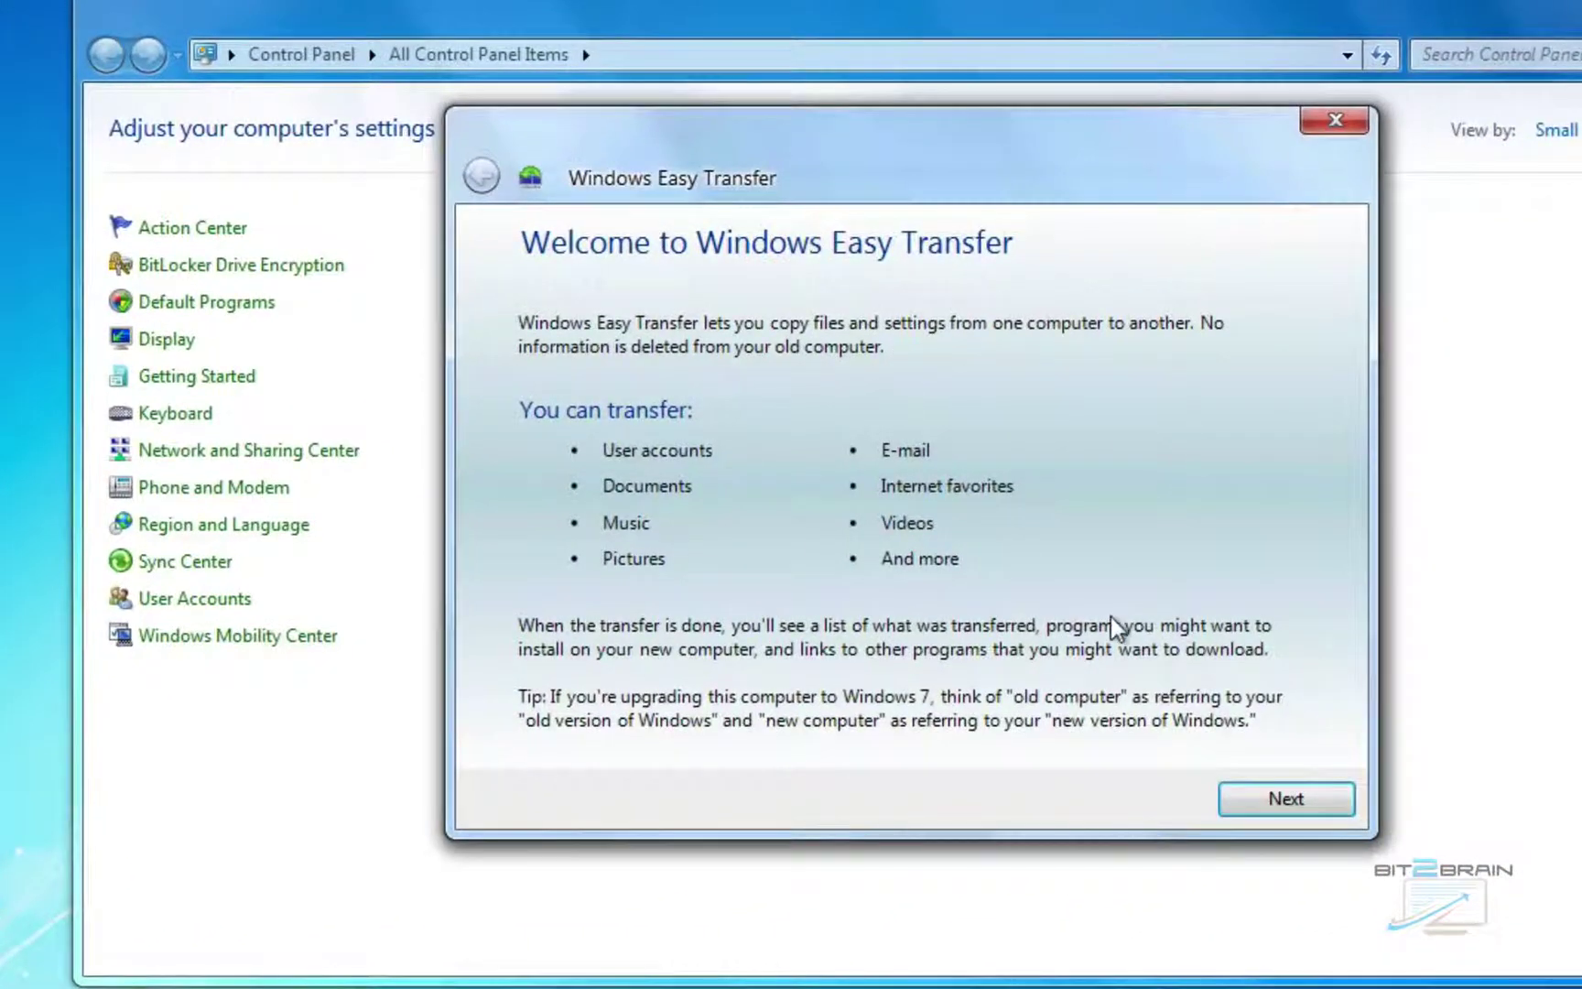
left_click(1234, 802)
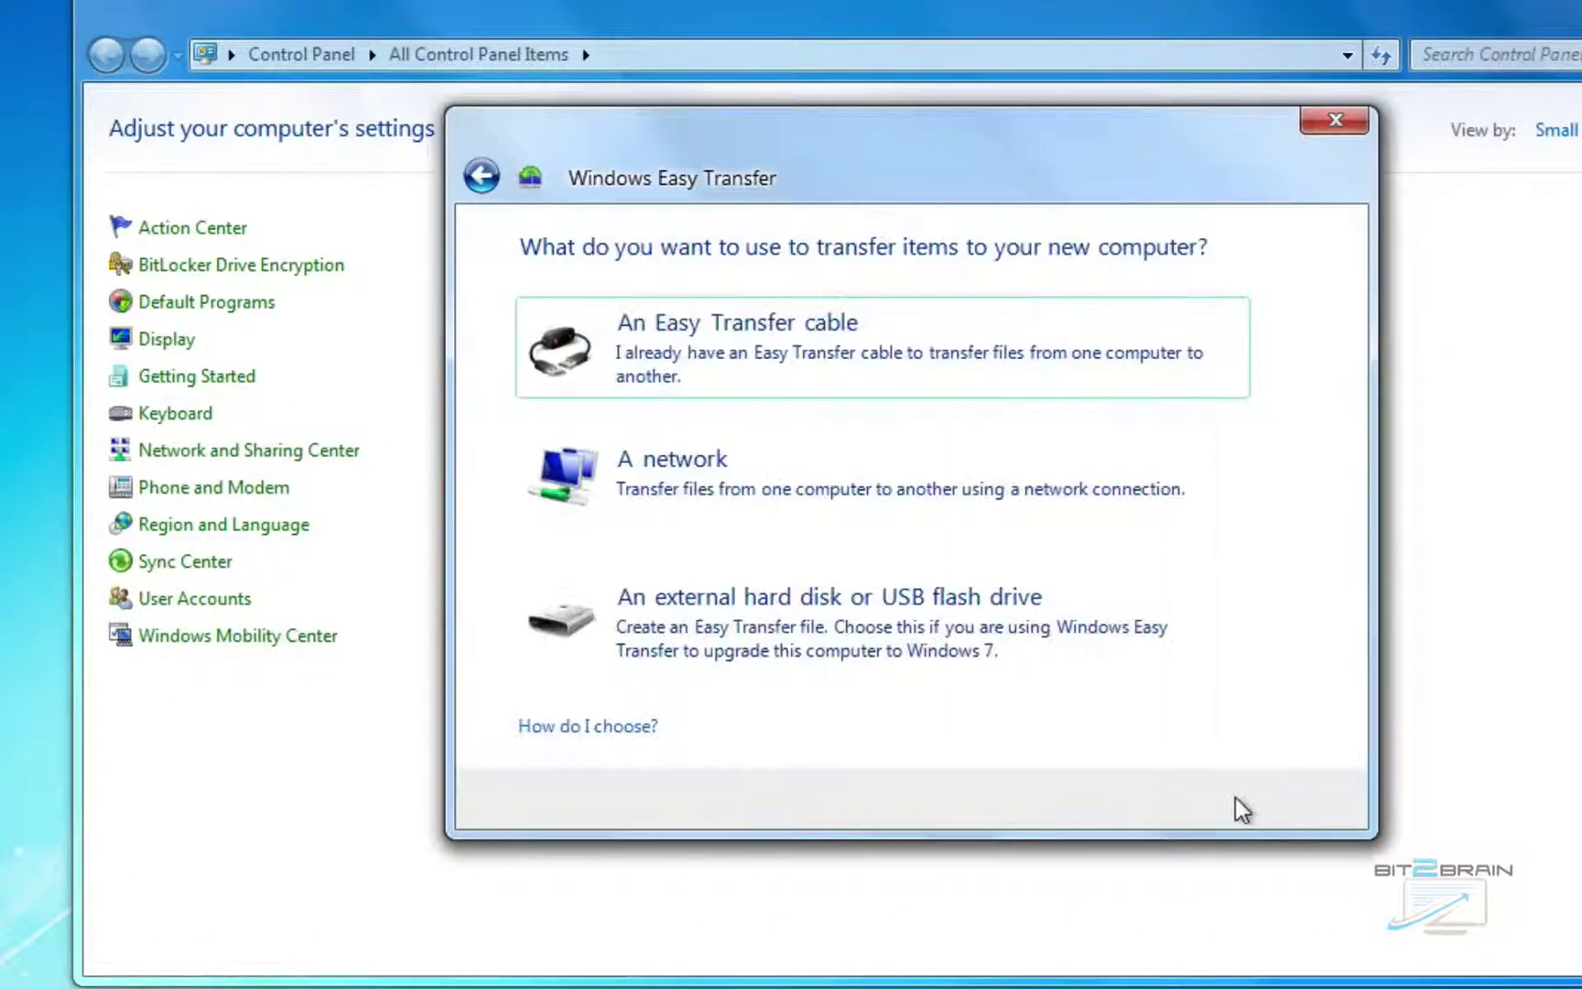
left_click(991, 656)
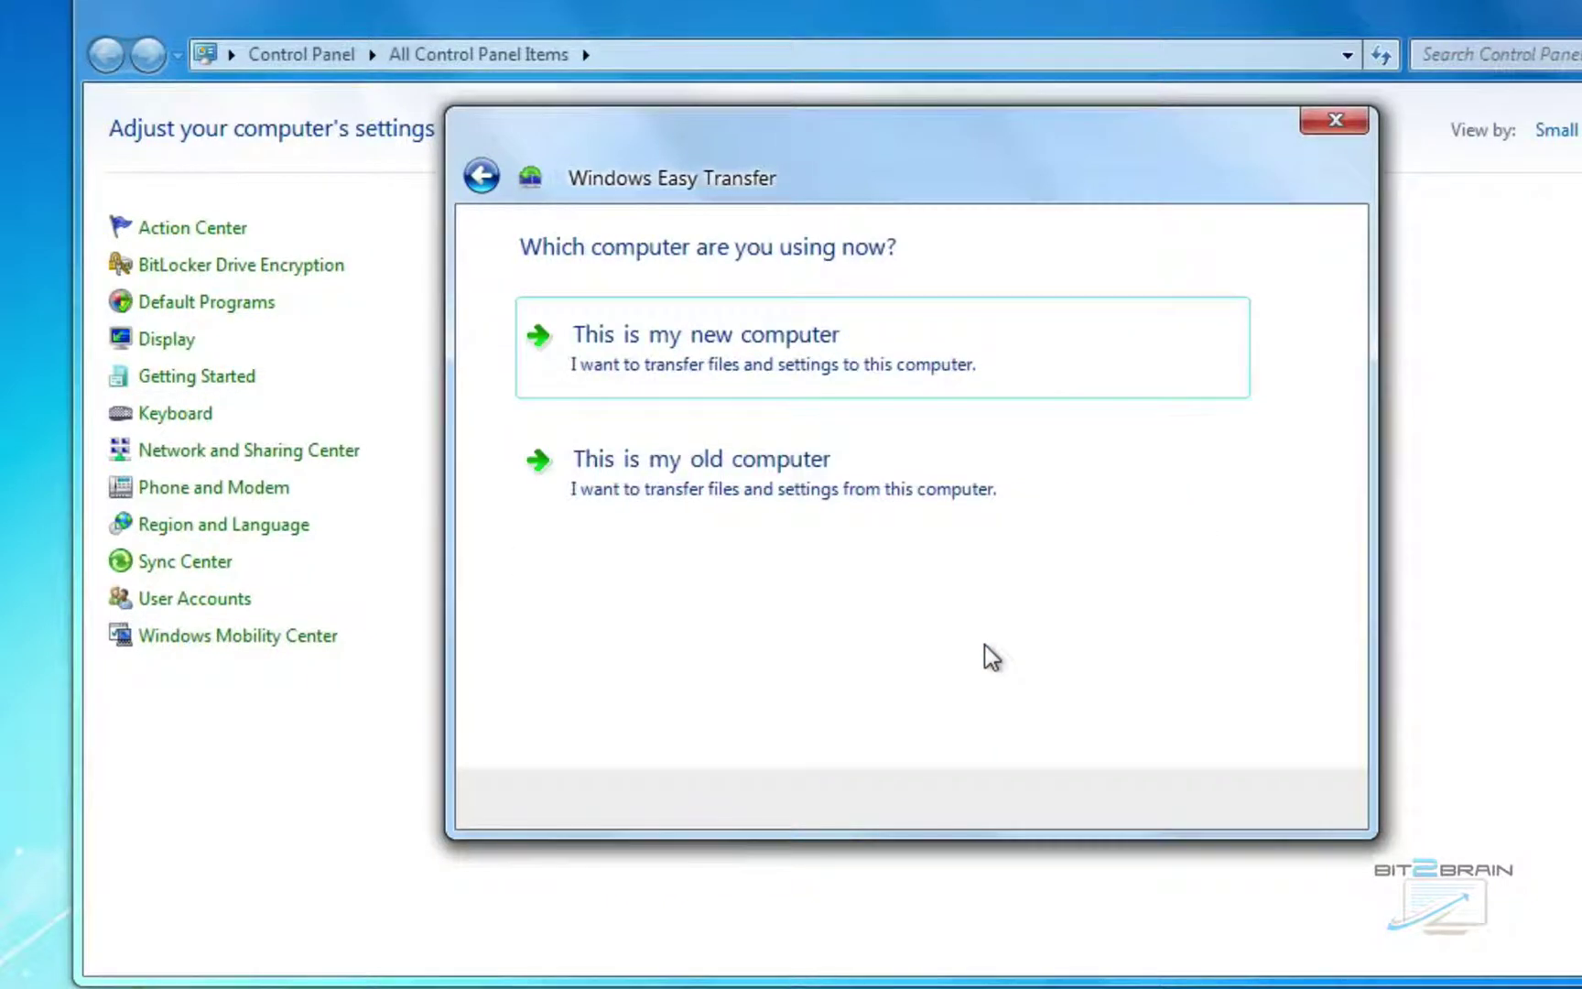
left_click(835, 493)
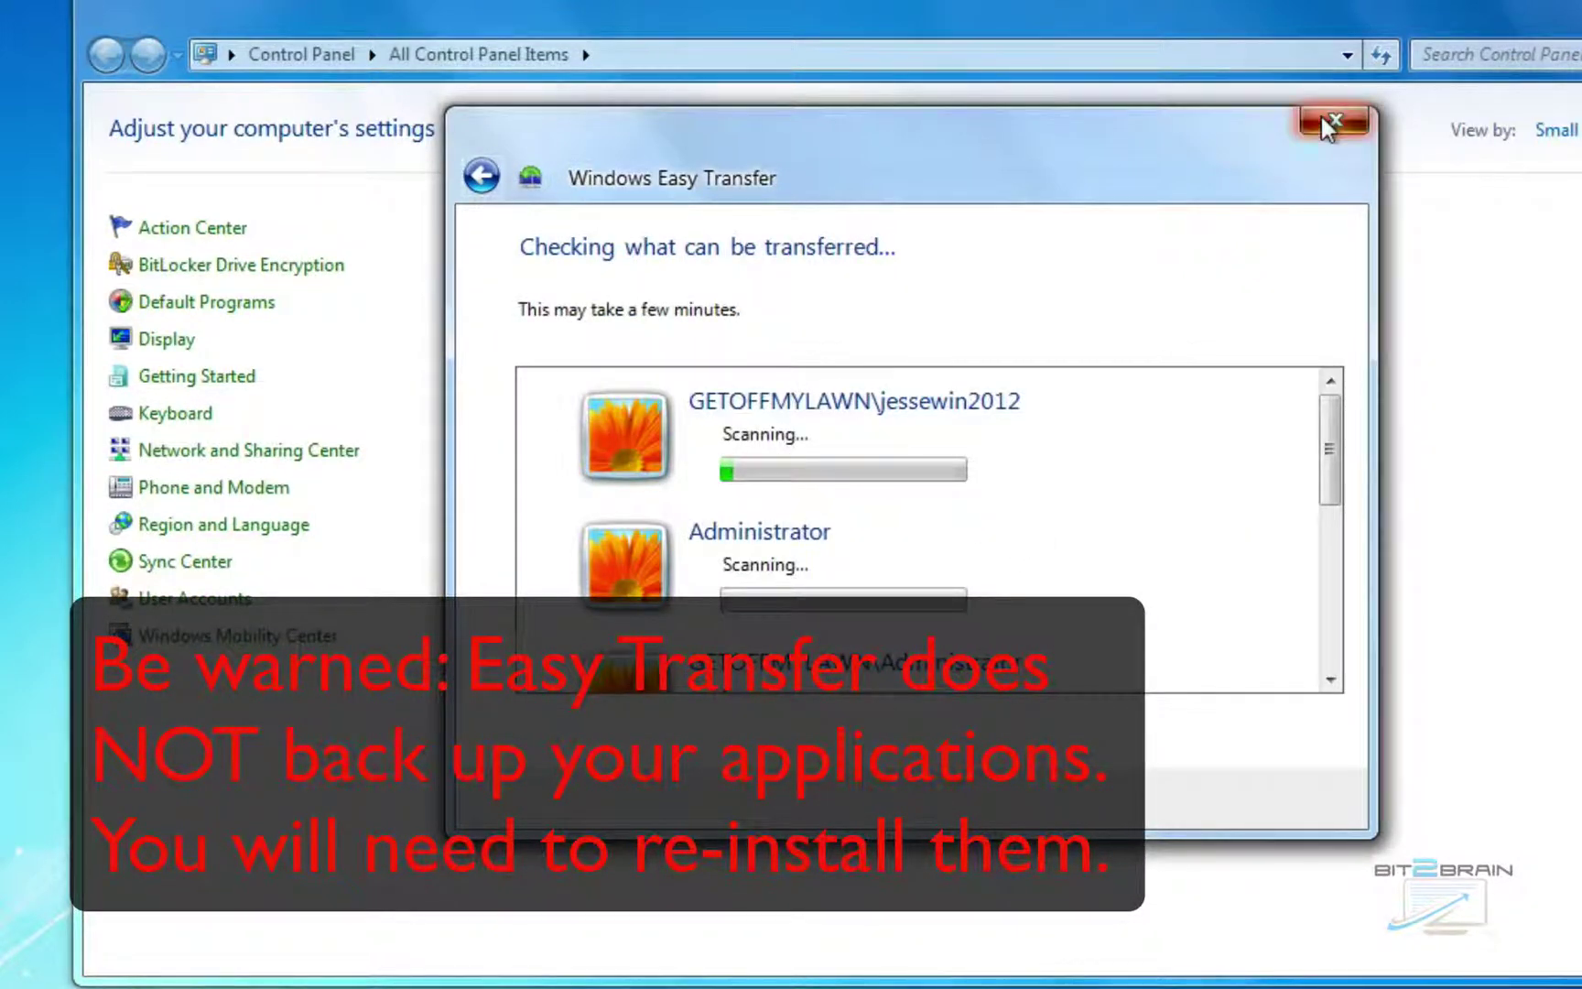
left_click(1325, 120)
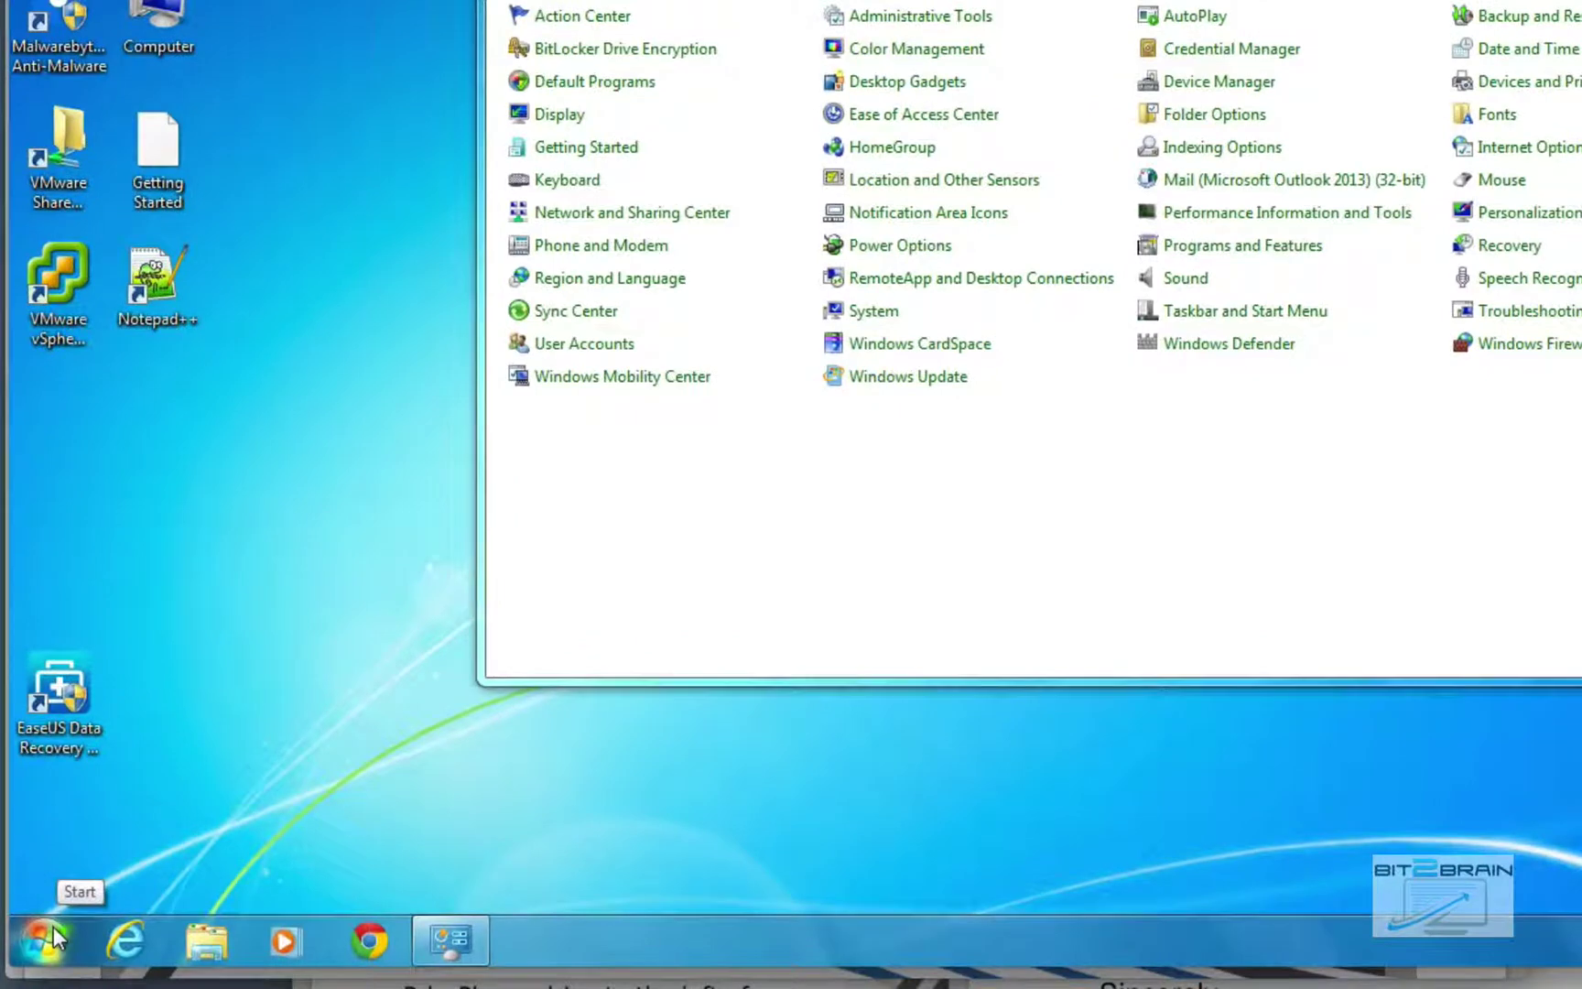
Find cmd and open a Command Prompt as administrator, allowing it to make changes to the computer.
left_click(43, 939)
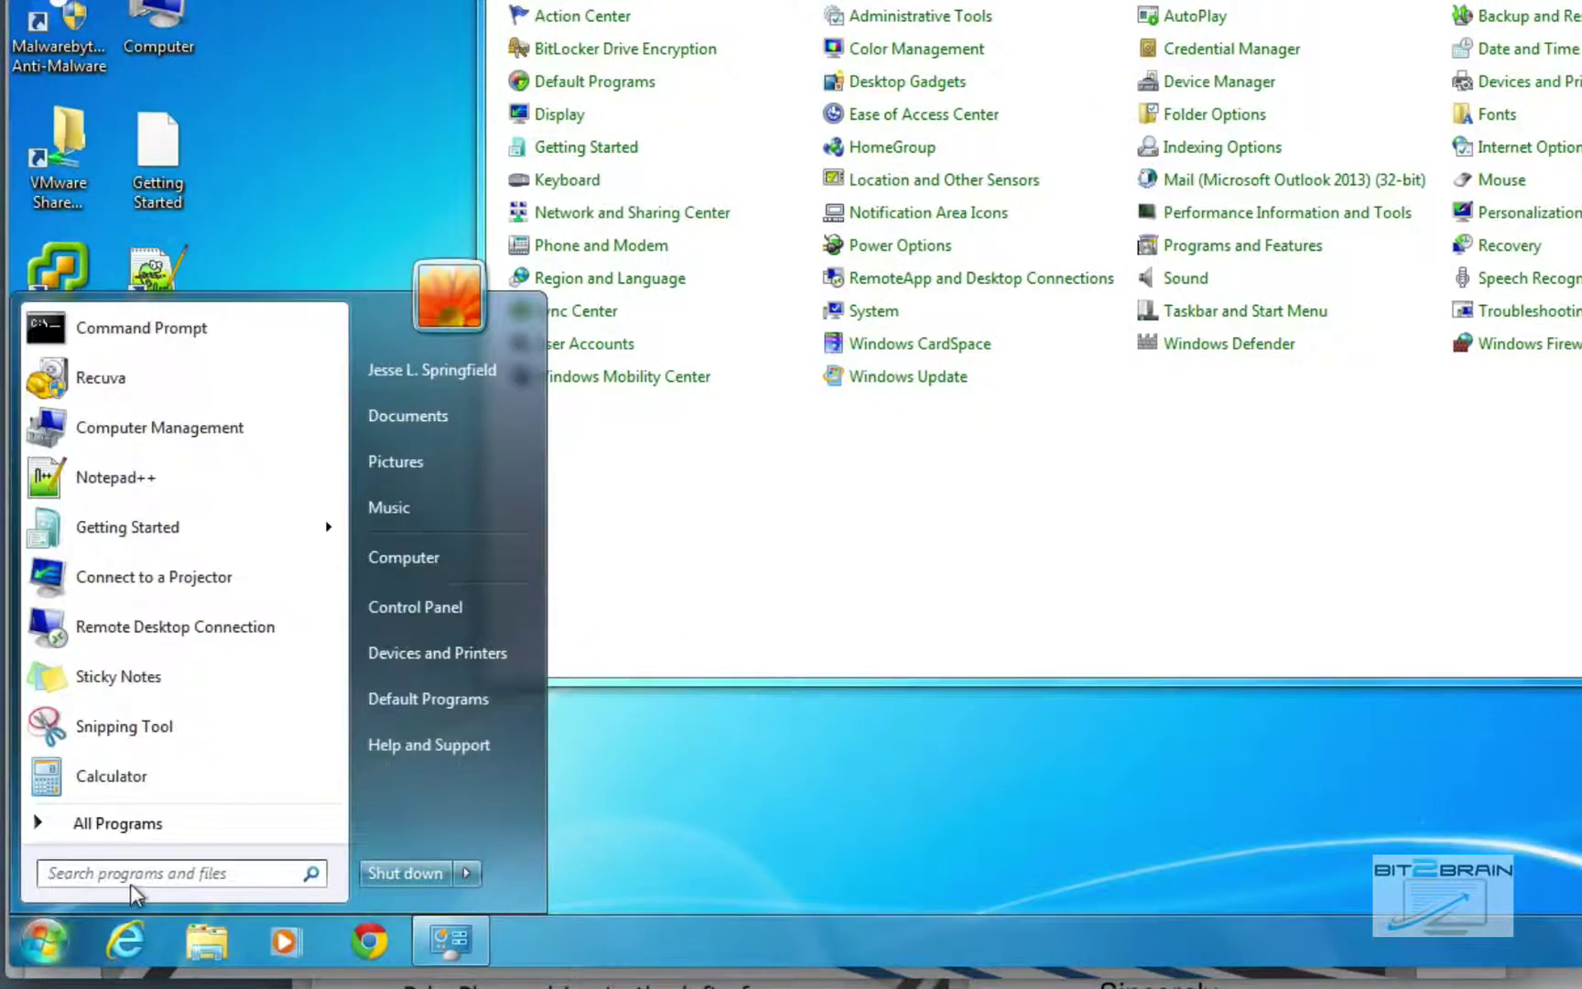
type("cmd")
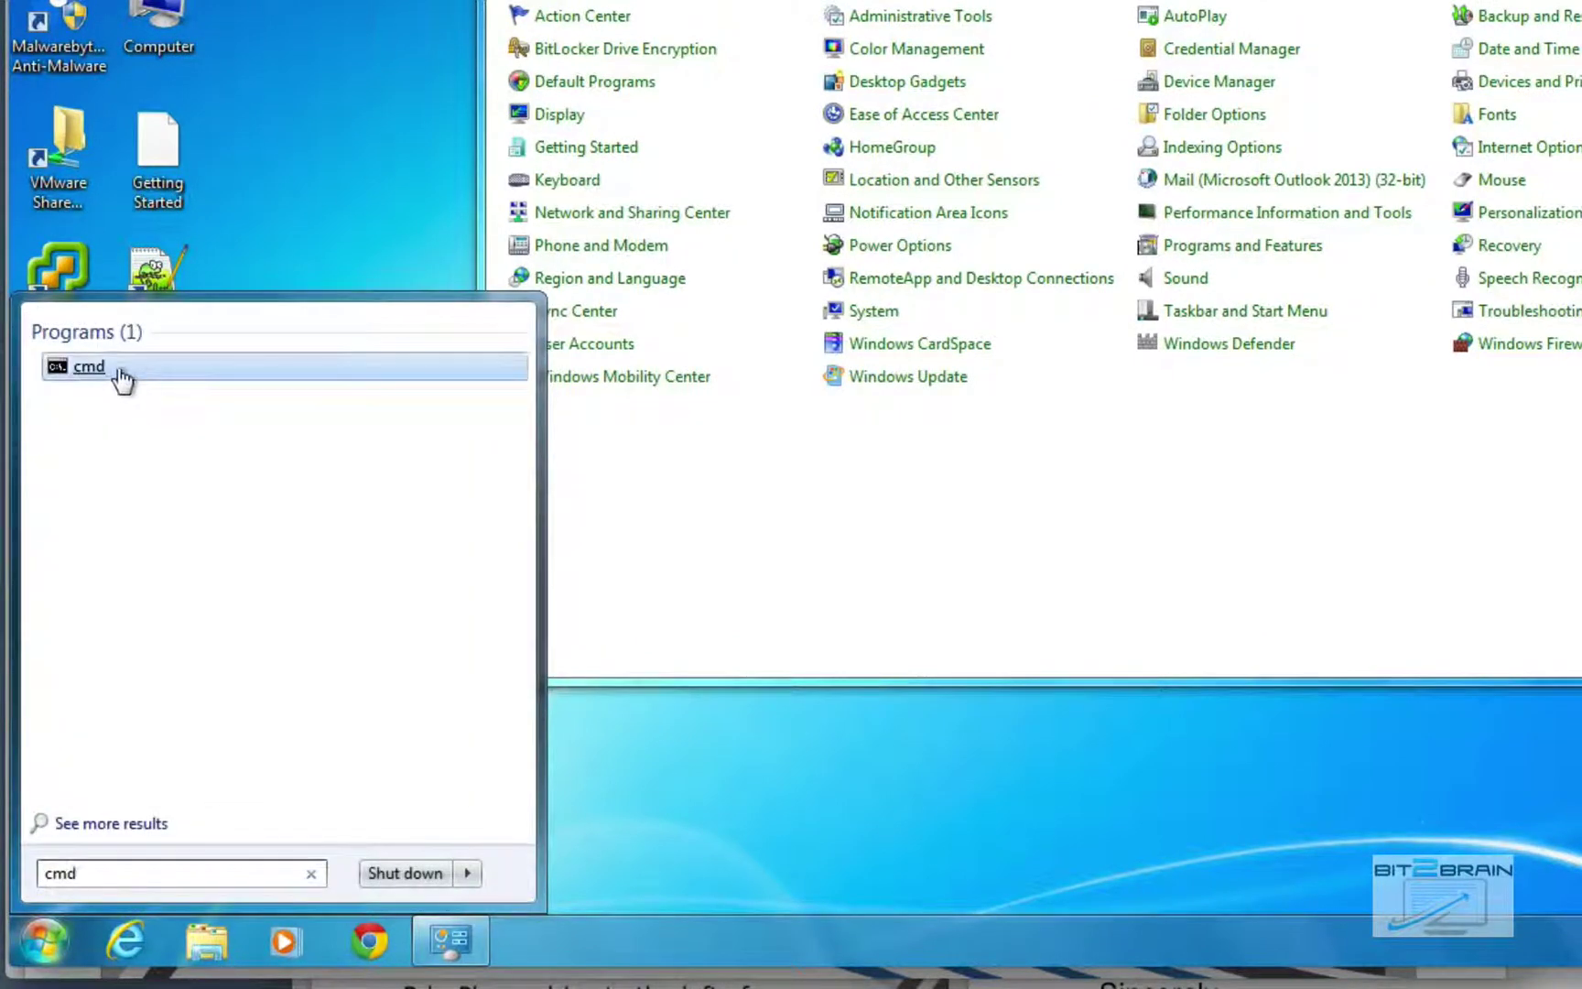
right_click(156, 371)
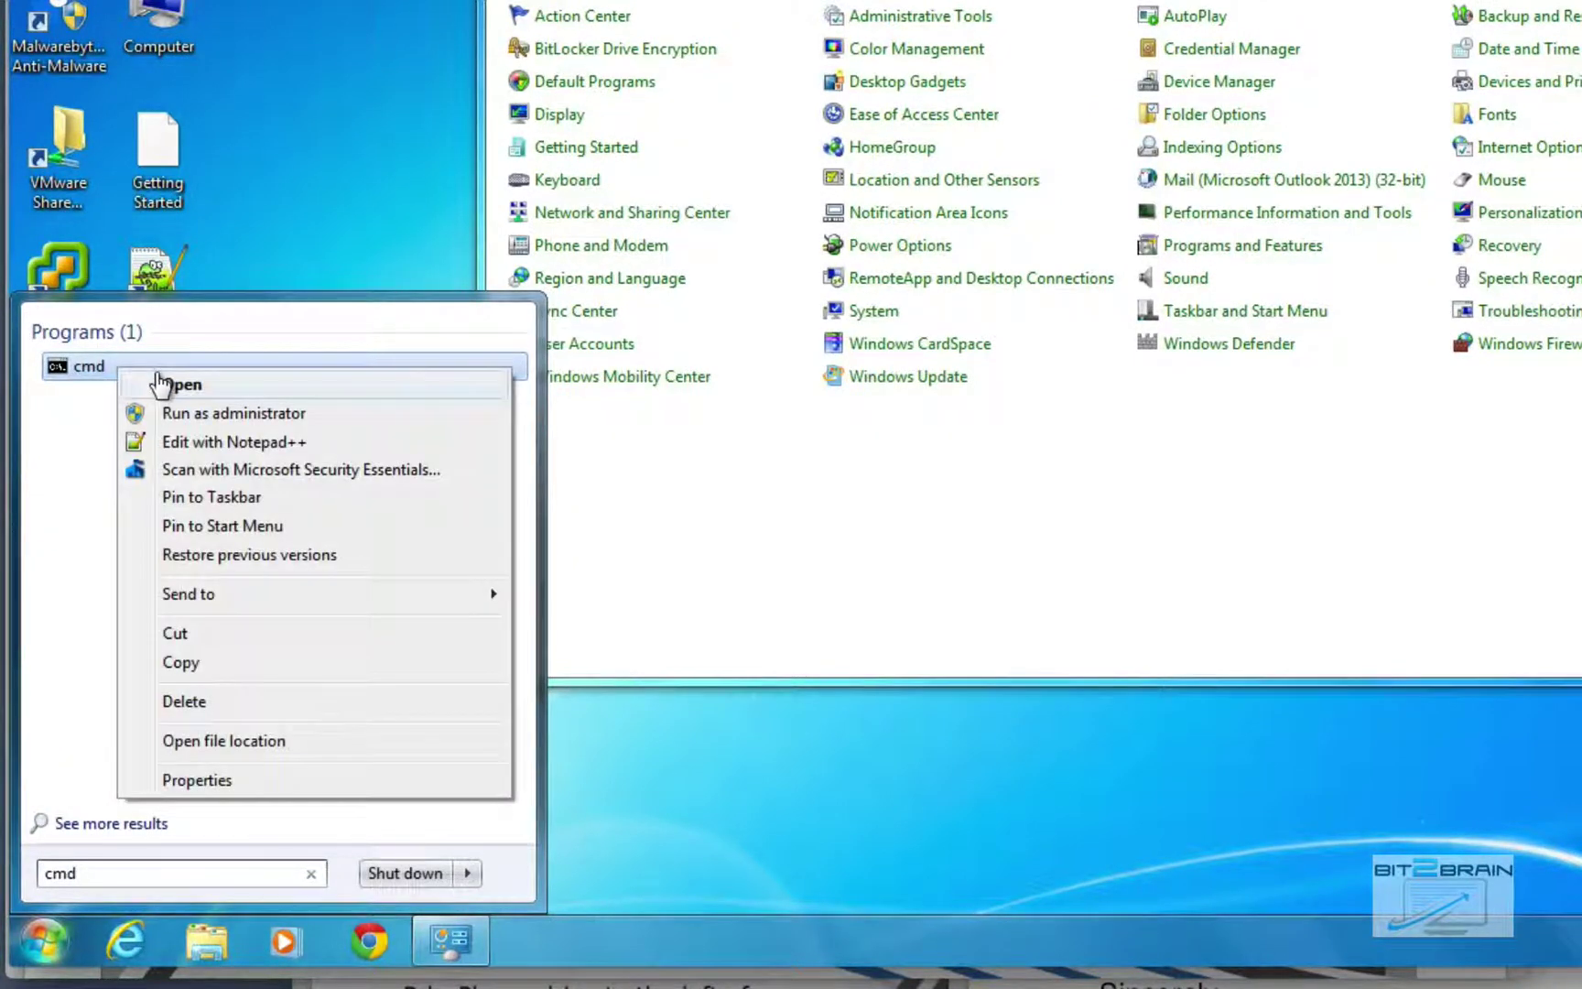
left_click(163, 413)
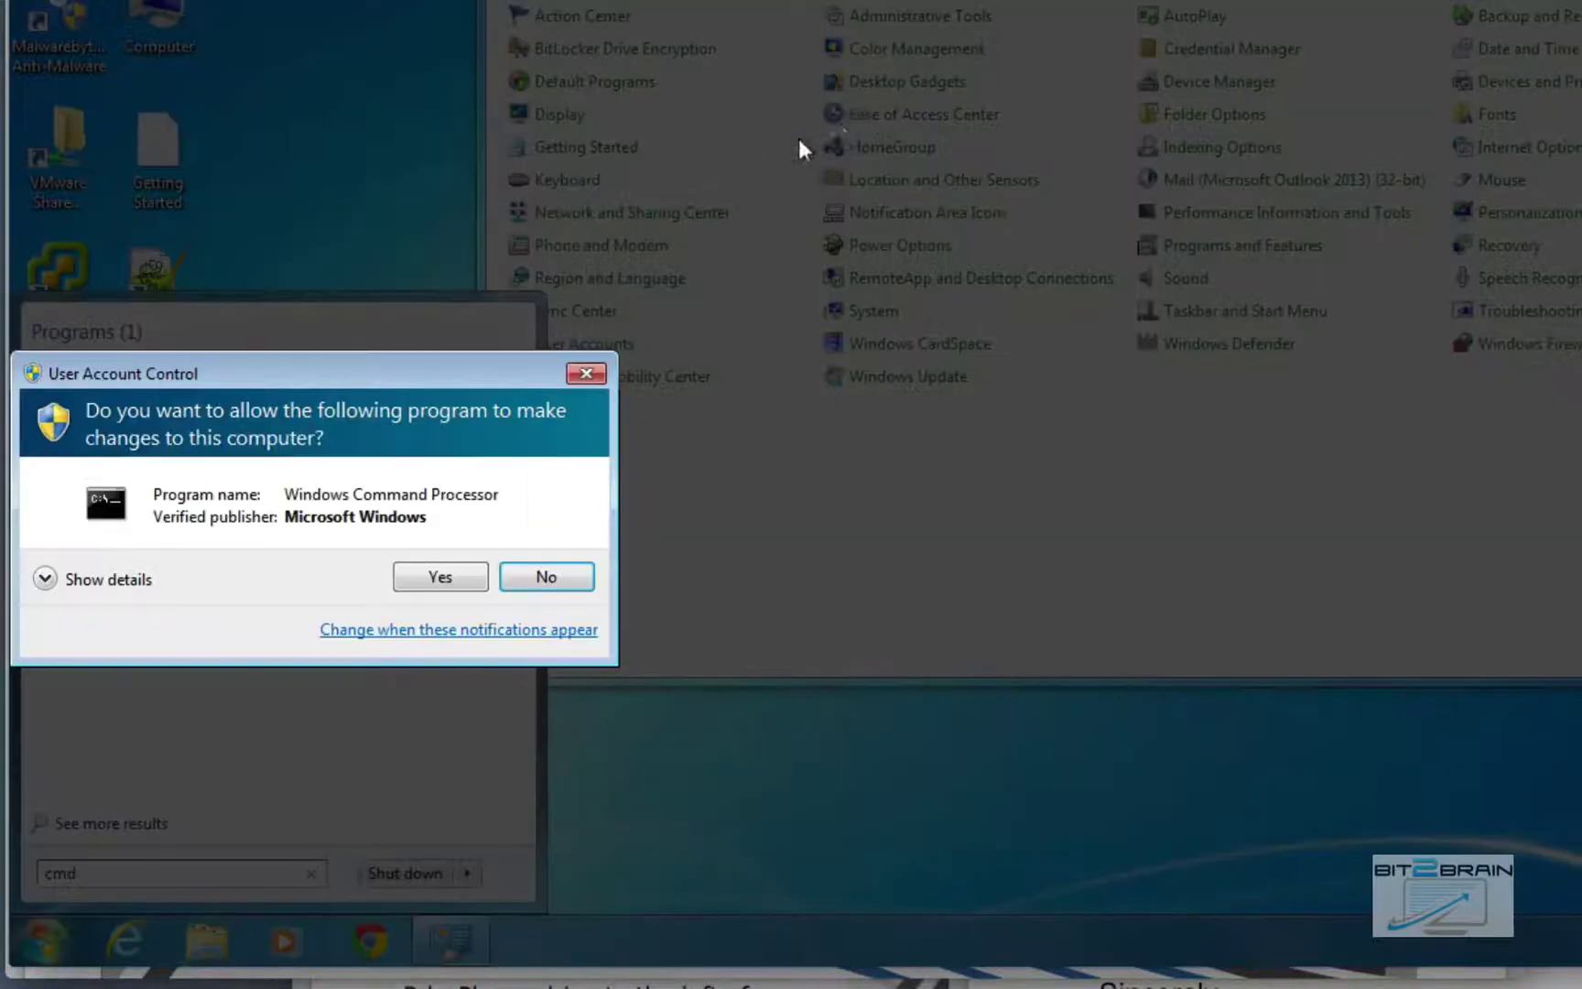
left_click(436, 573)
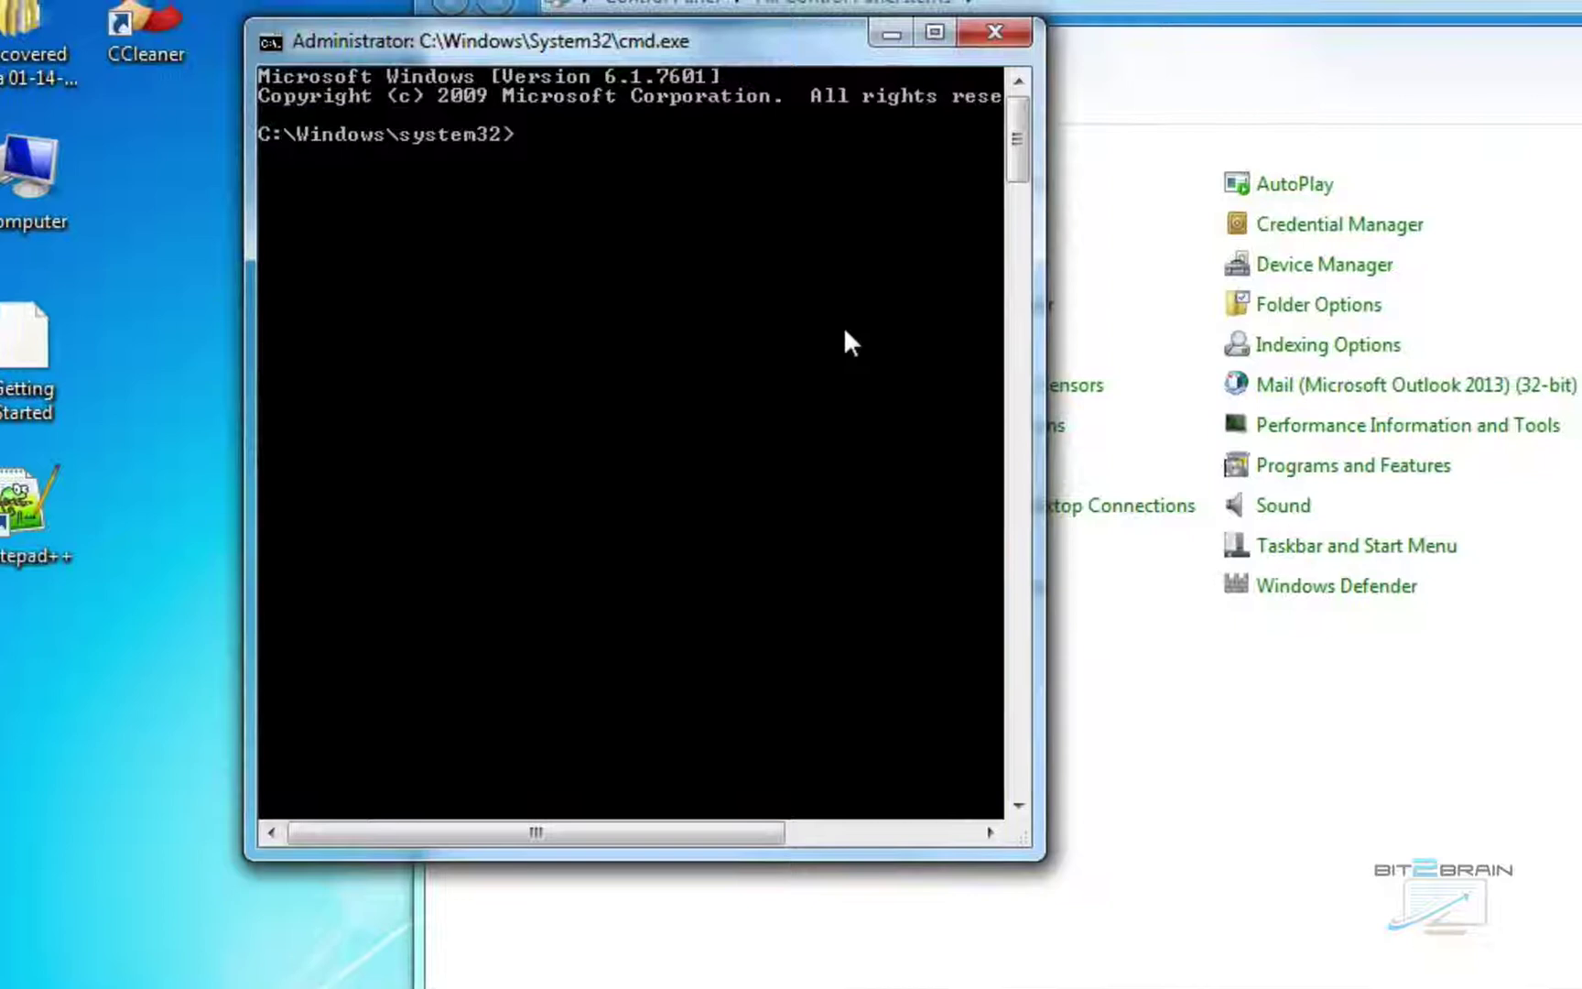
Enter the command sfc /scannow at the prompt and erase it without running it.
type("sfc /scannow")
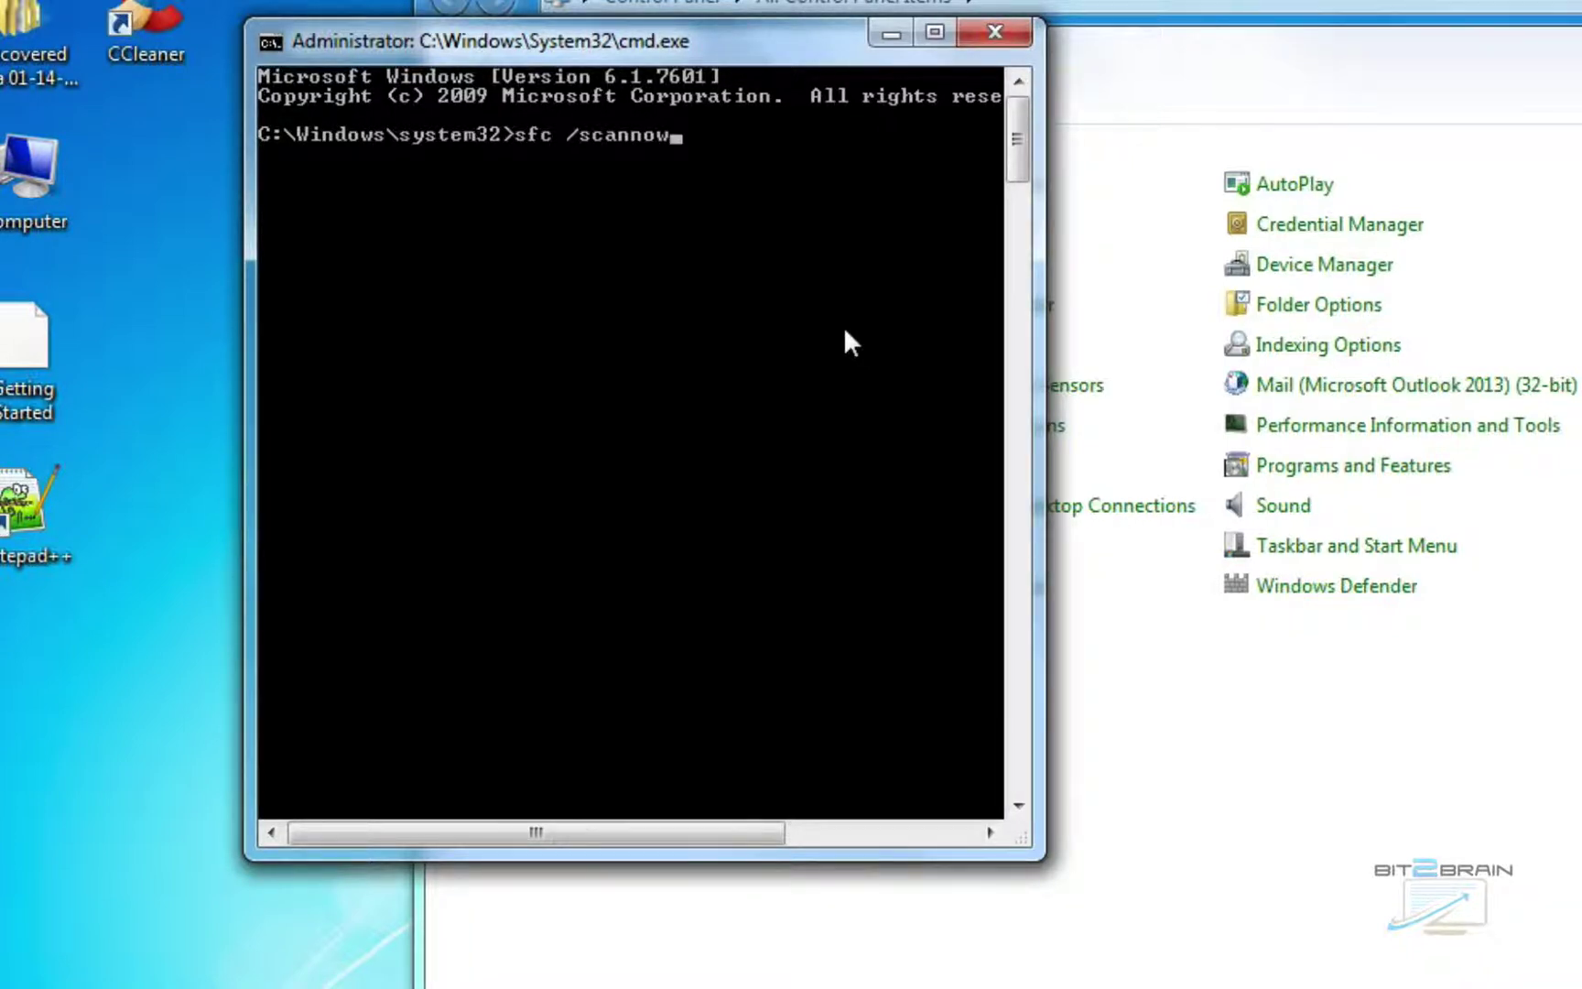
key("BackSpace")
key("BackSpace")
key("BackSpace")
key("BackSpace")
key("BackSpace")
key("BackSpace")
key("BackSpace")
key("BackSpace")
key("BackSpace")
key("BackSpace")
key("BackSpace")
key("BackSpace")
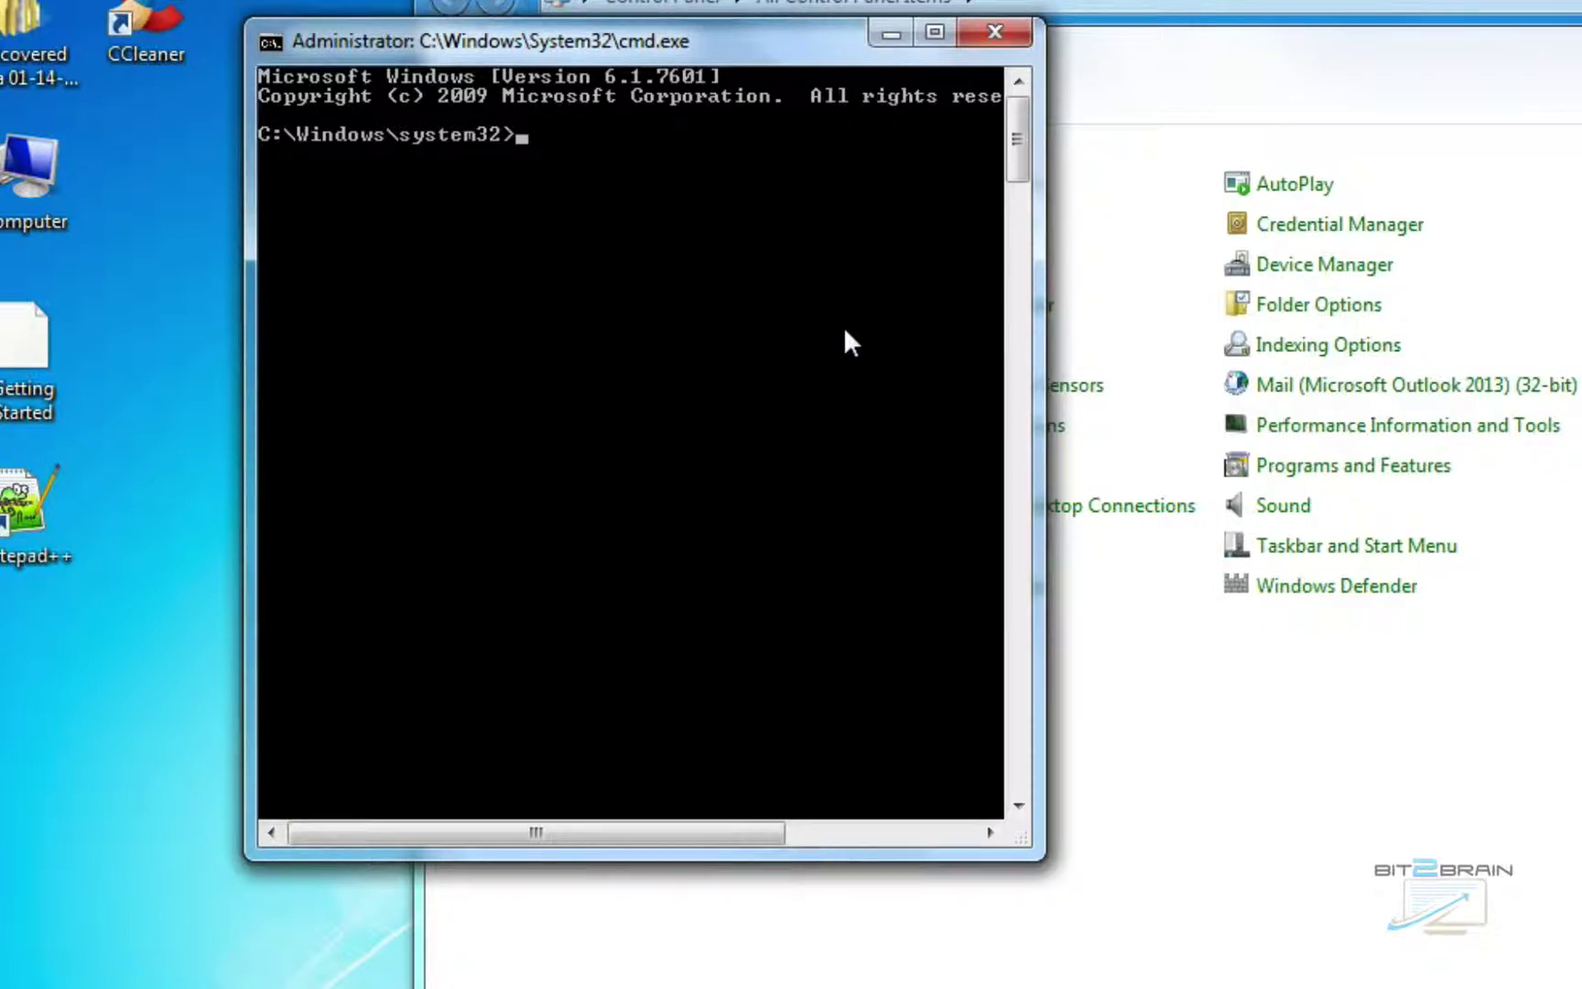
Run chkdsk /R and answer n to scheduling the volume check for the next restart.
type("chkdsk /R")
key("Return")
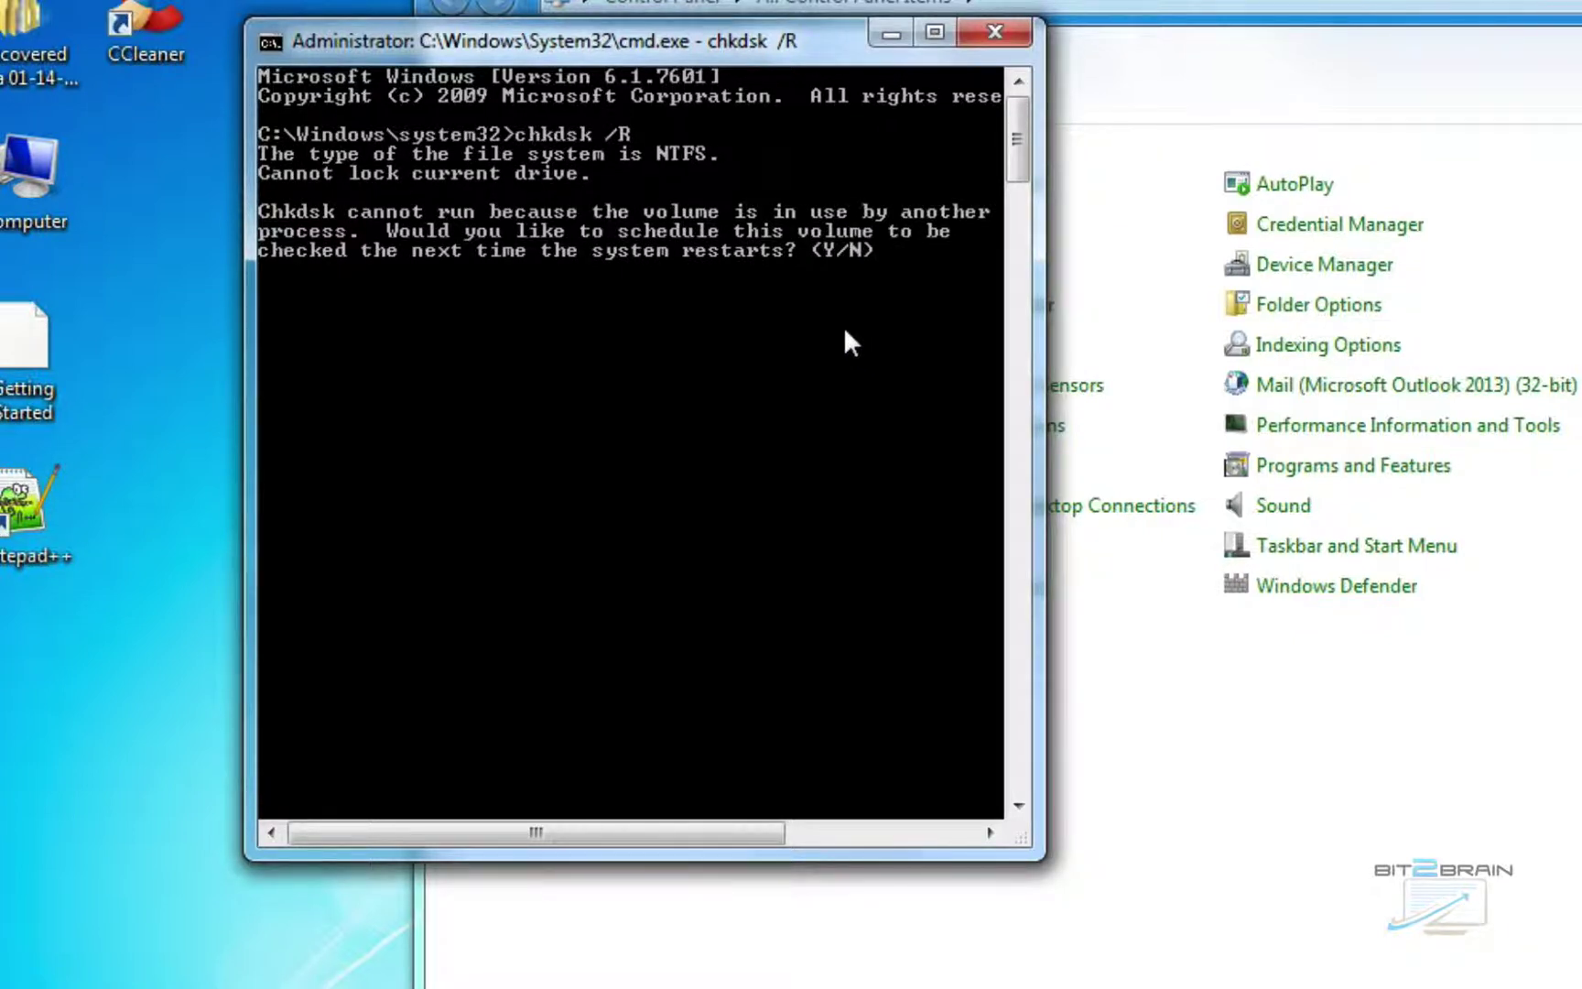
type("n")
key("Return")
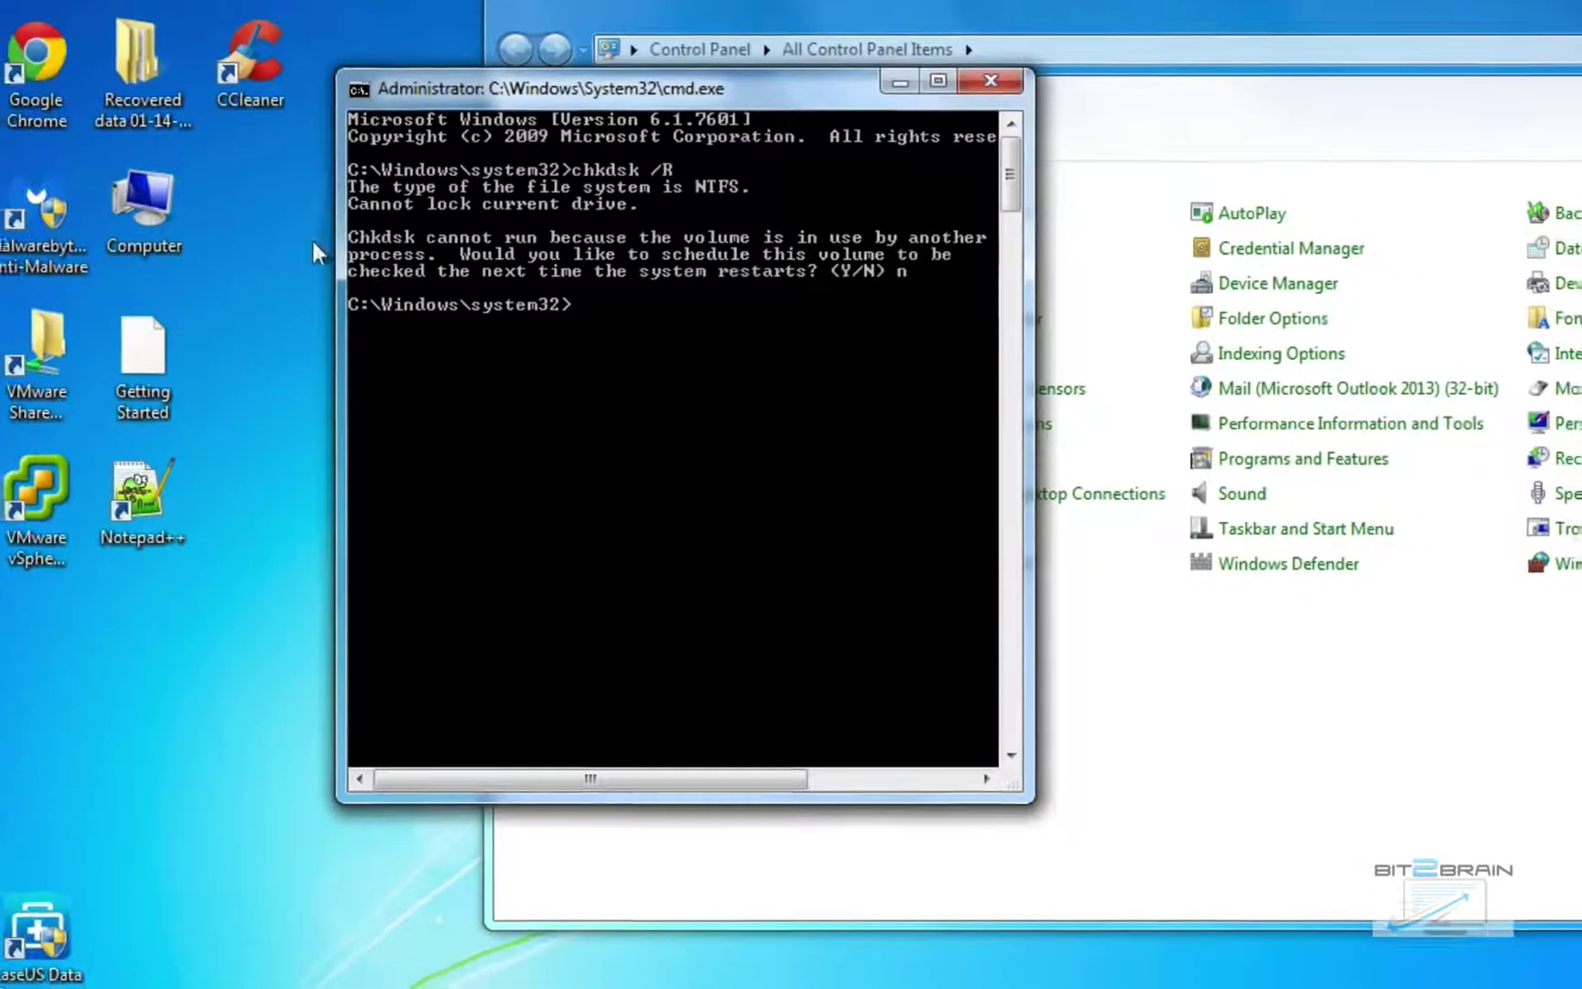
Open Malwarebytes Anti-Malware from the desktop, view its dashboard and close it.
double_click(37, 219)
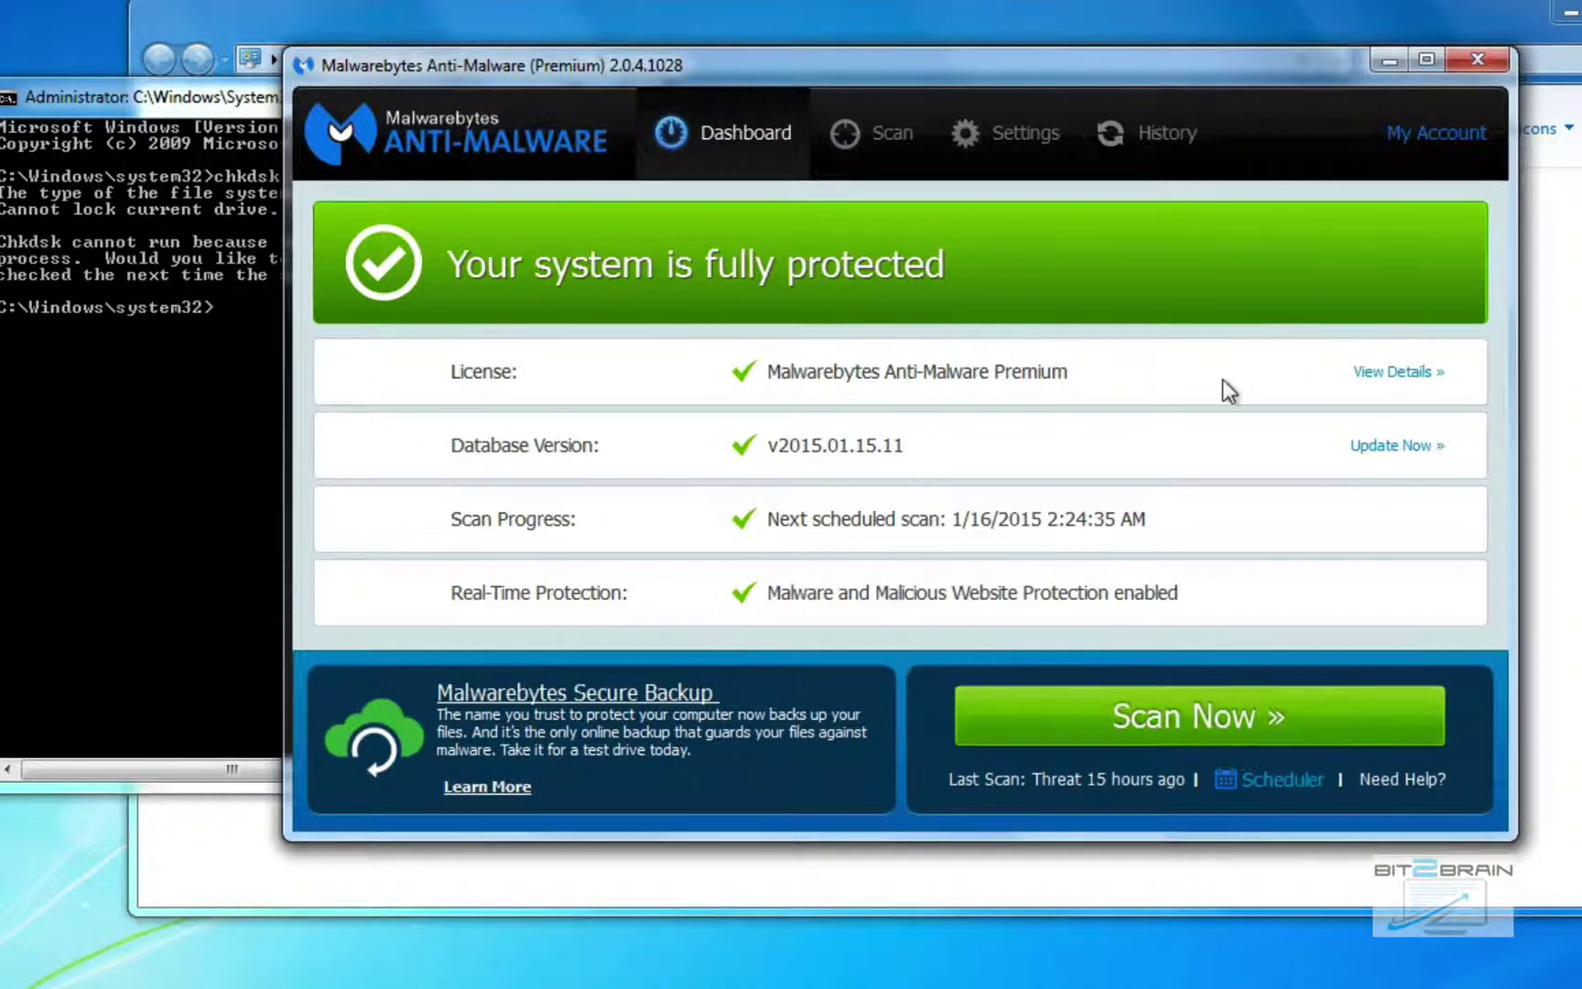
left_click(1477, 61)
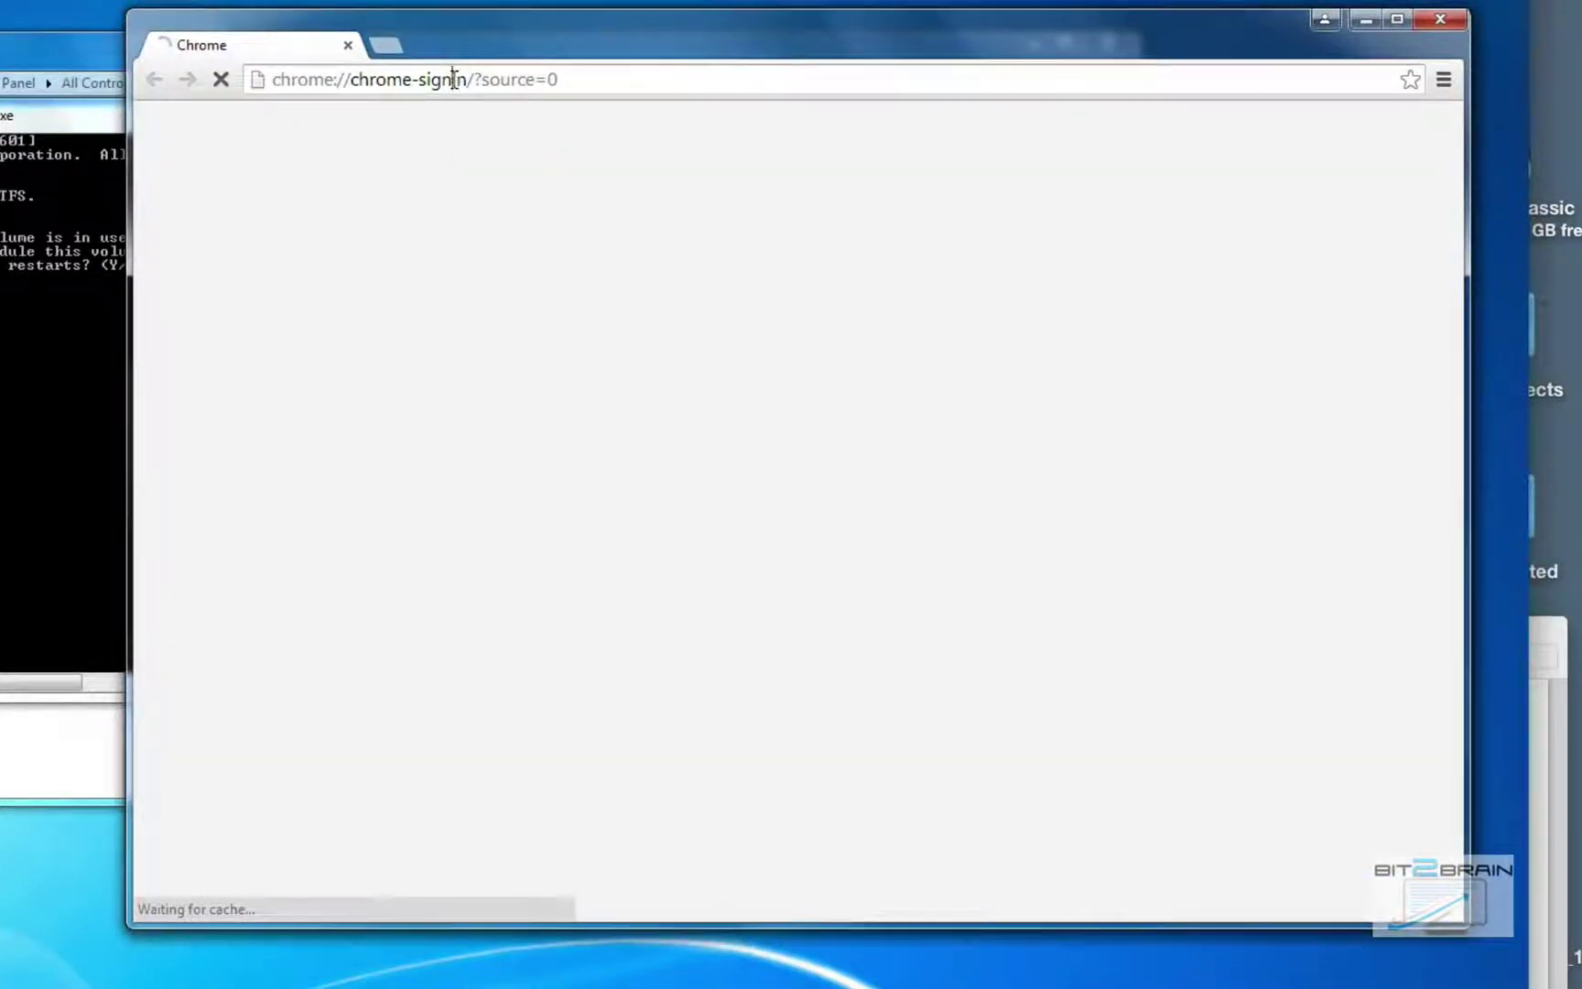
Download the English Malicious Software Removal Tool from Microsoft's site, leaving out the MSN homepage and Bing search add-on.
left_click(453, 78)
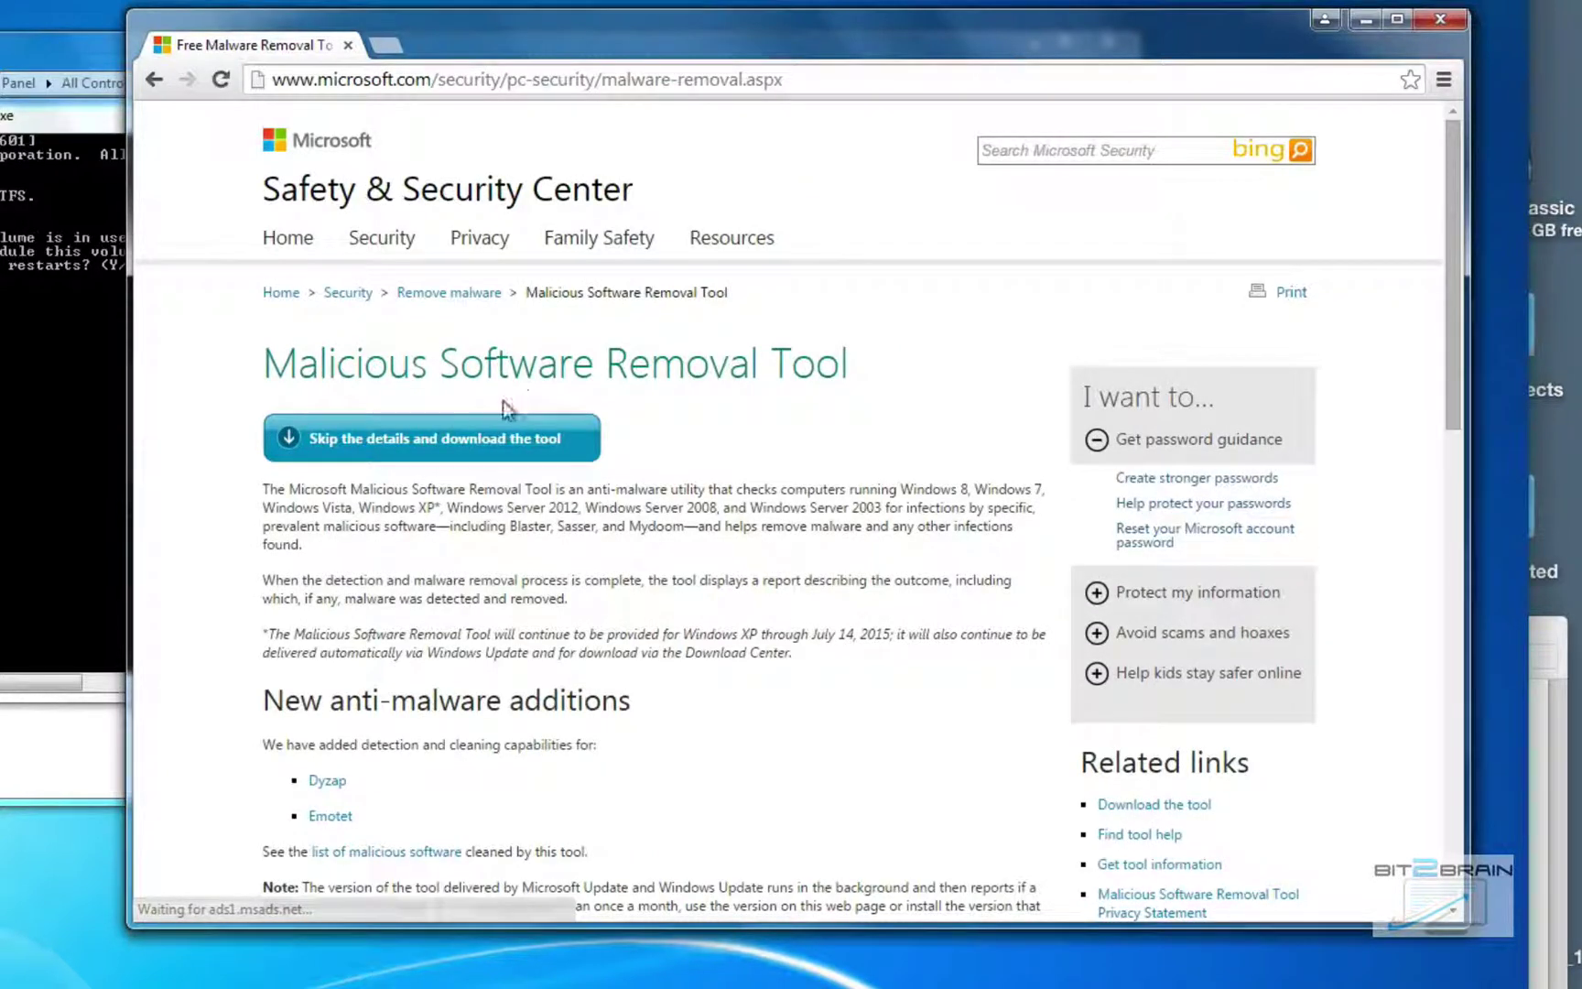
left_click(472, 440)
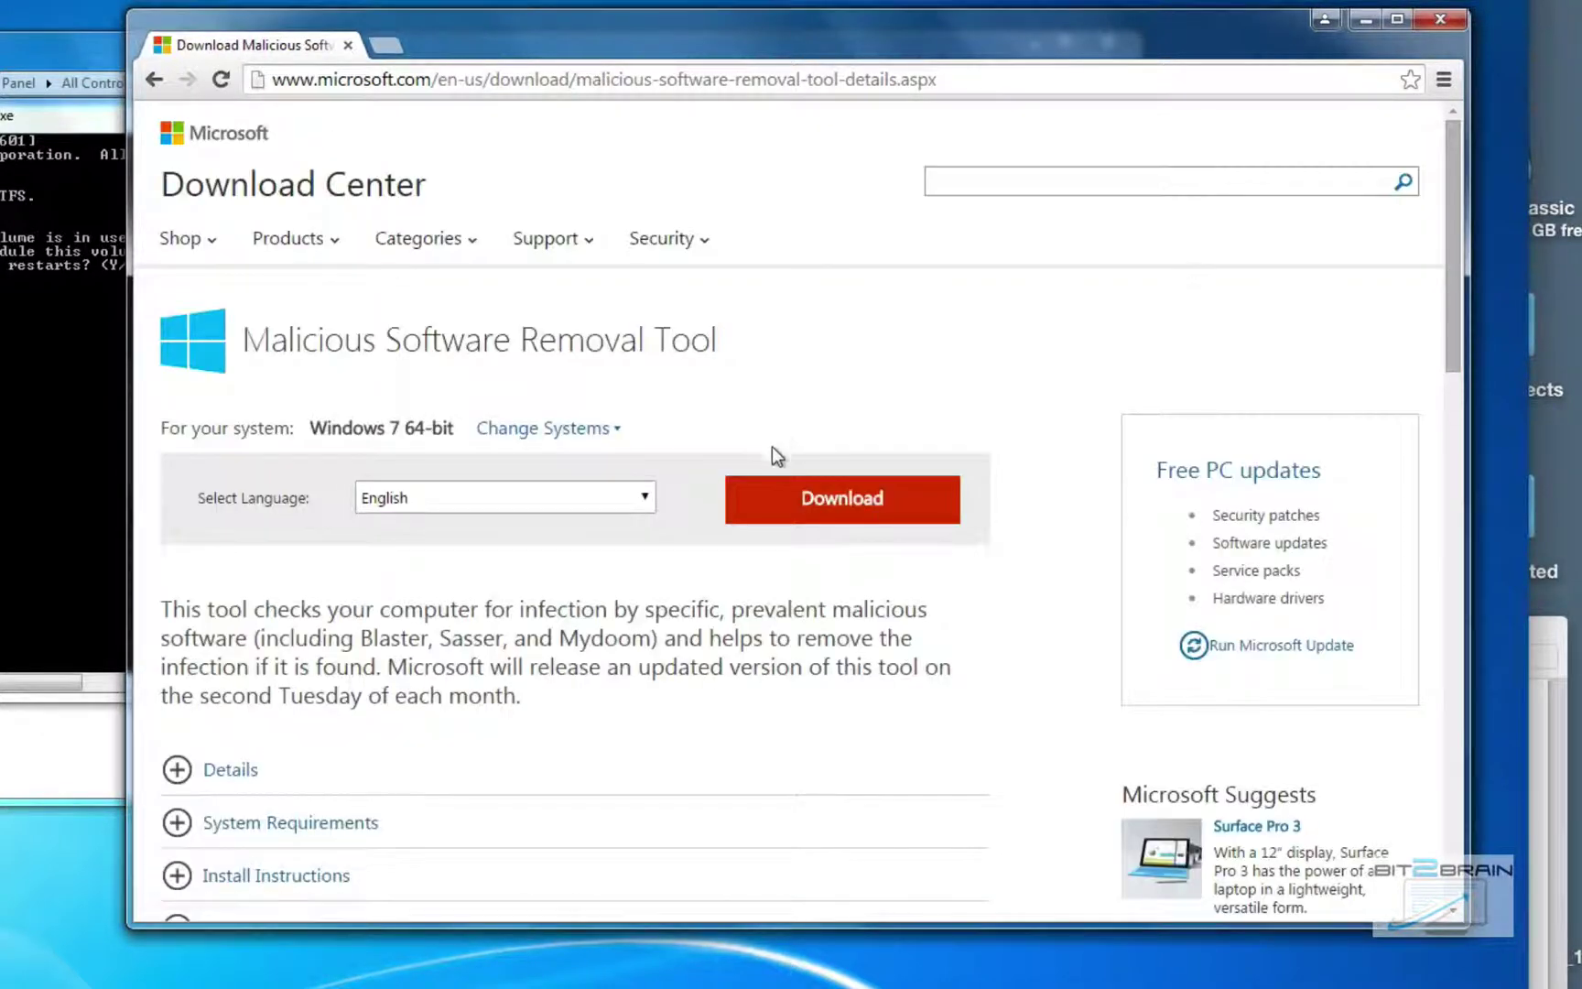
left_click(771, 499)
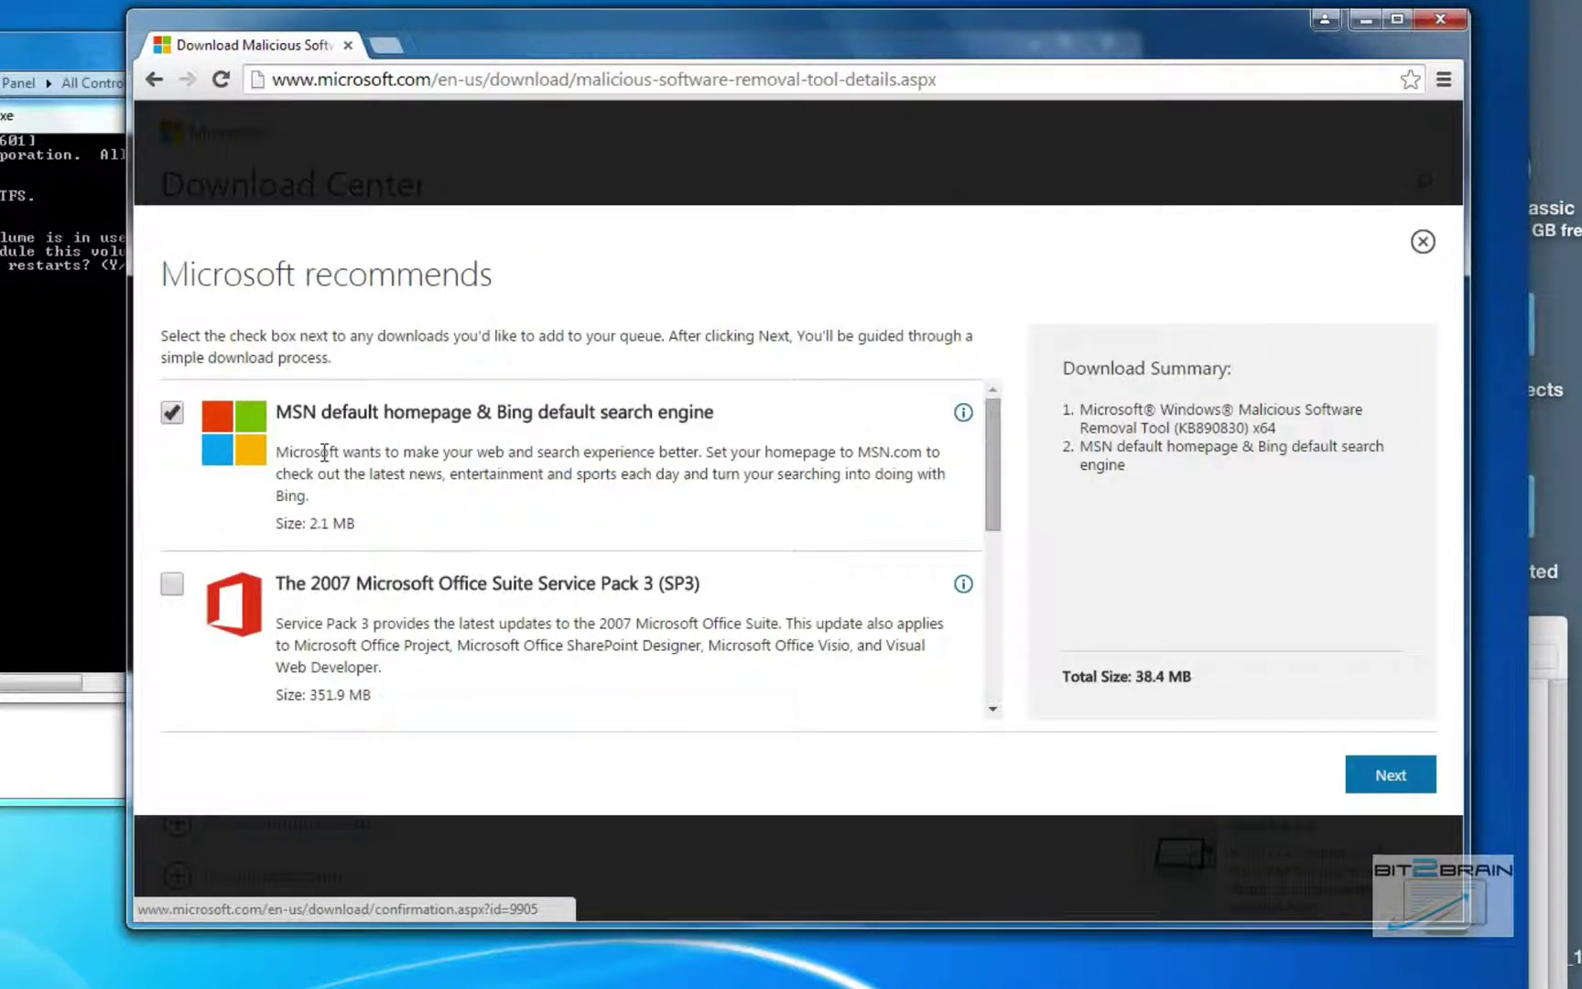
left_click(172, 413)
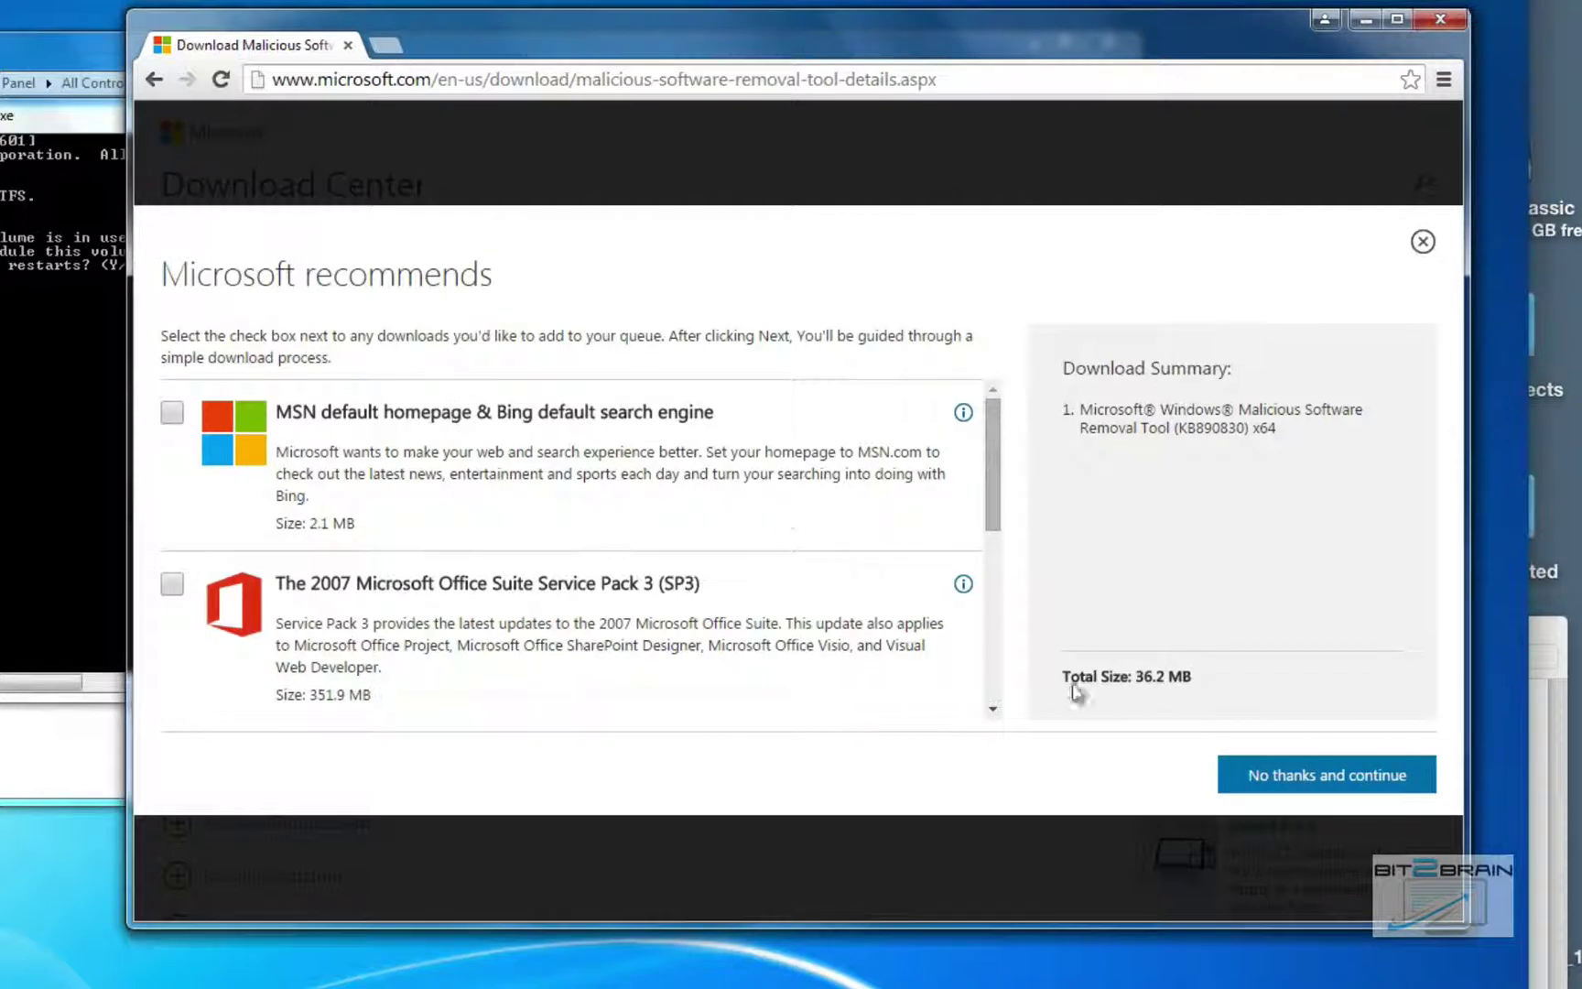
left_click(1297, 789)
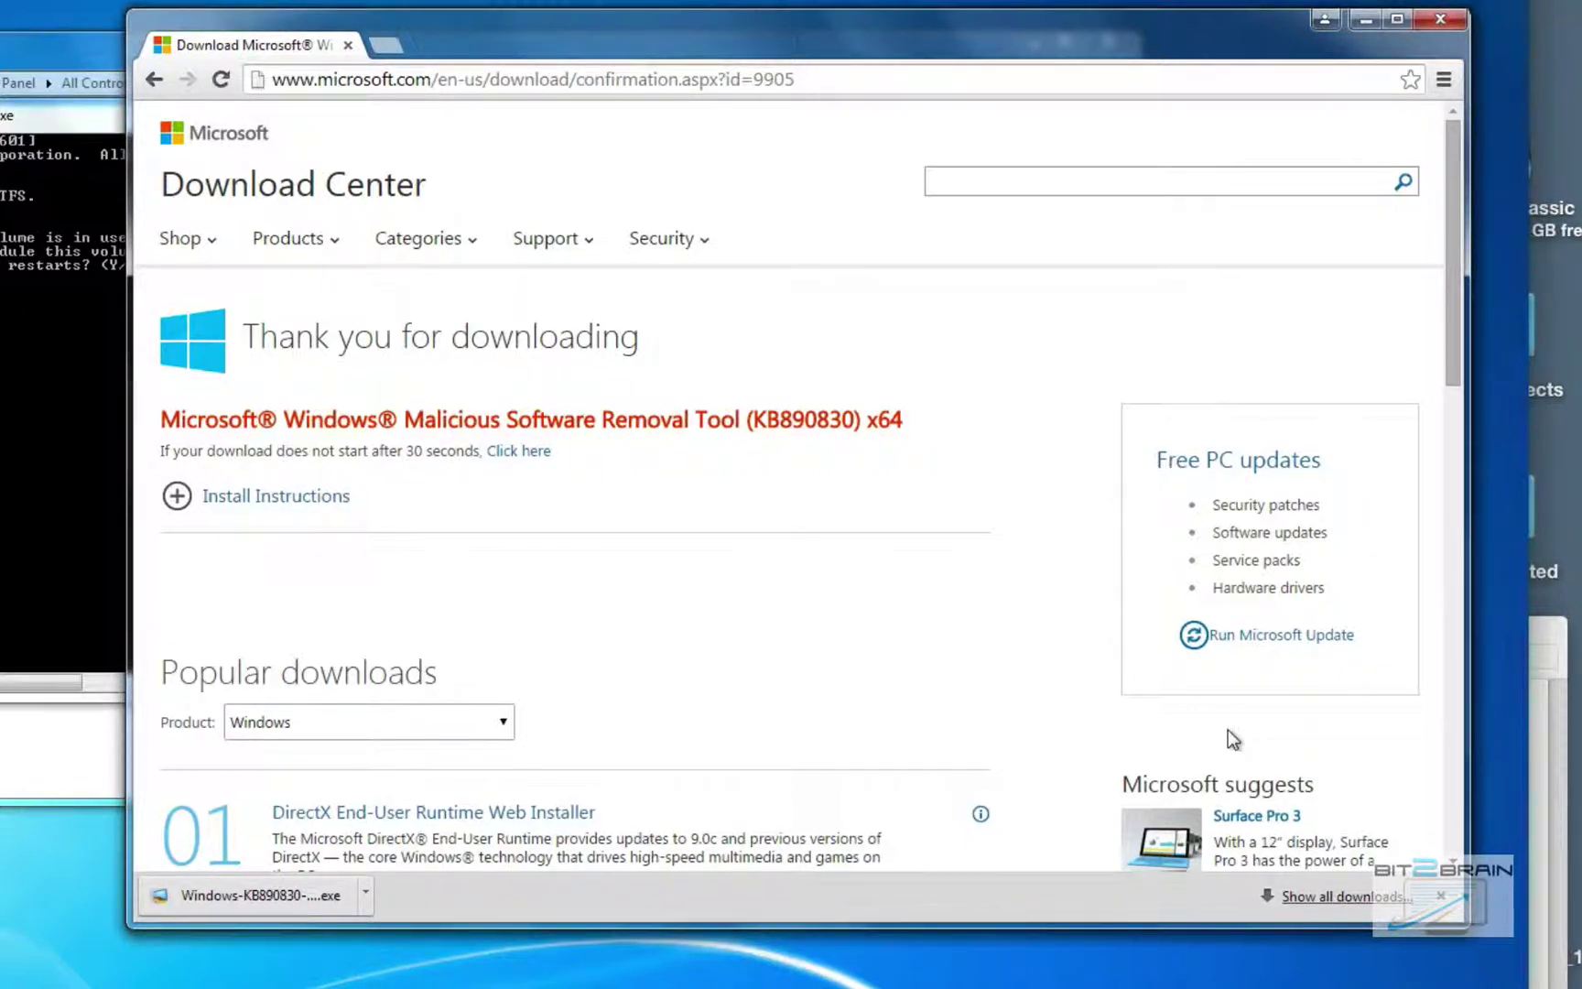
Run the downloaded Malicious Software Removal Tool, perform a Quick scan and finish the wizard.
left_click(314, 892)
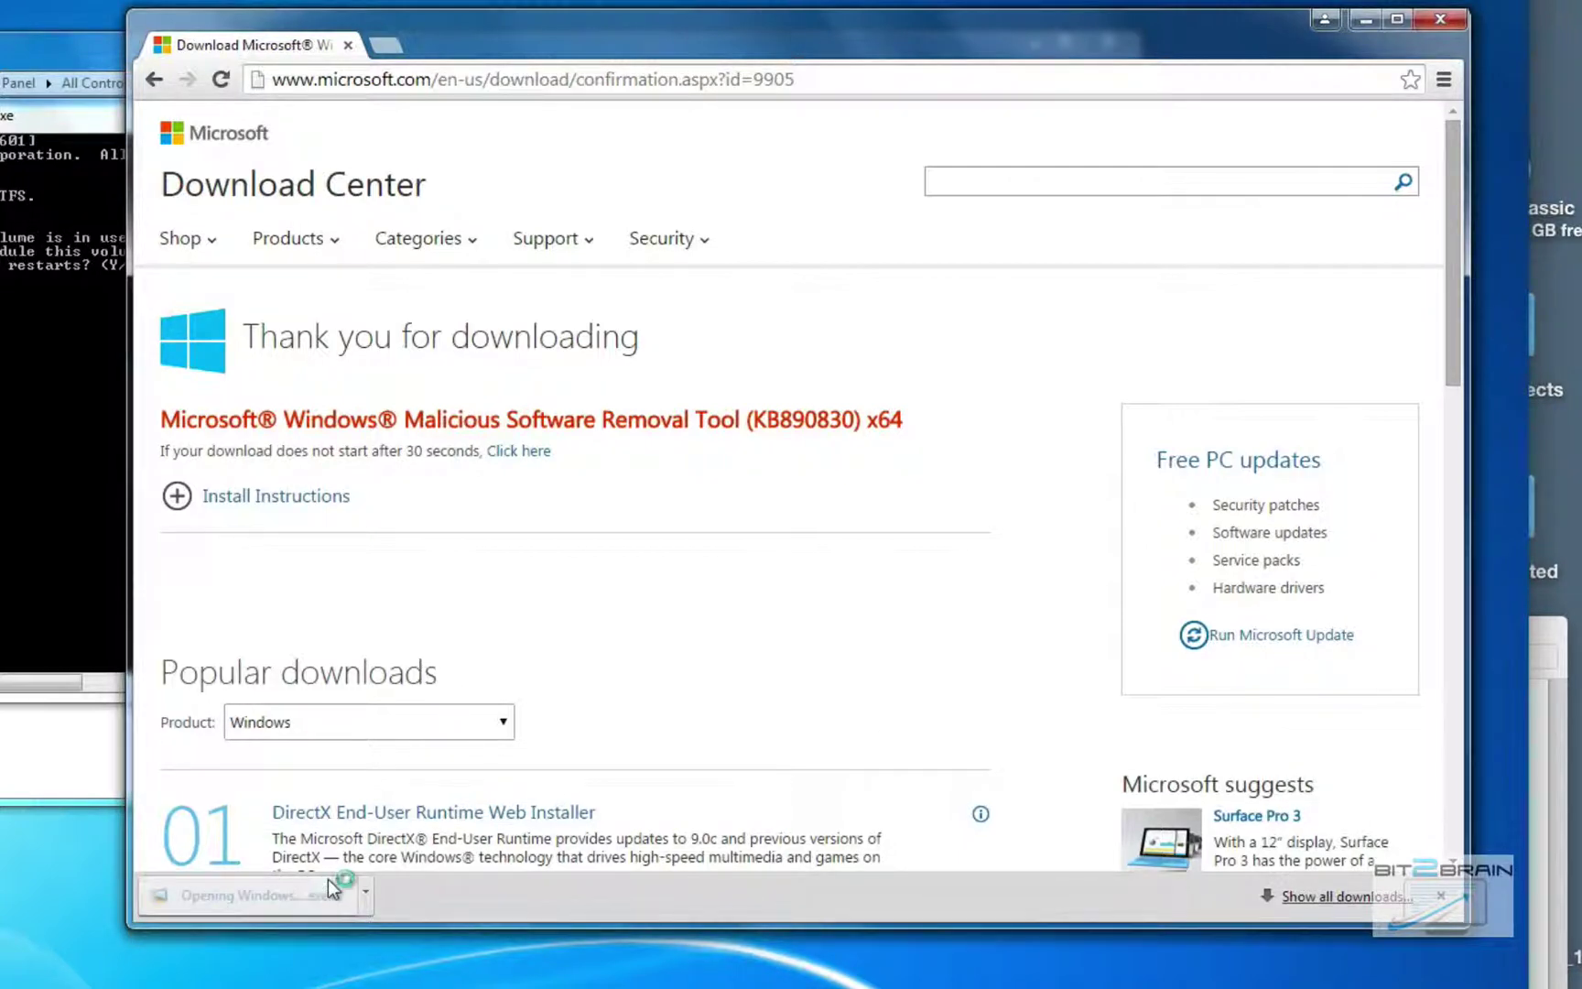
left_click(564, 440)
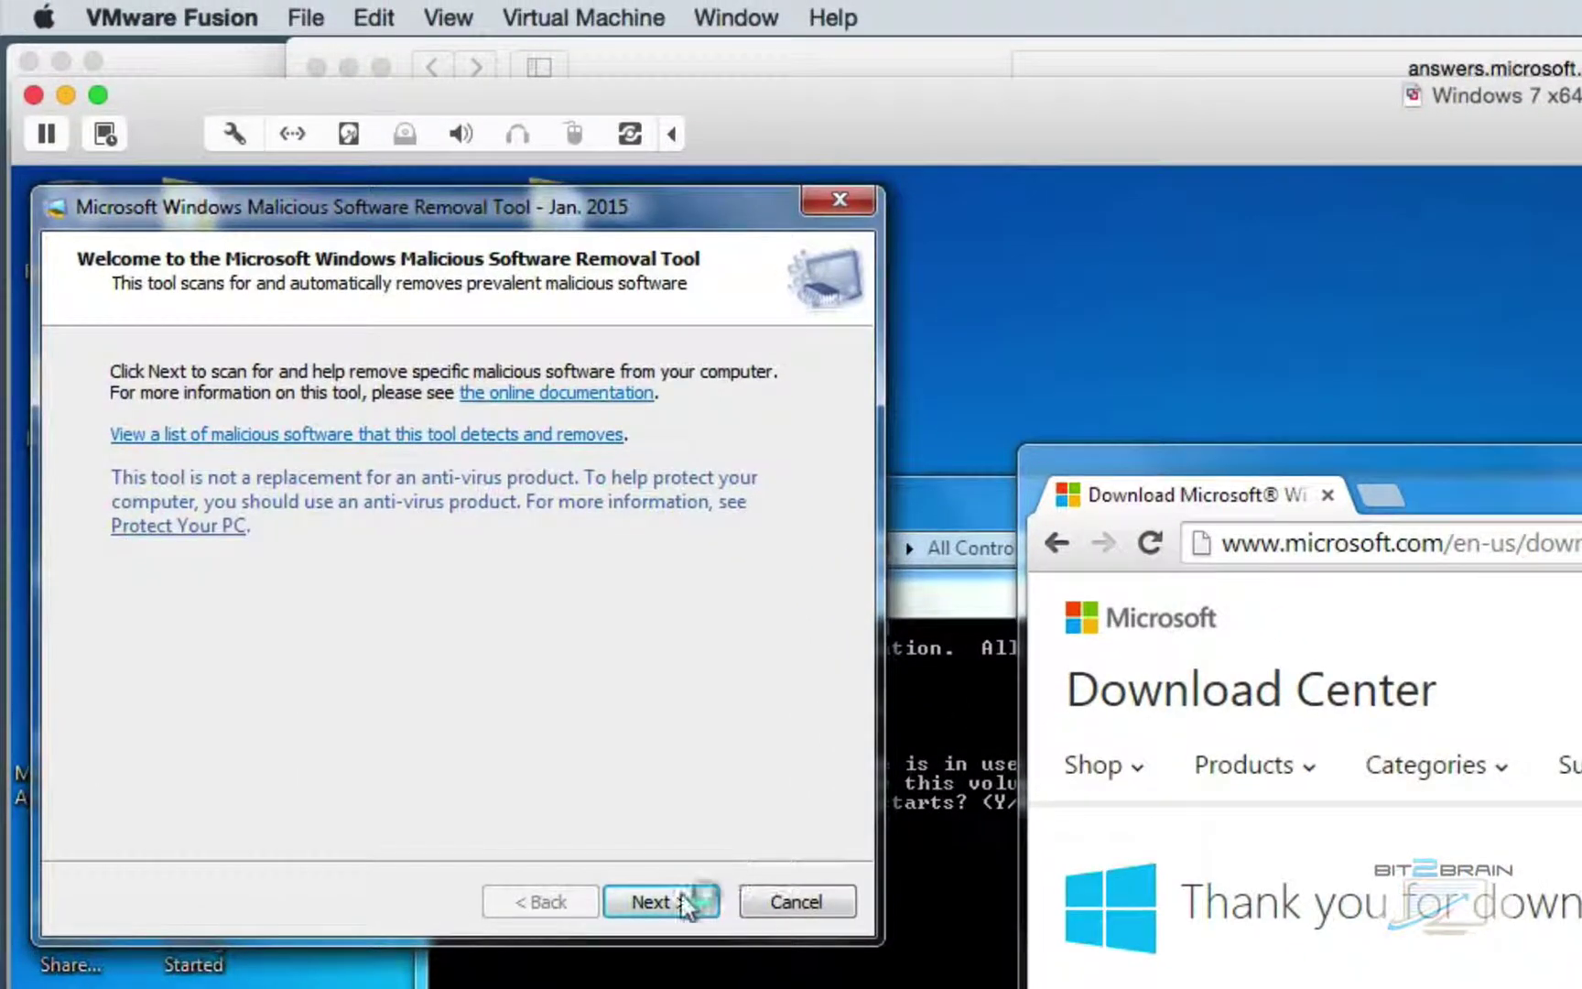
left_click(652, 902)
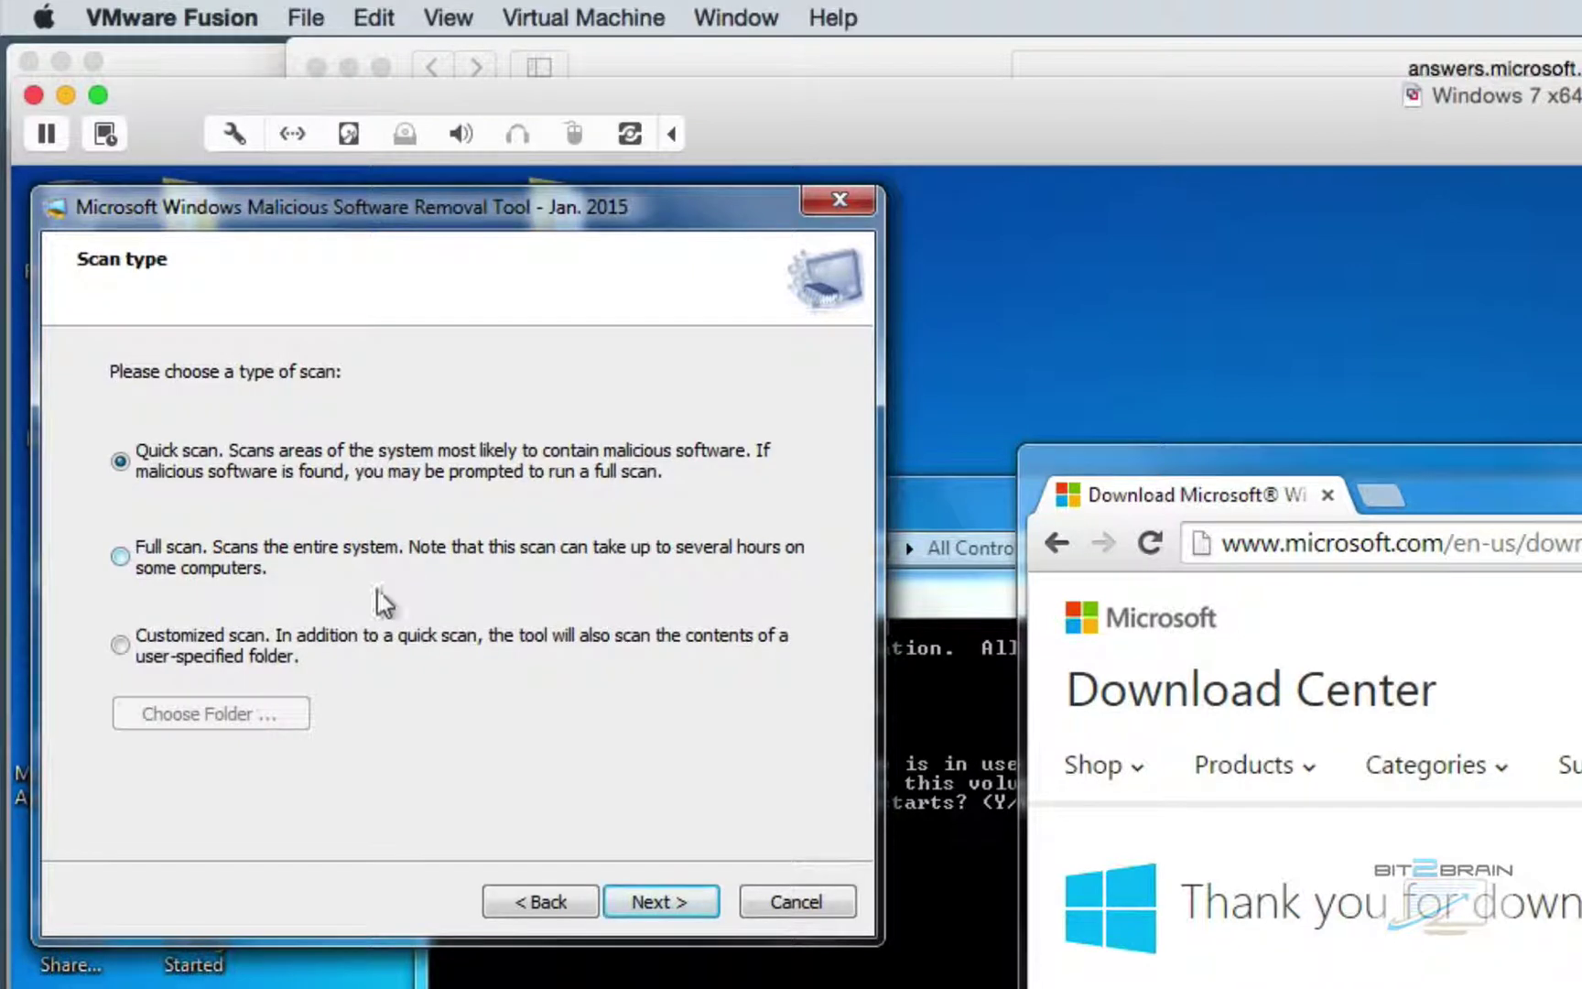
left_click(667, 908)
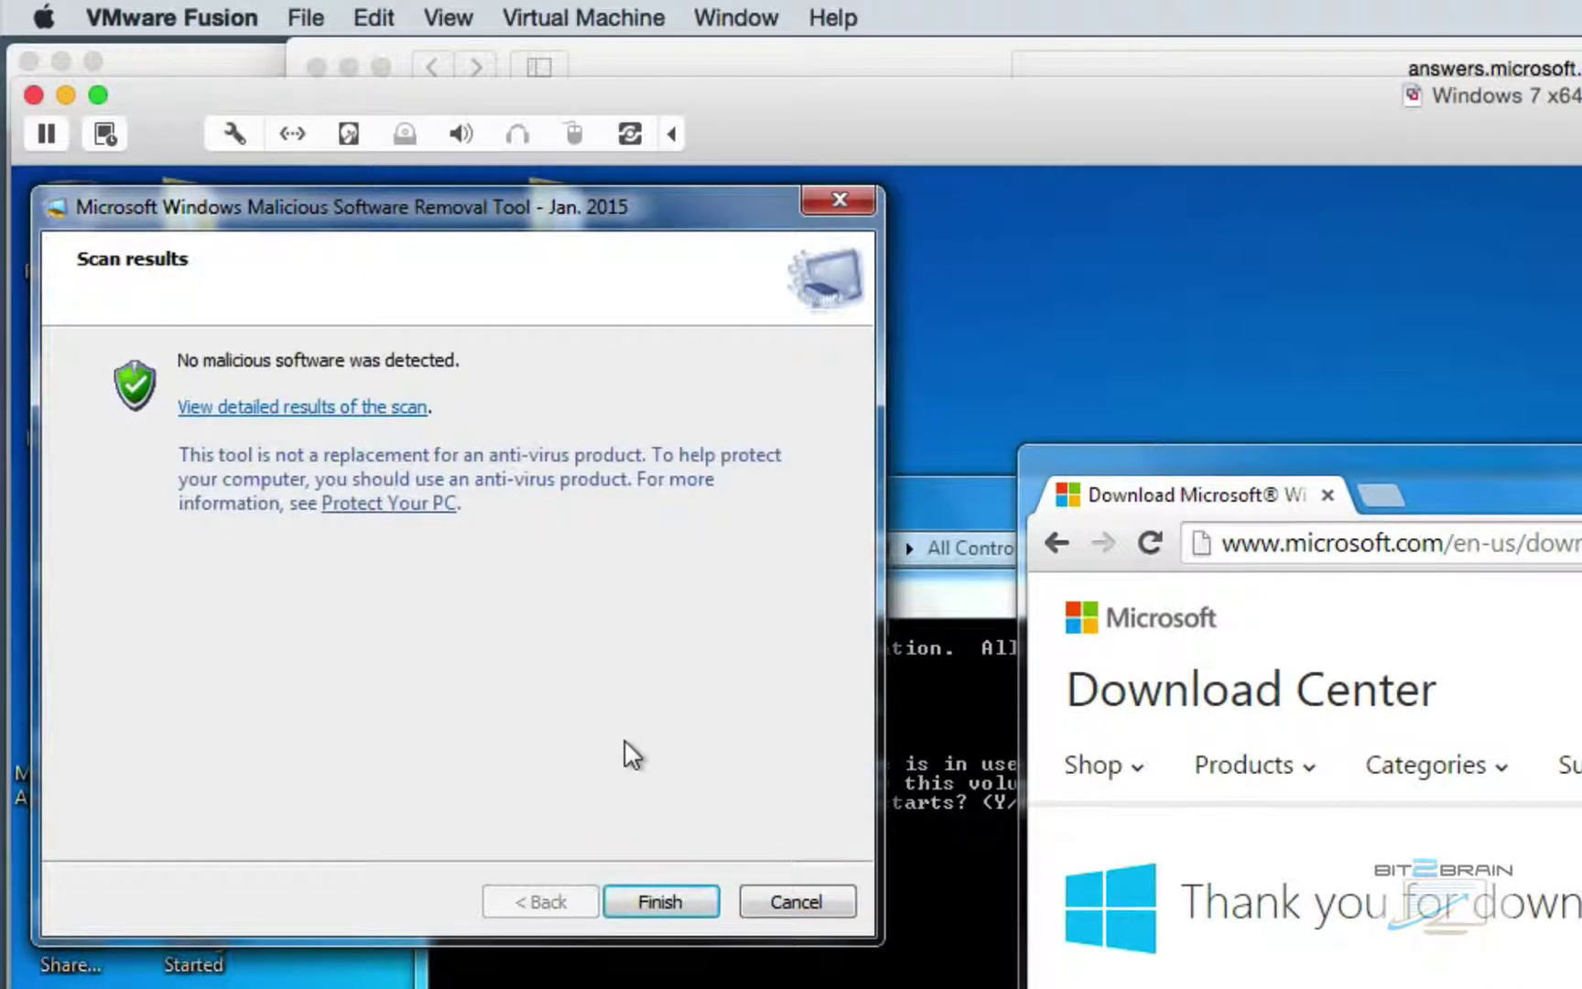
left_click(647, 891)
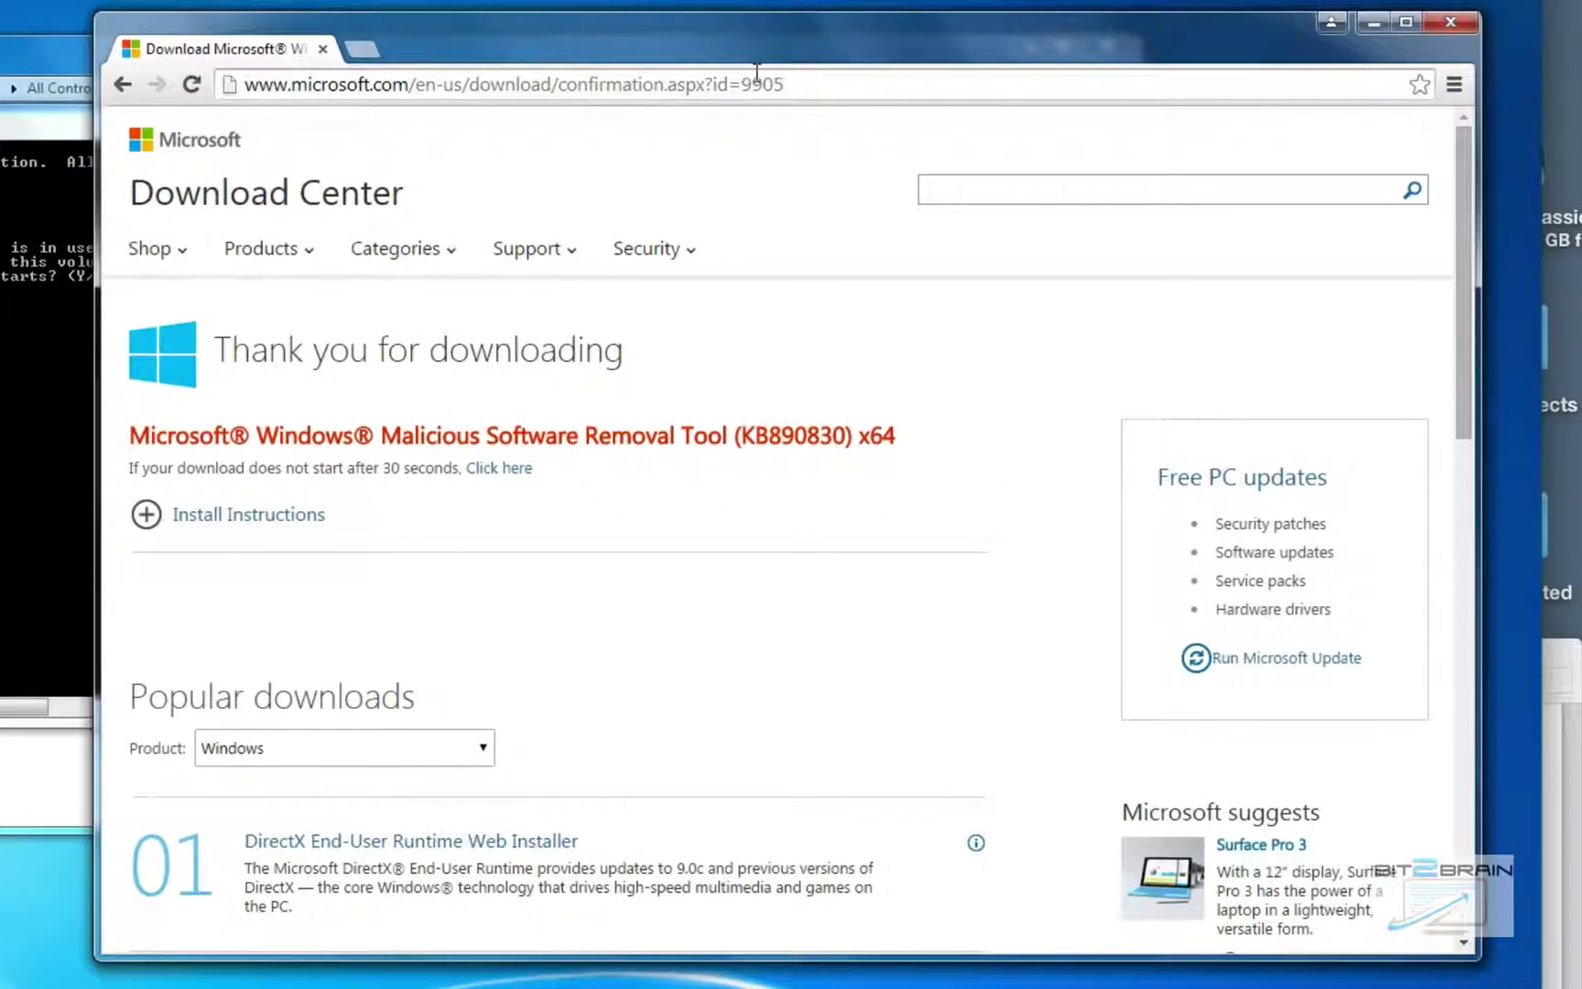
Search the web for tddsskiller and look through Kaspersky Lab's TDSSKiller download page.
left_click(1381, 332)
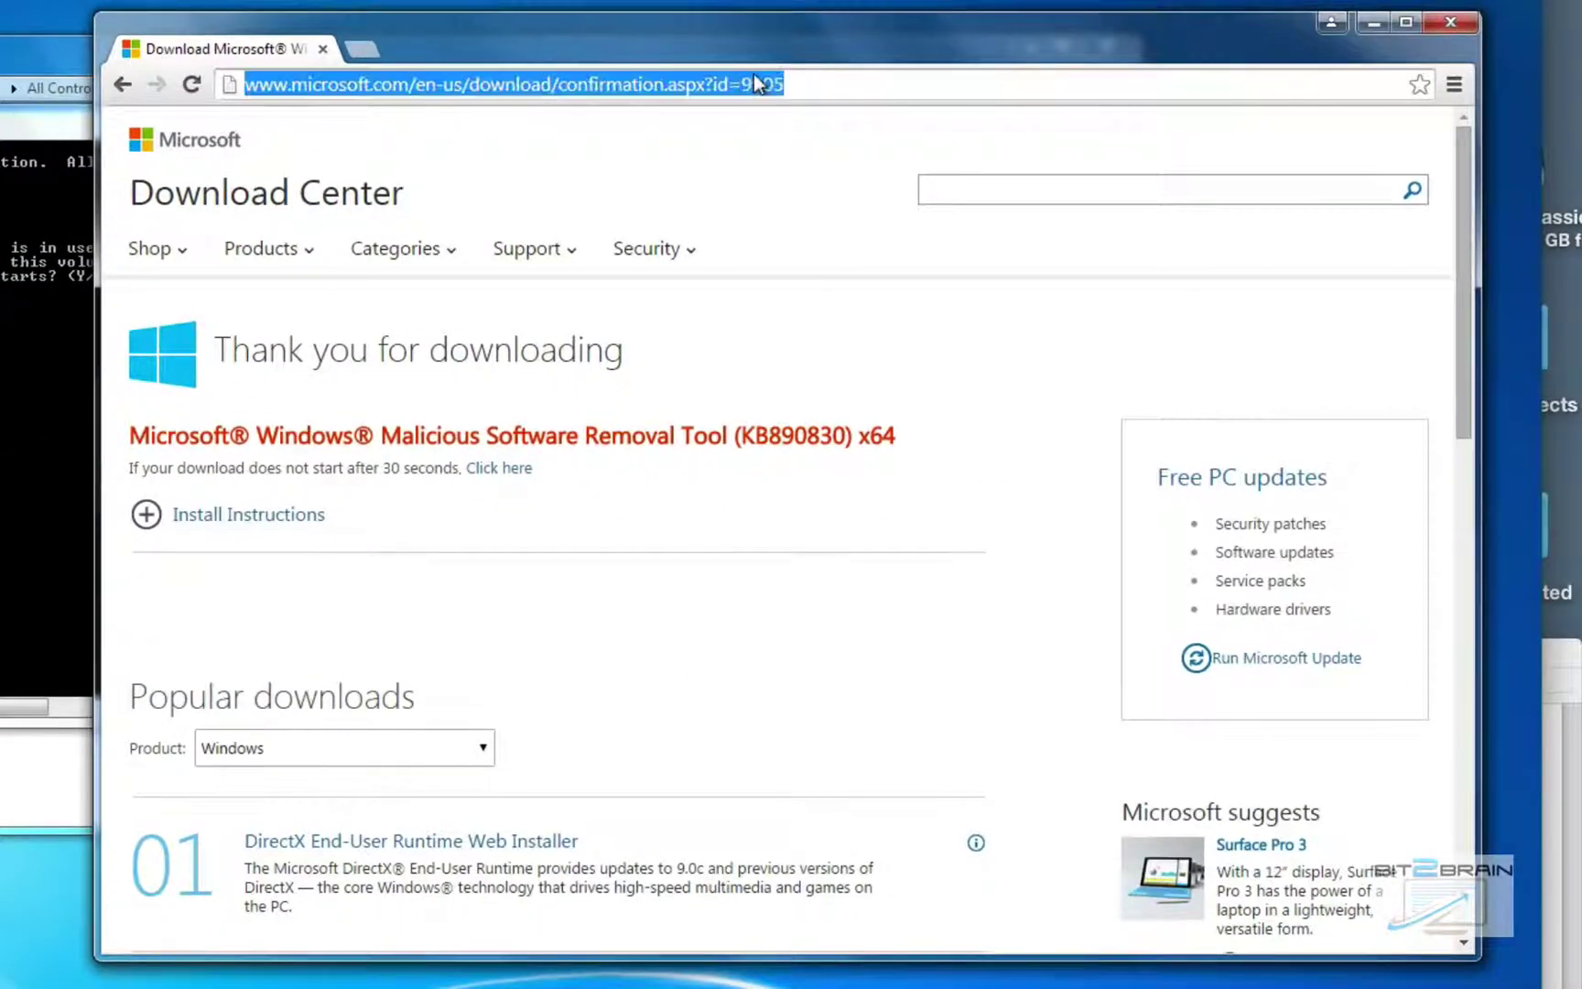
type("tdd")
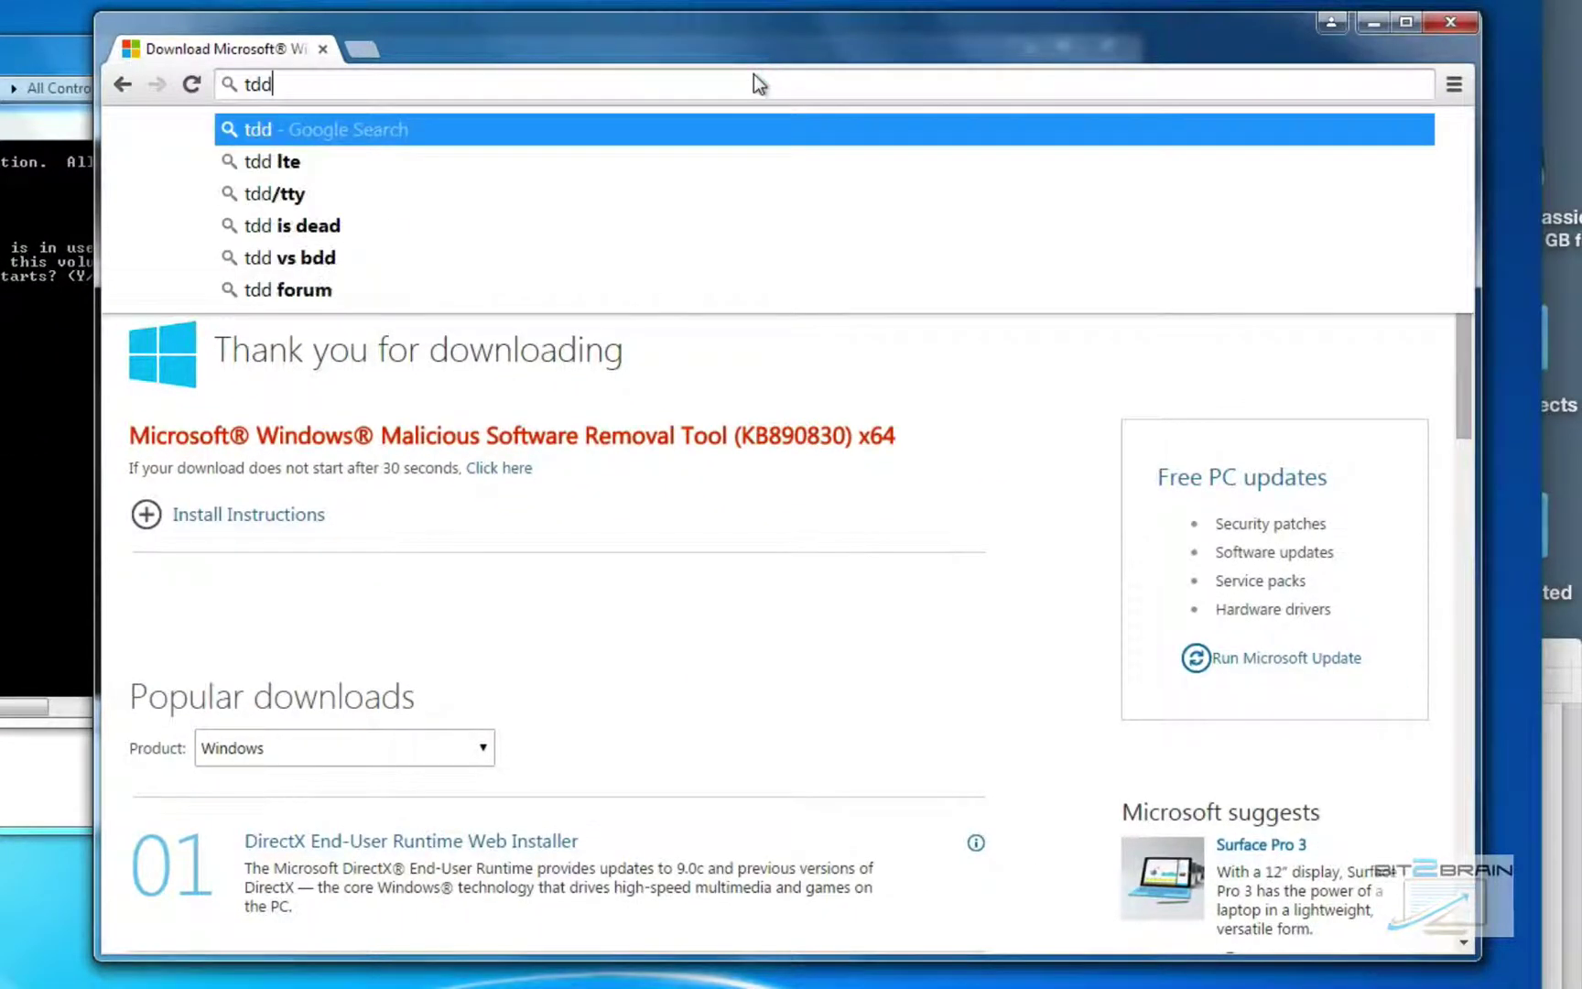
type("sskiller")
key("Return")
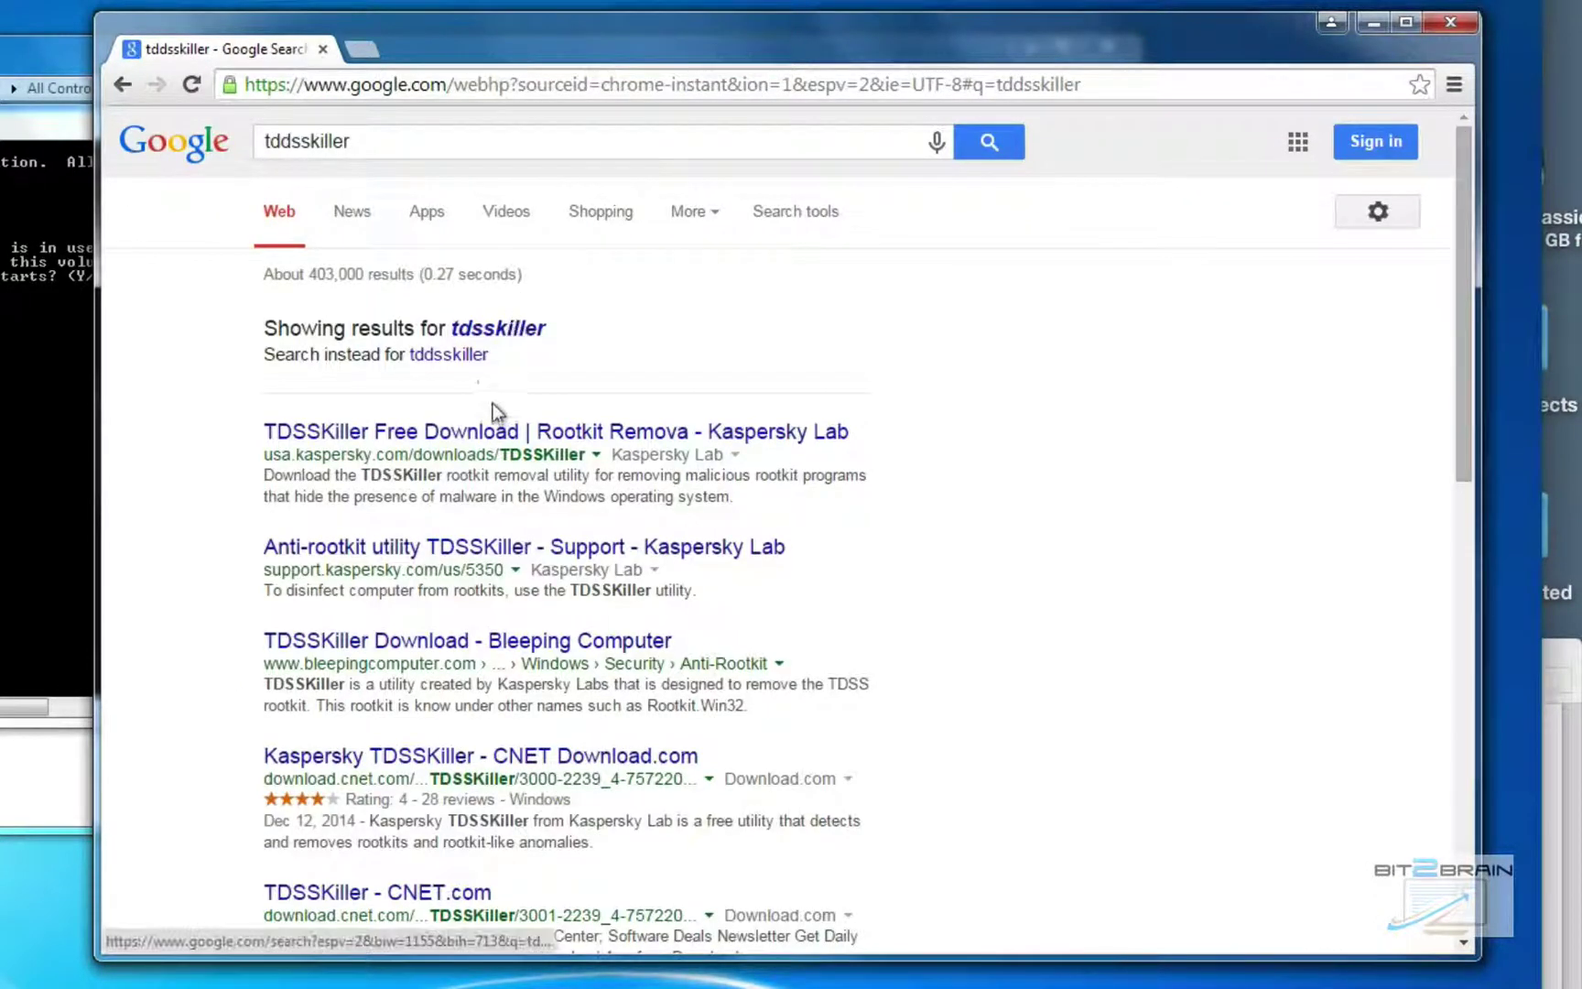
left_click(540, 432)
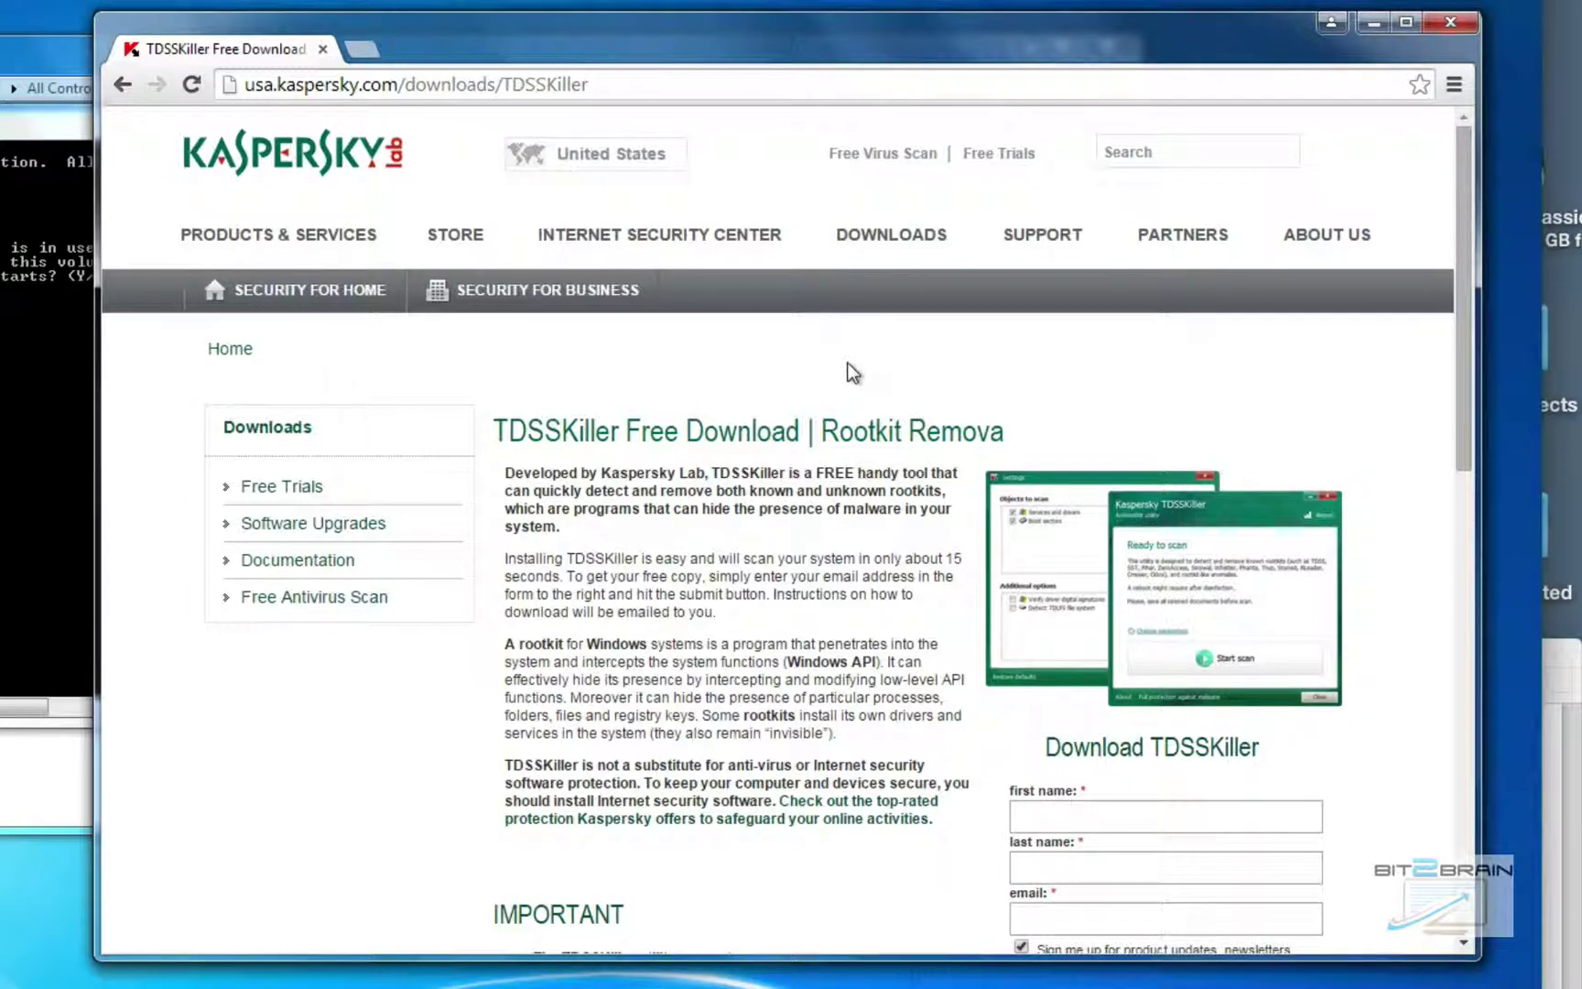
scroll(852, 371, "down", 5)
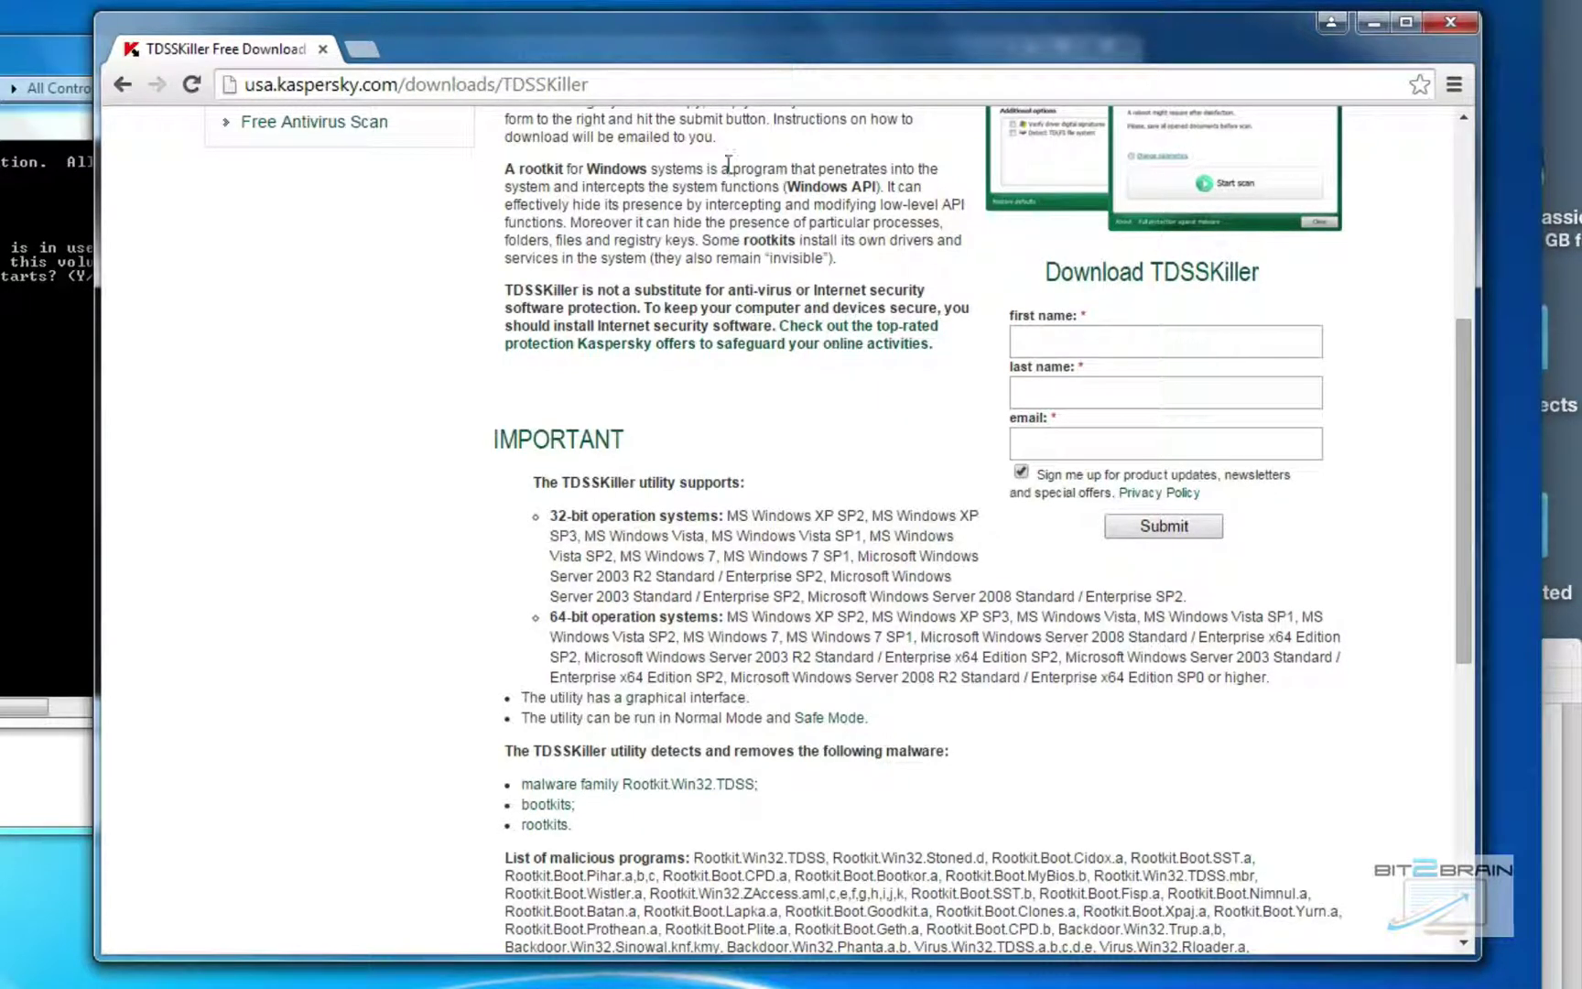
Search the web for combofix and open the ComboFix download page on Bleeping Computer.
left_click(608, 73)
type("comboi")
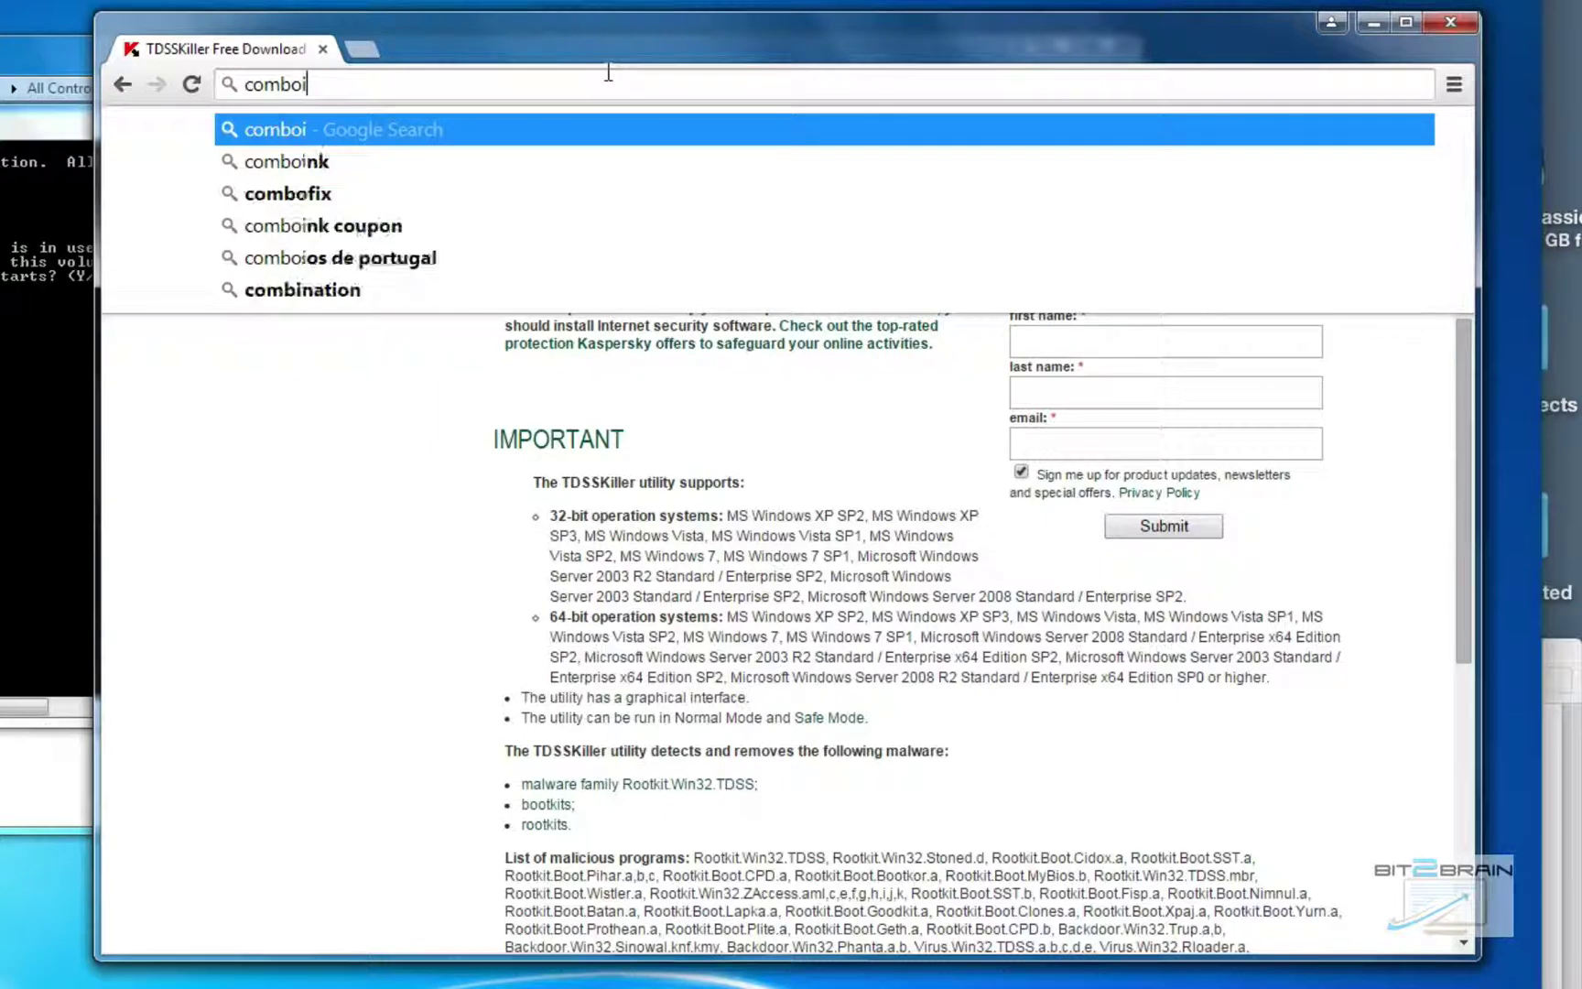
key("BackSpace")
type("fix")
key("Return")
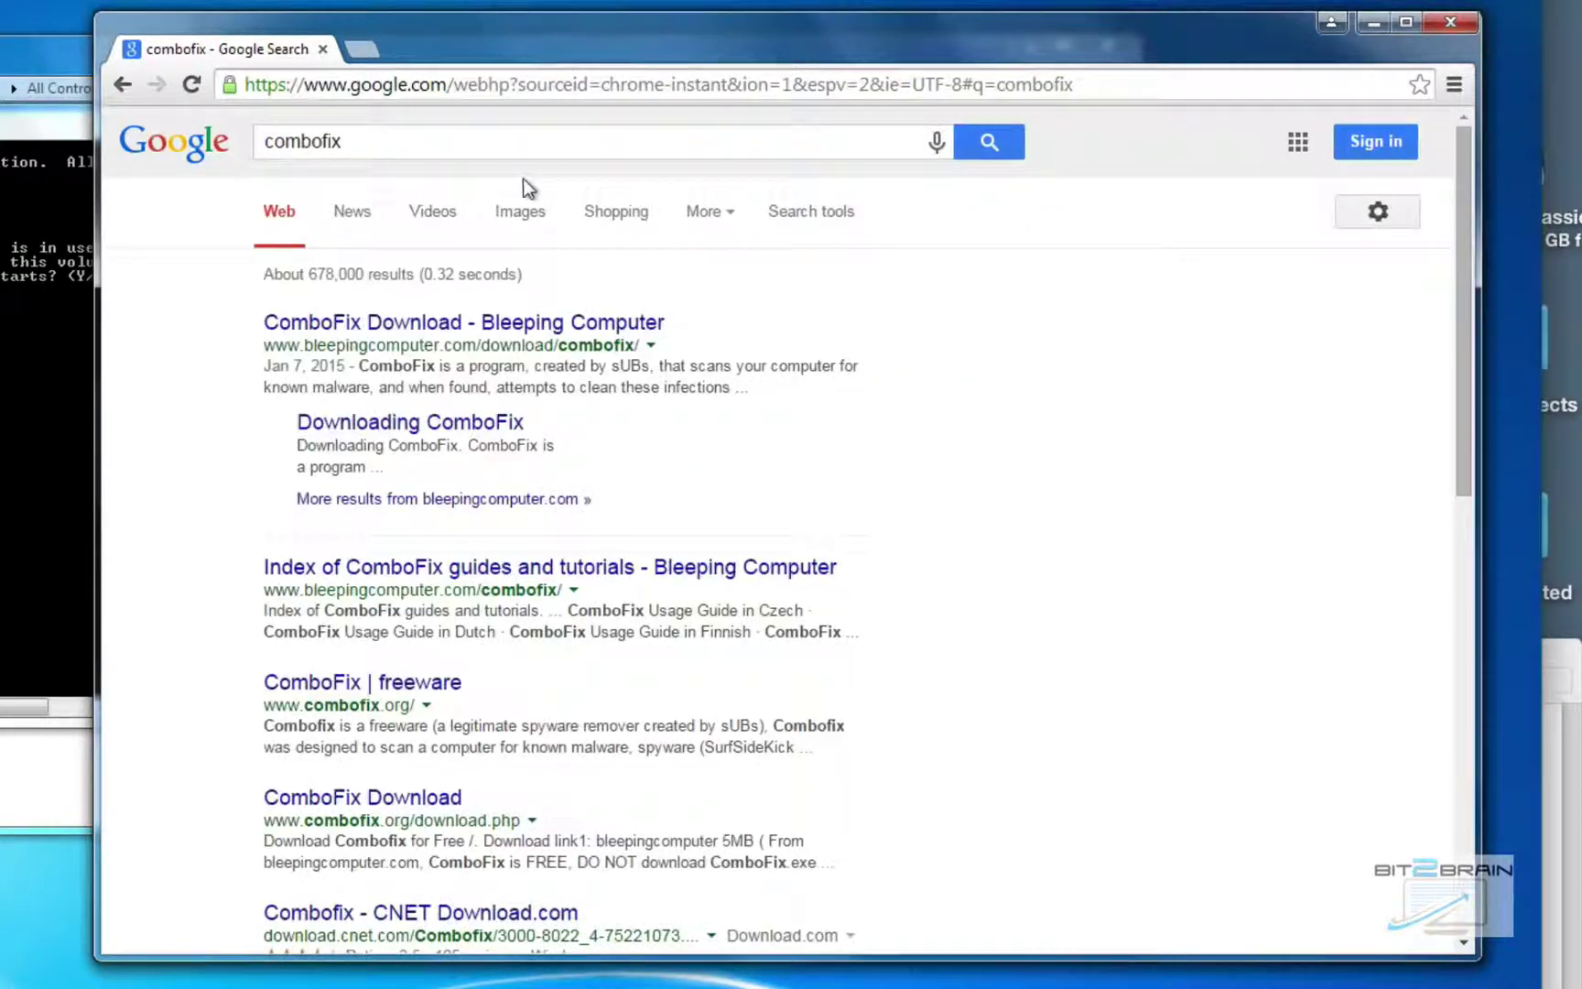
left_click(449, 320)
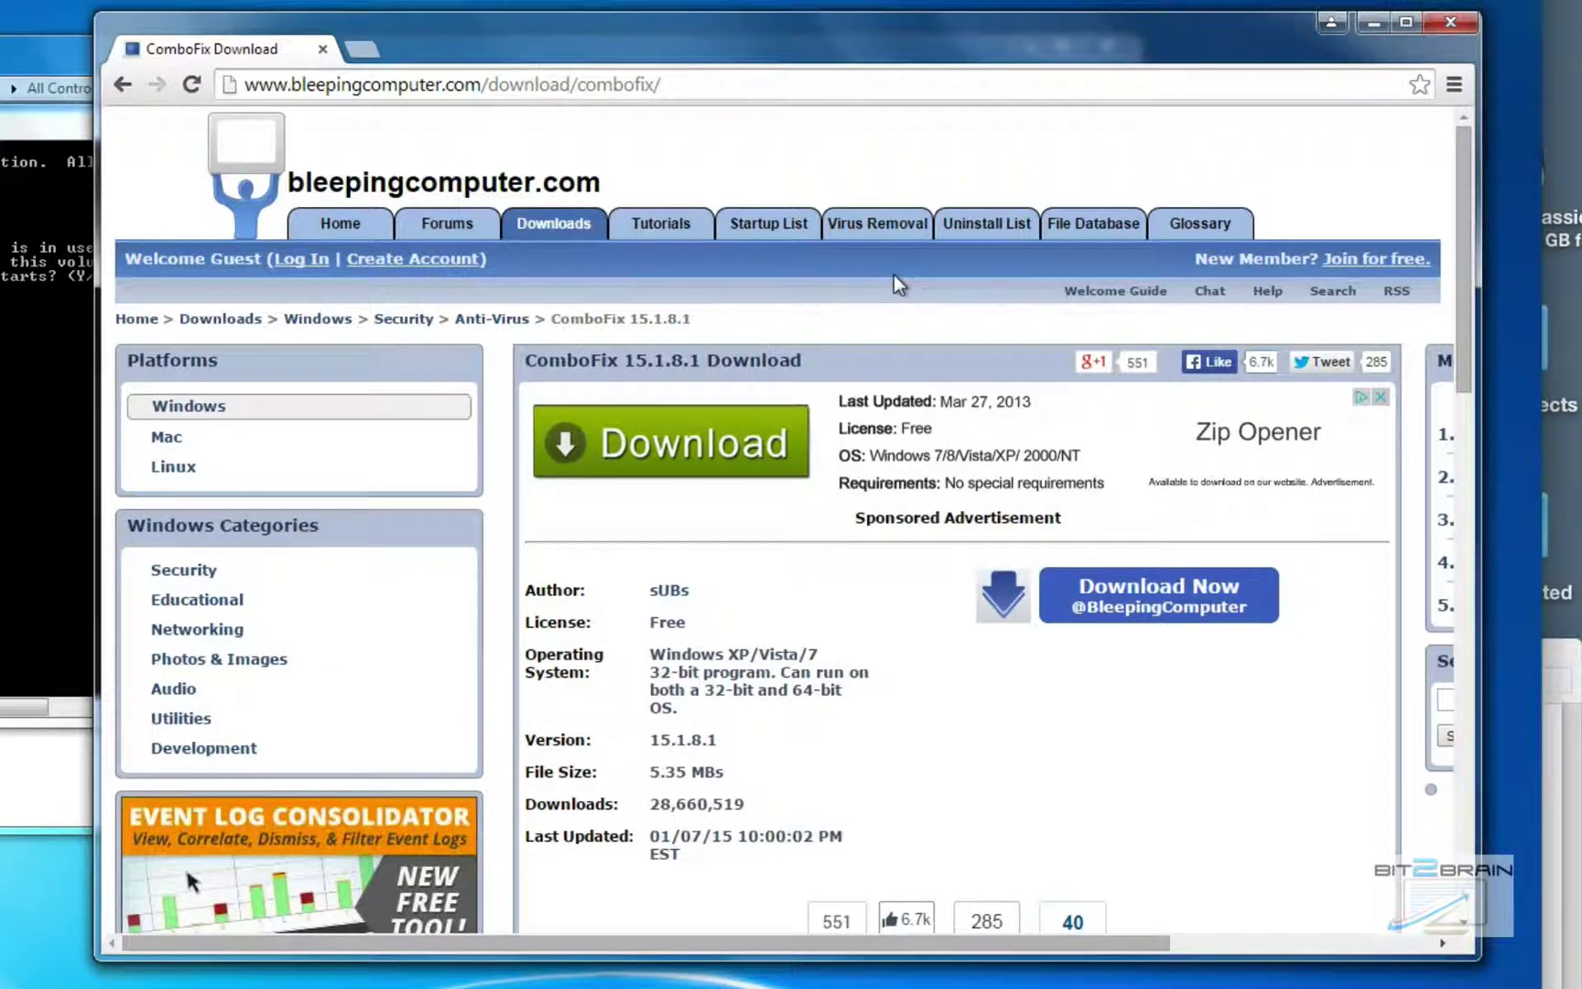
Go to spybot.com and look through the Spybot download page's offers for home and business users.
left_click(614, 81)
type("spybot.com")
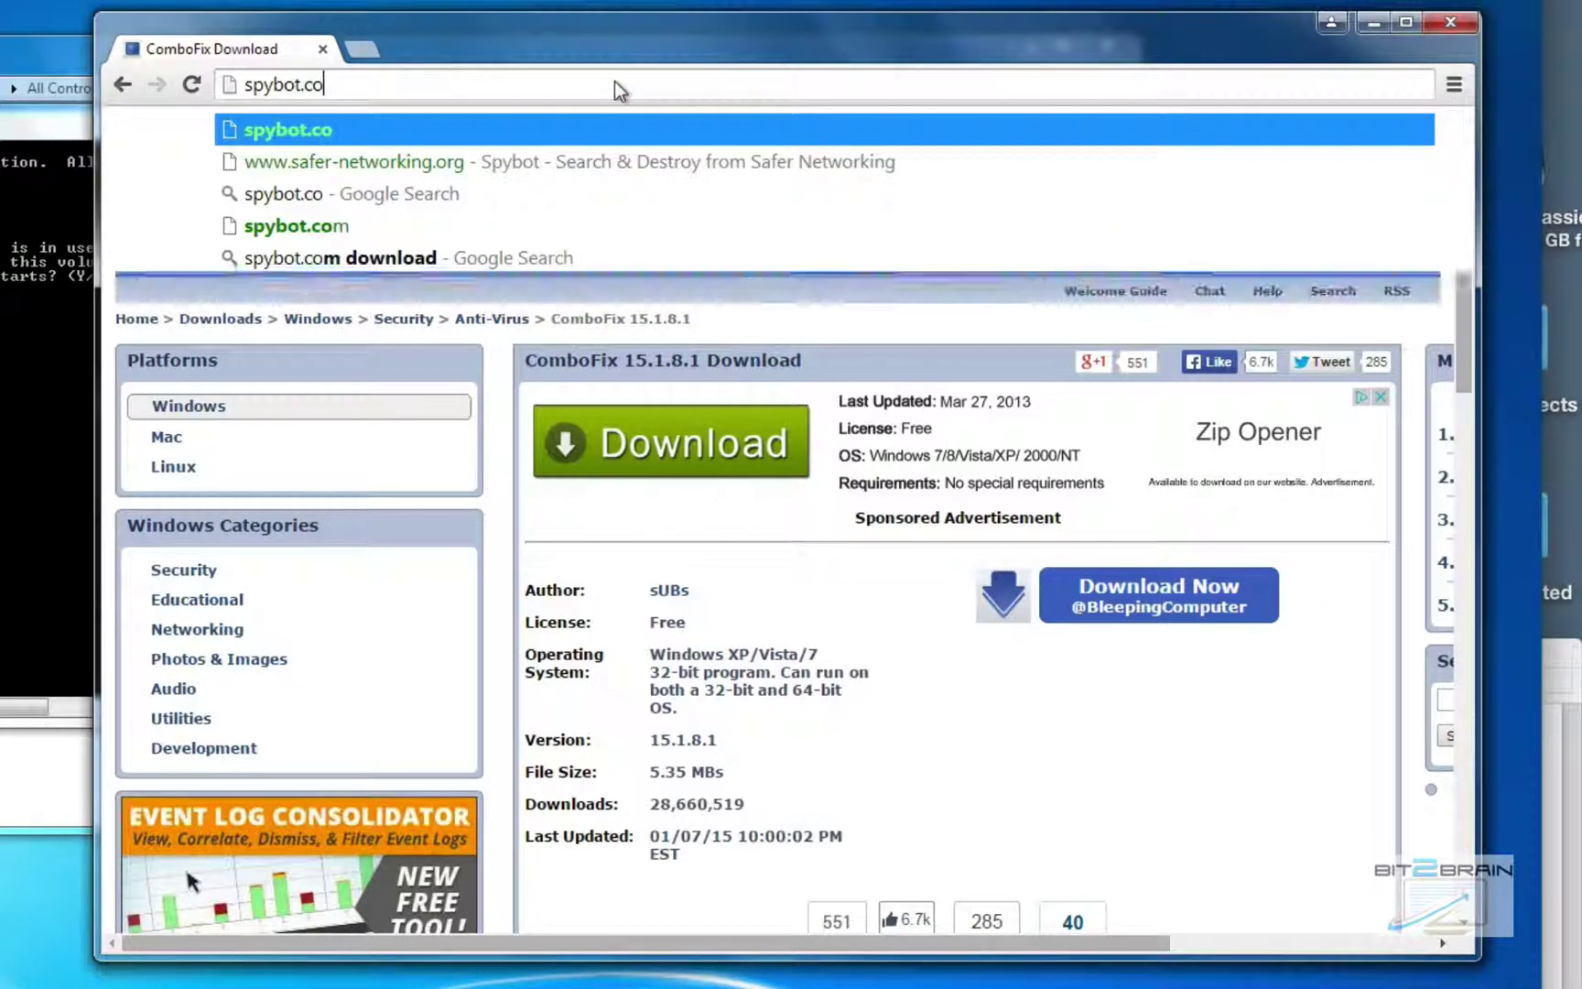
key("Return")
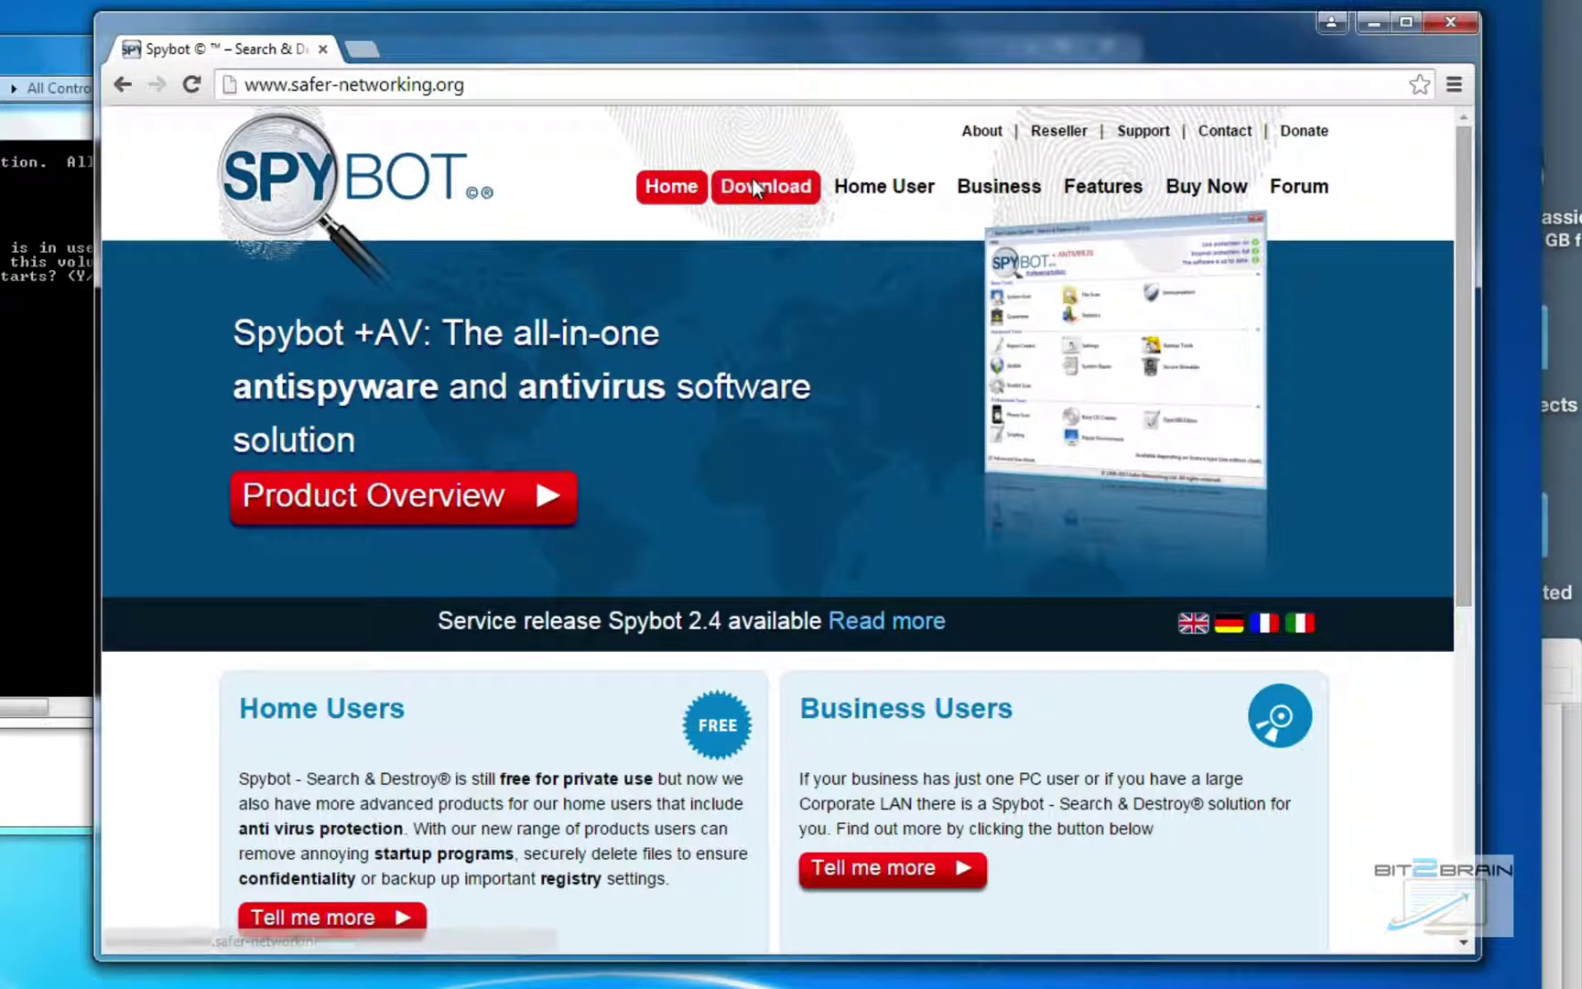
left_click(753, 180)
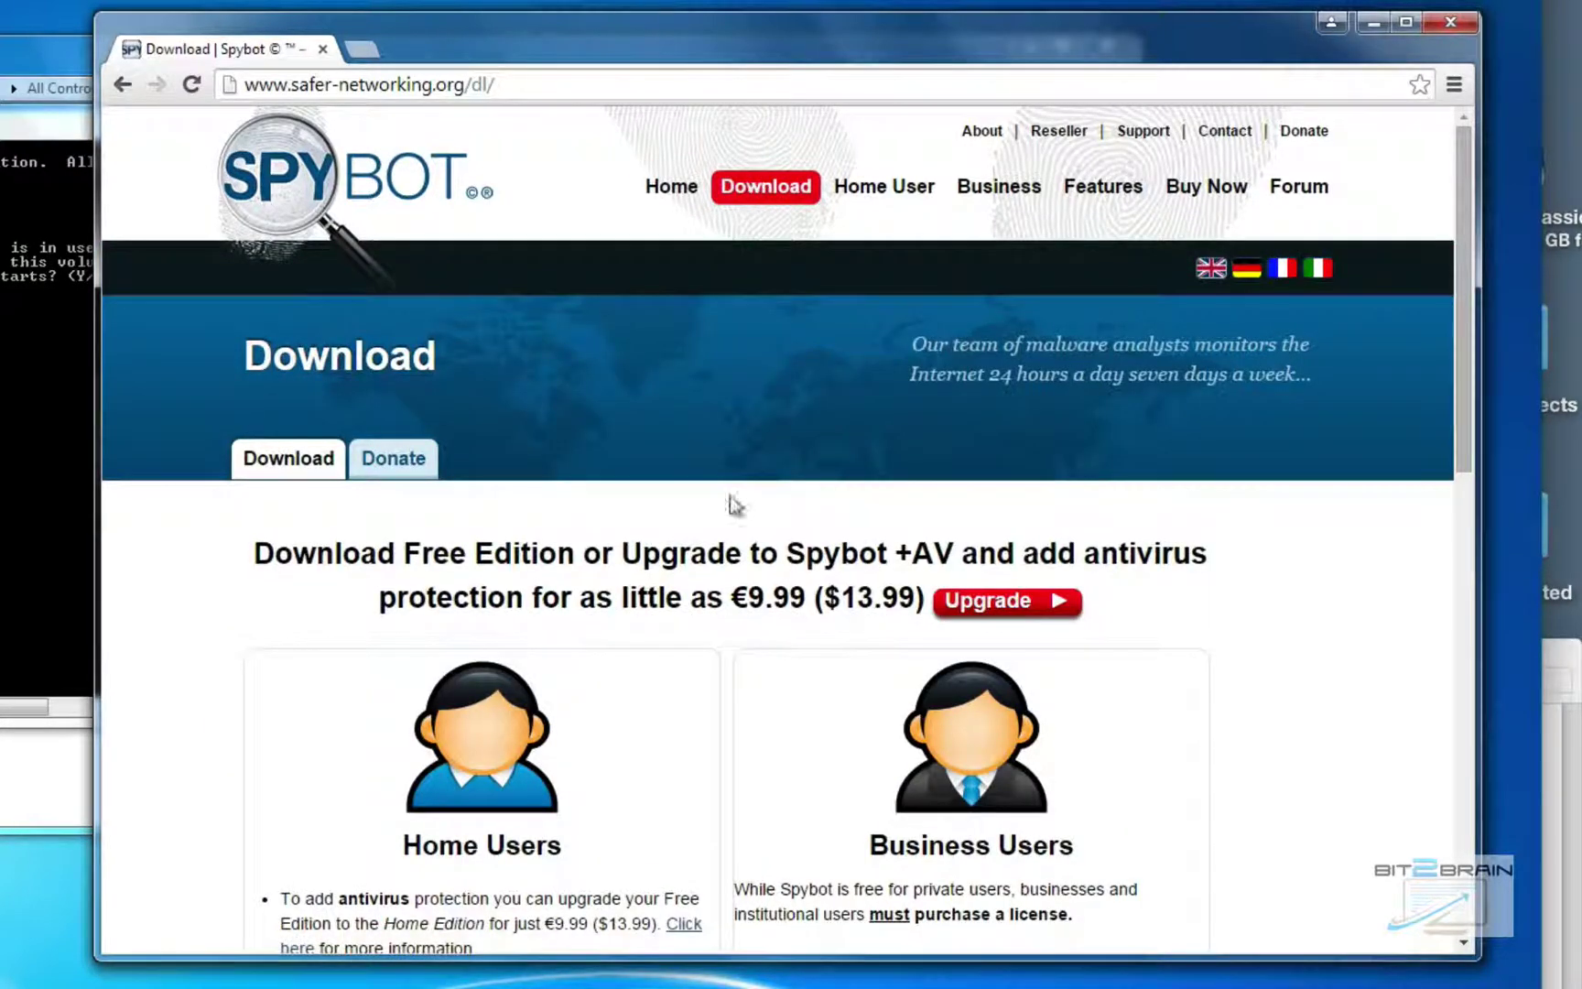
scroll(732, 688, "down", 4)
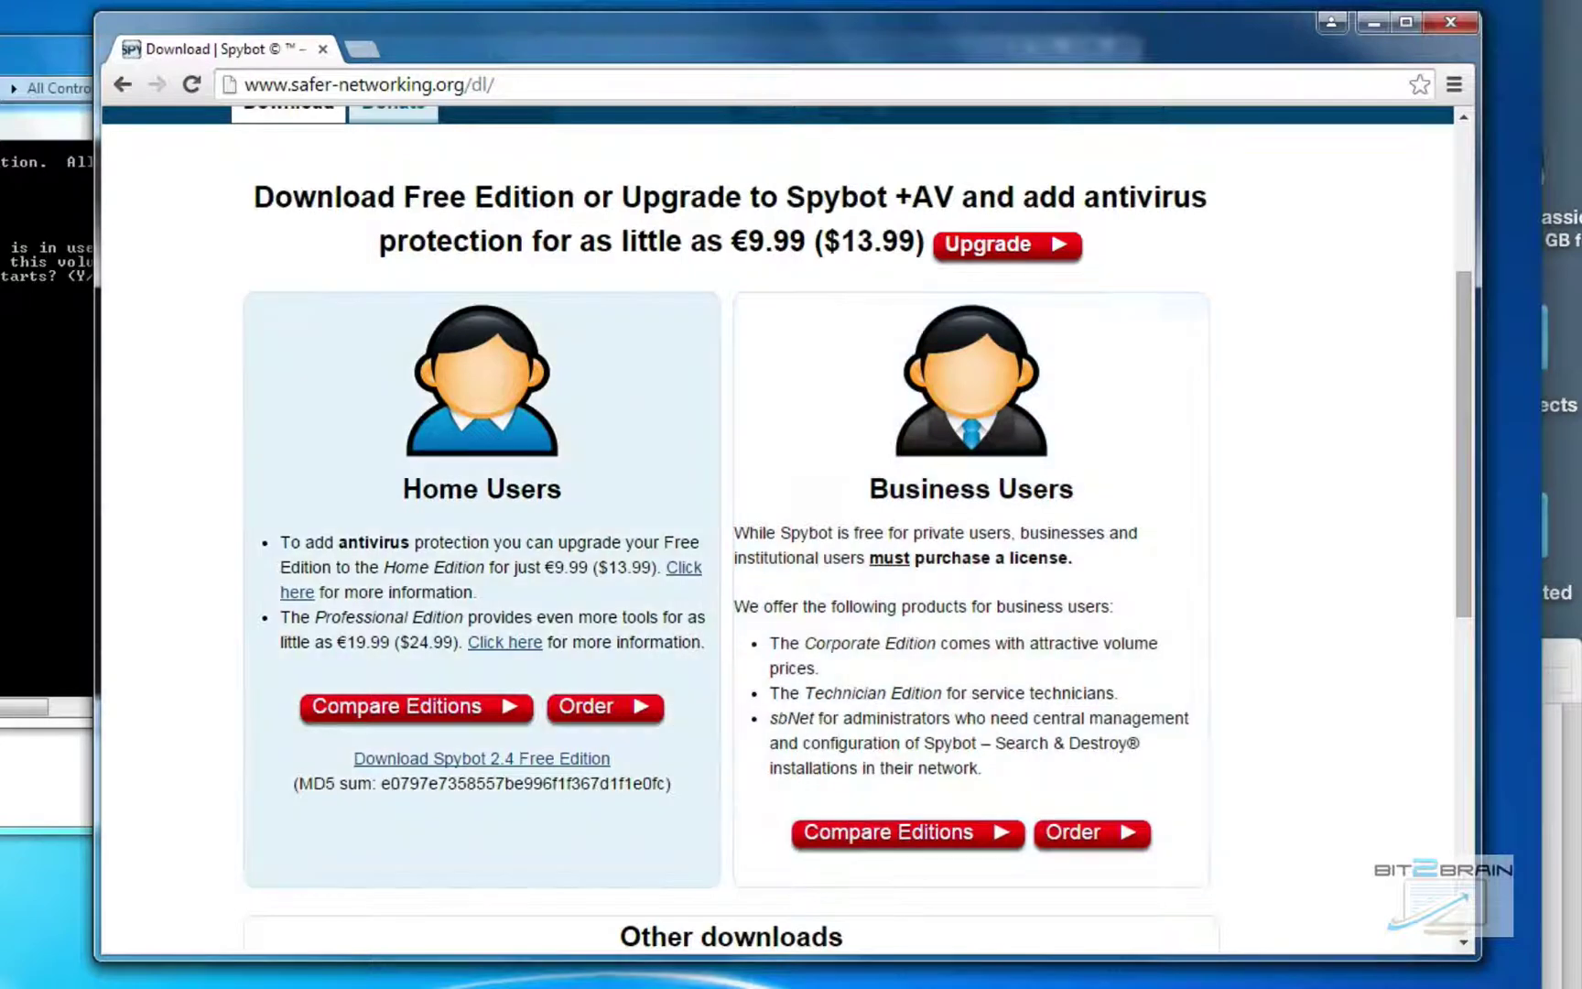
Review the feature comparison of Spybot's Free, Home and Professional editions for home users, and return to the overview.
left_click(478, 710)
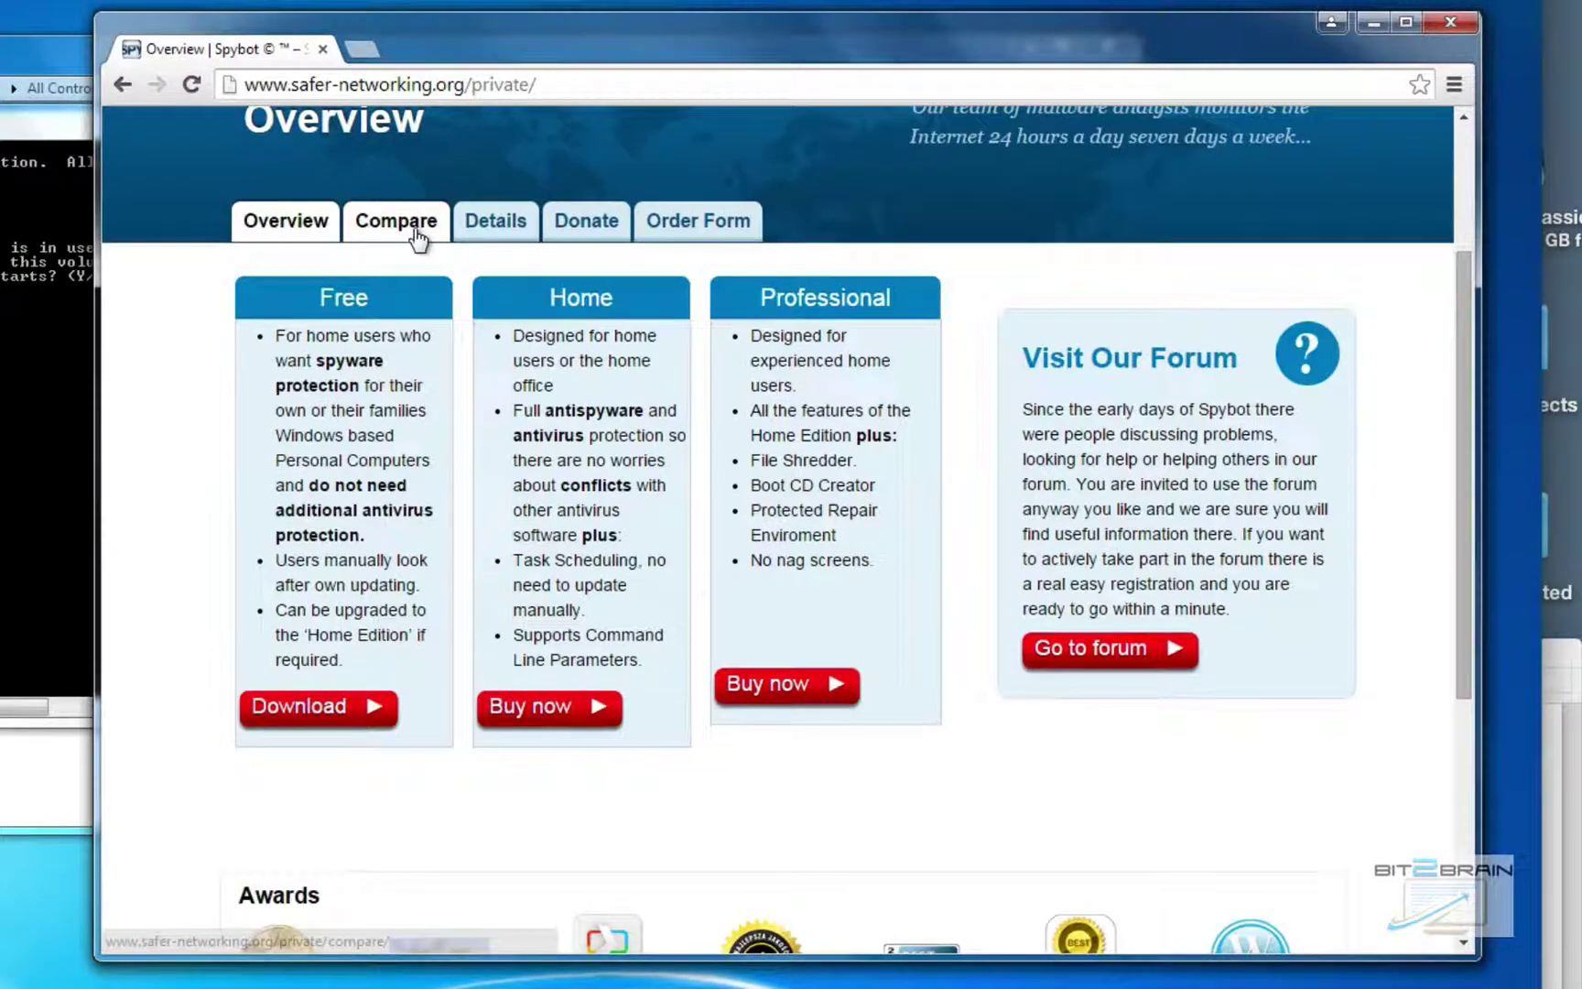
left_click(414, 229)
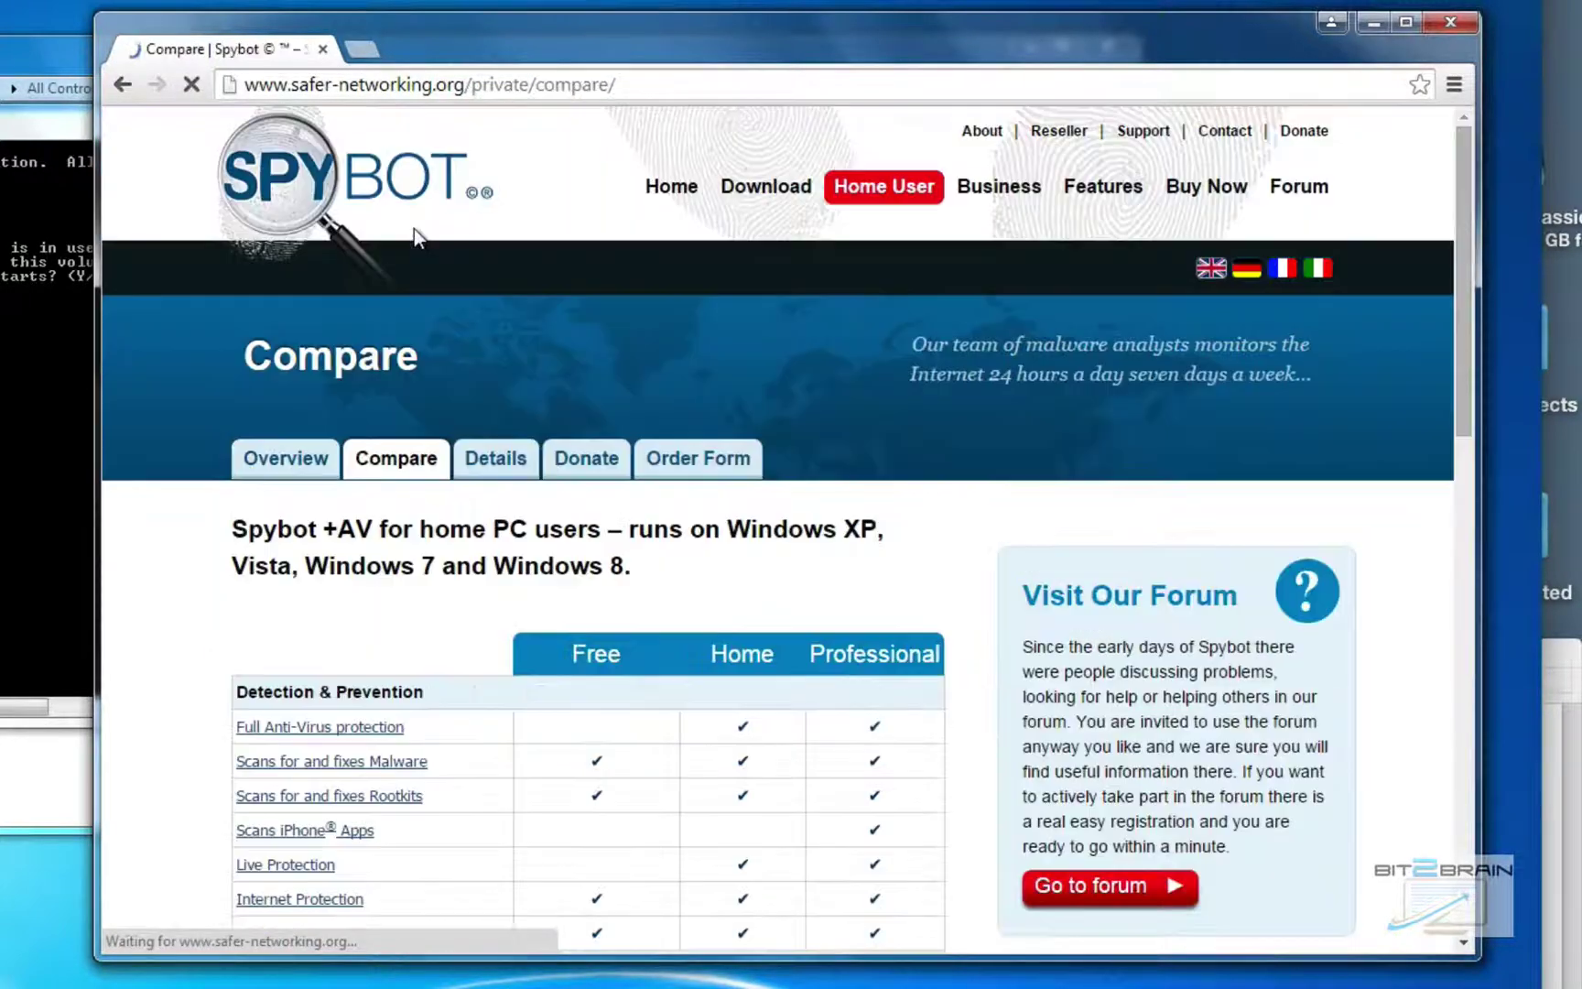
scroll(433, 578, "down", 5)
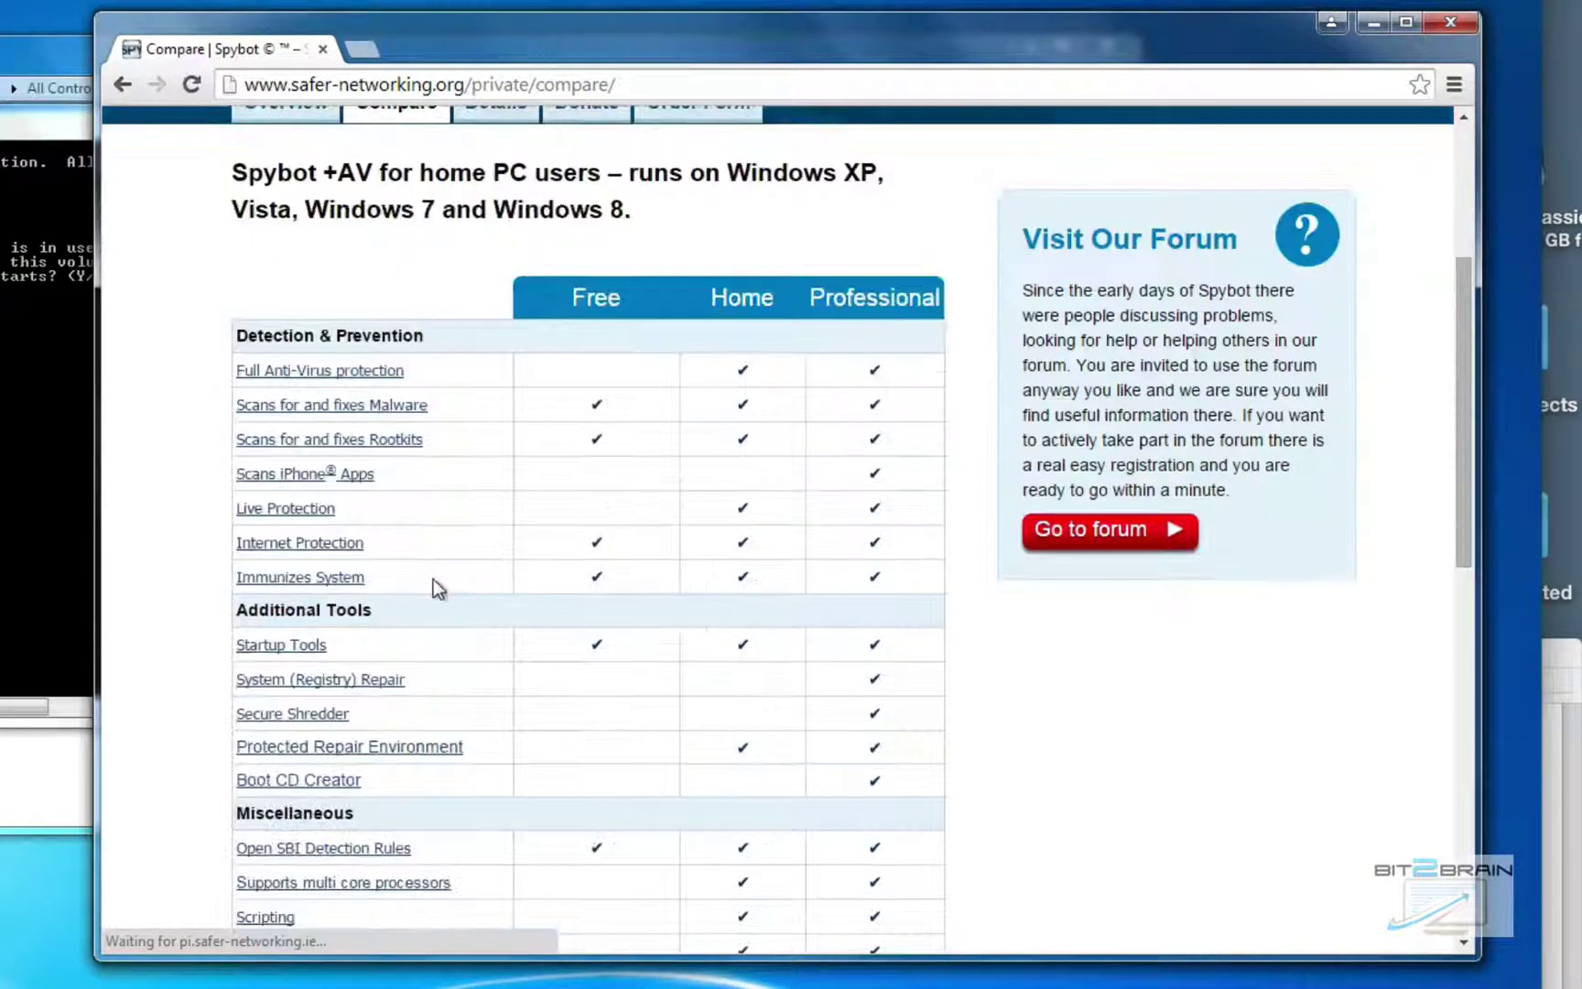
scroll(433, 579, "down", 1)
scroll(433, 578, "down", 1)
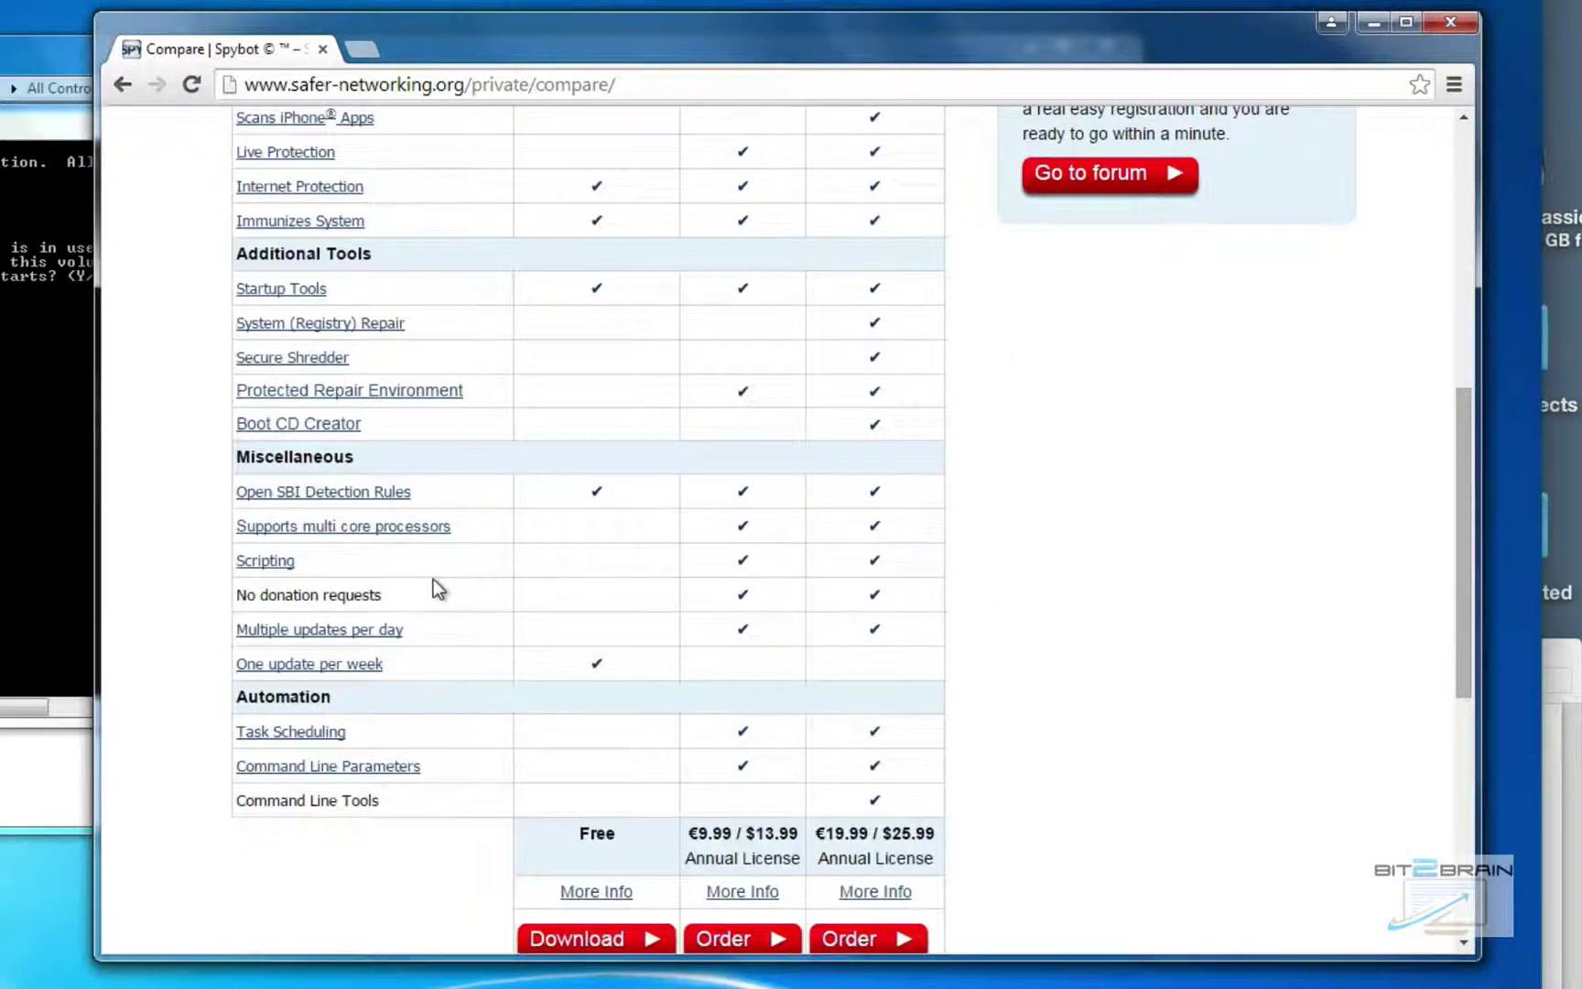
scroll(433, 579, "down", 1)
scroll(433, 579, "up", 6)
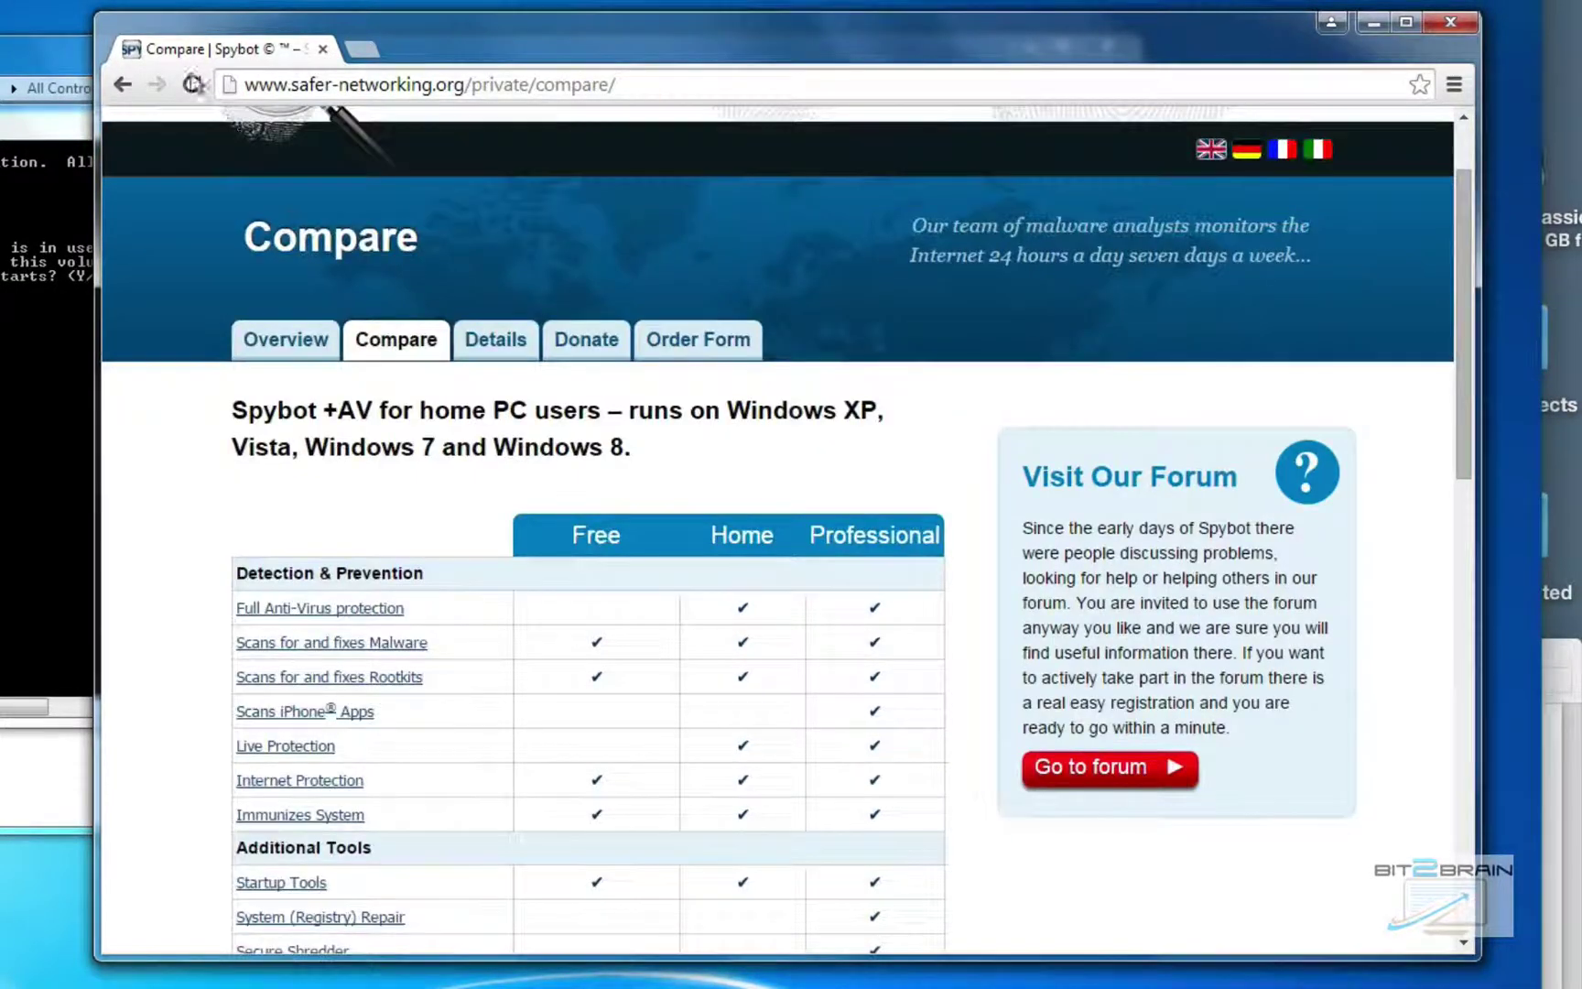
left_click(119, 88)
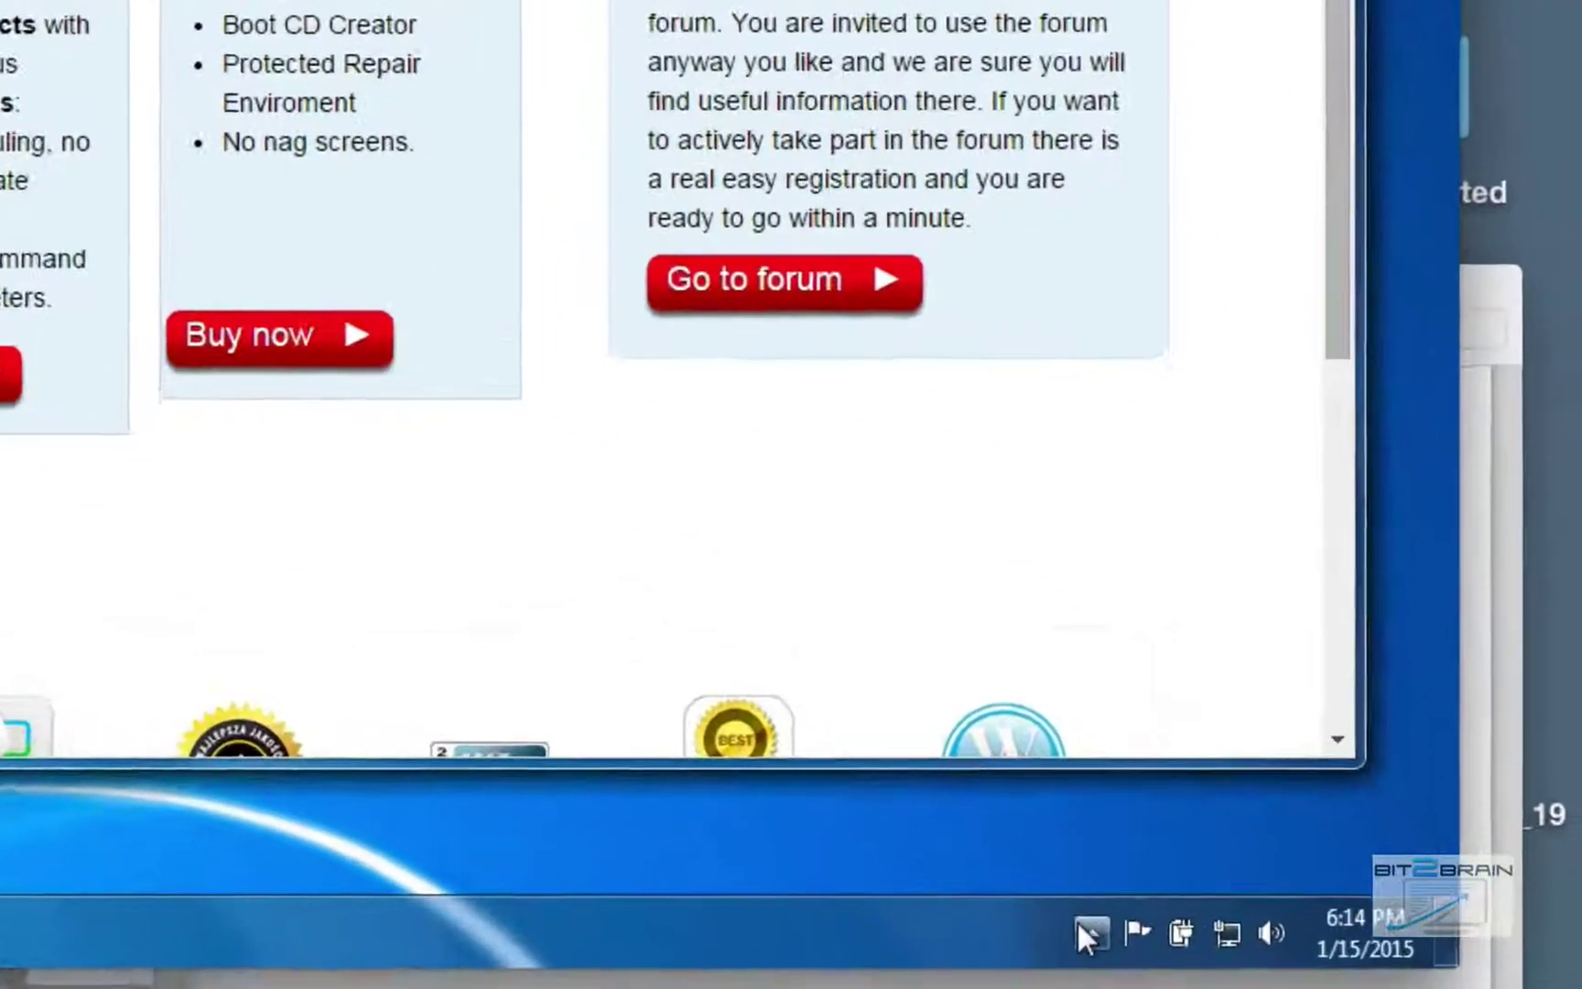
Open Microsoft Security Essentials from the hidden notification icons, review its protection status and scan options, and close it.
left_click(1086, 930)
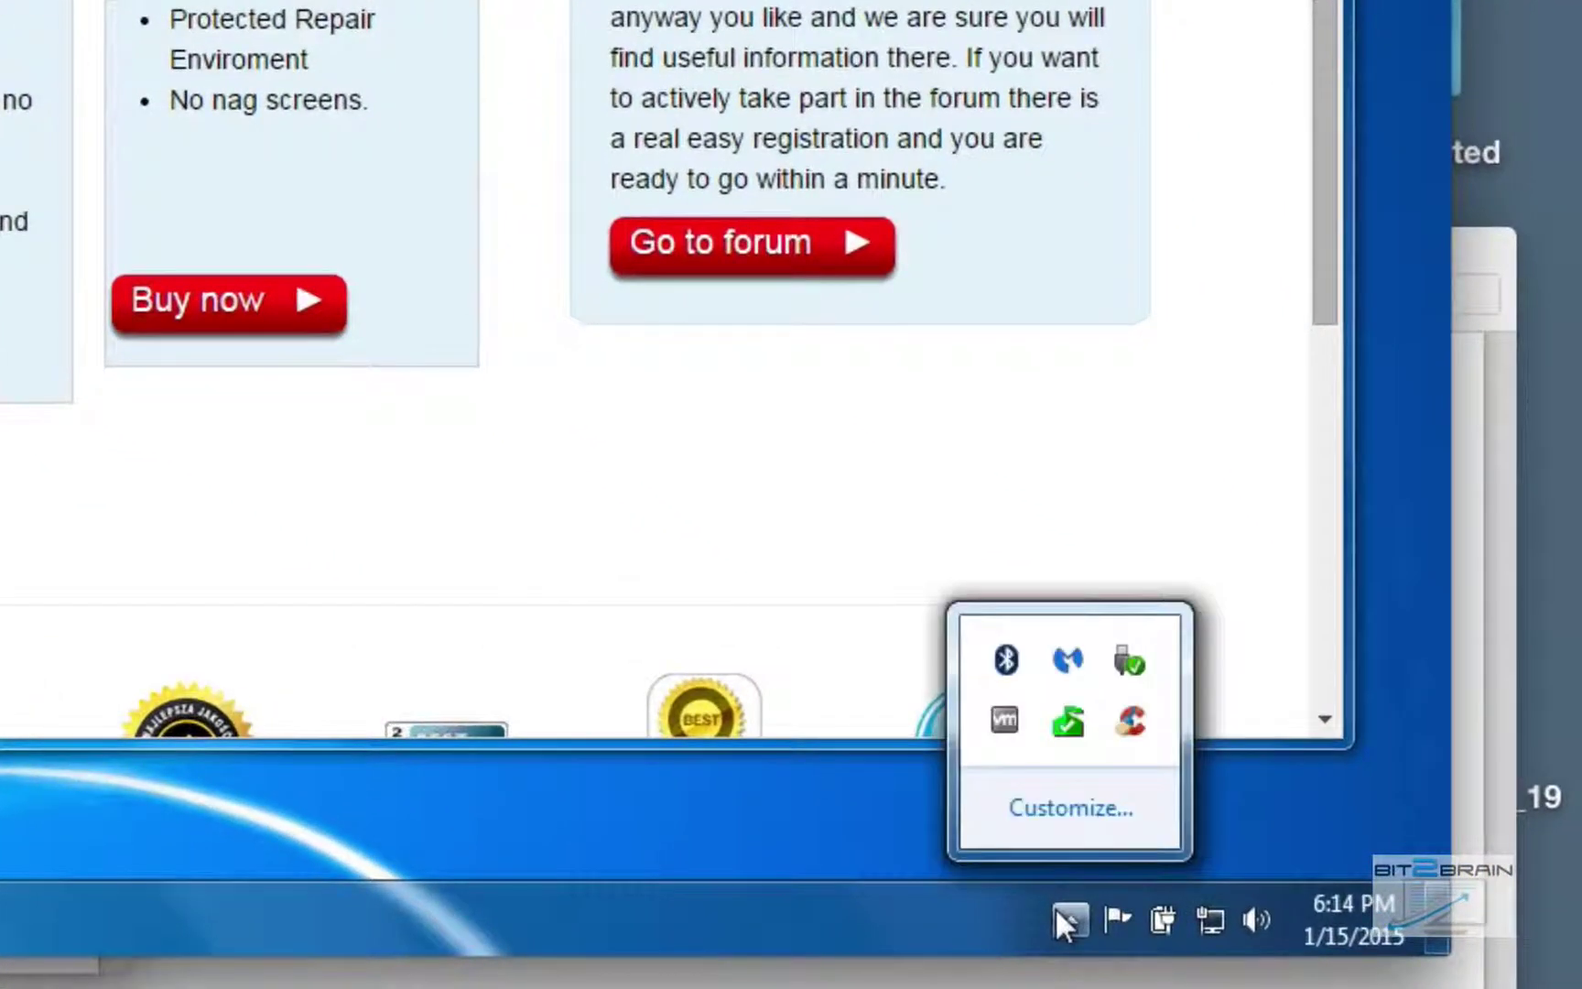
double_click(1065, 725)
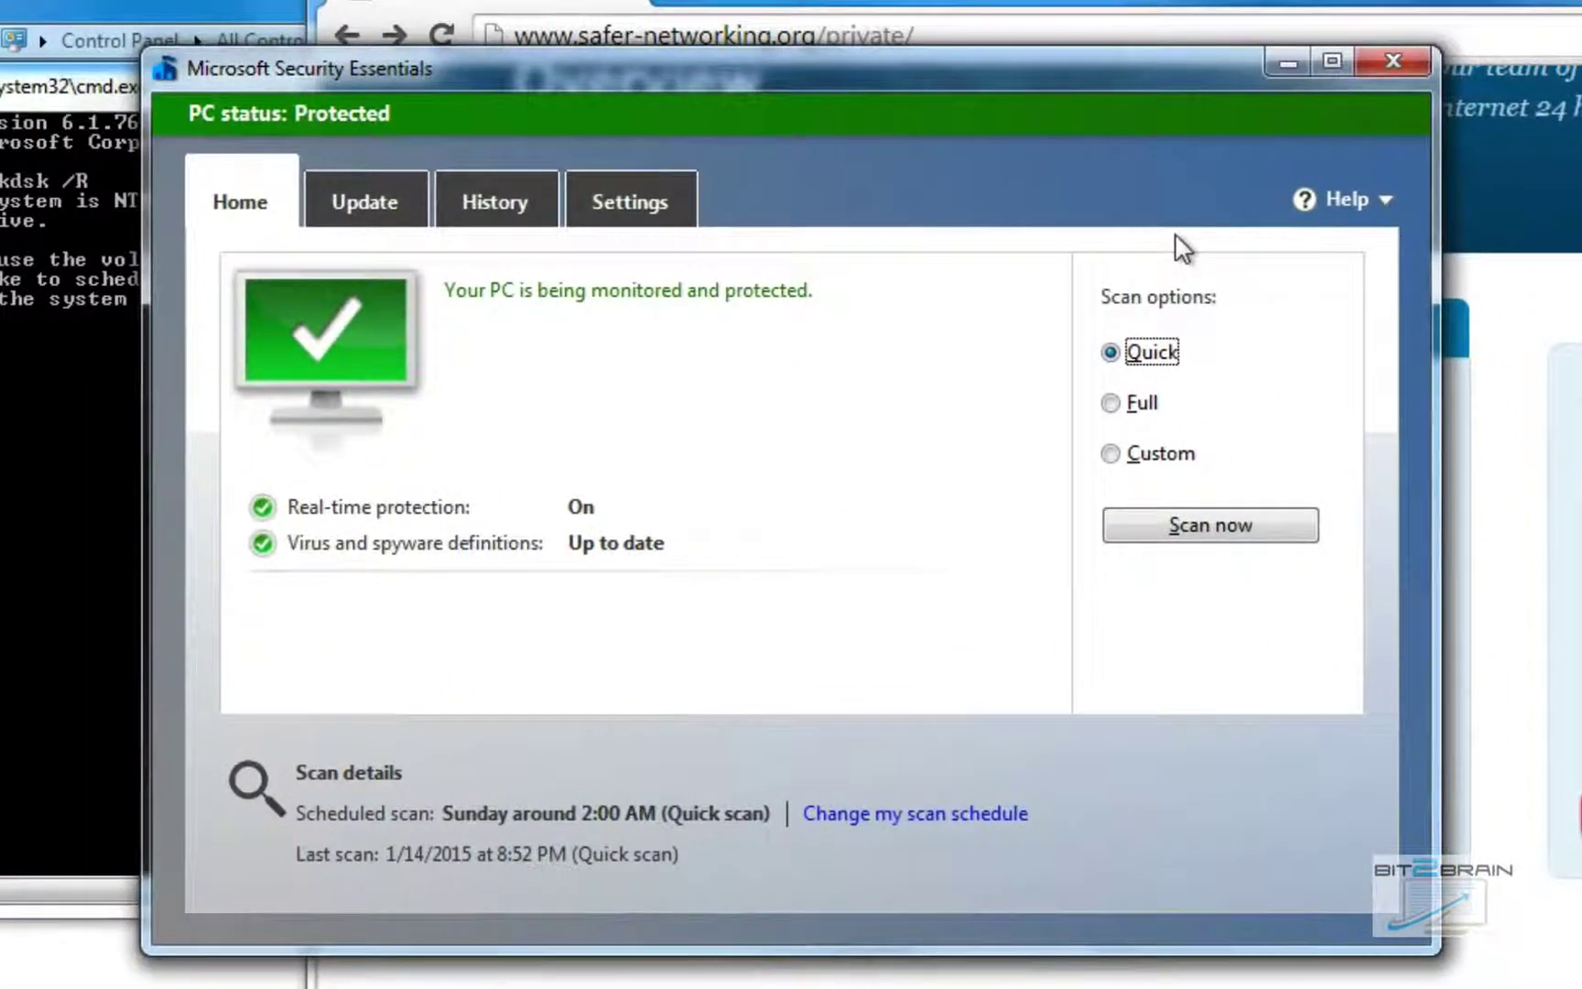
left_click(1380, 65)
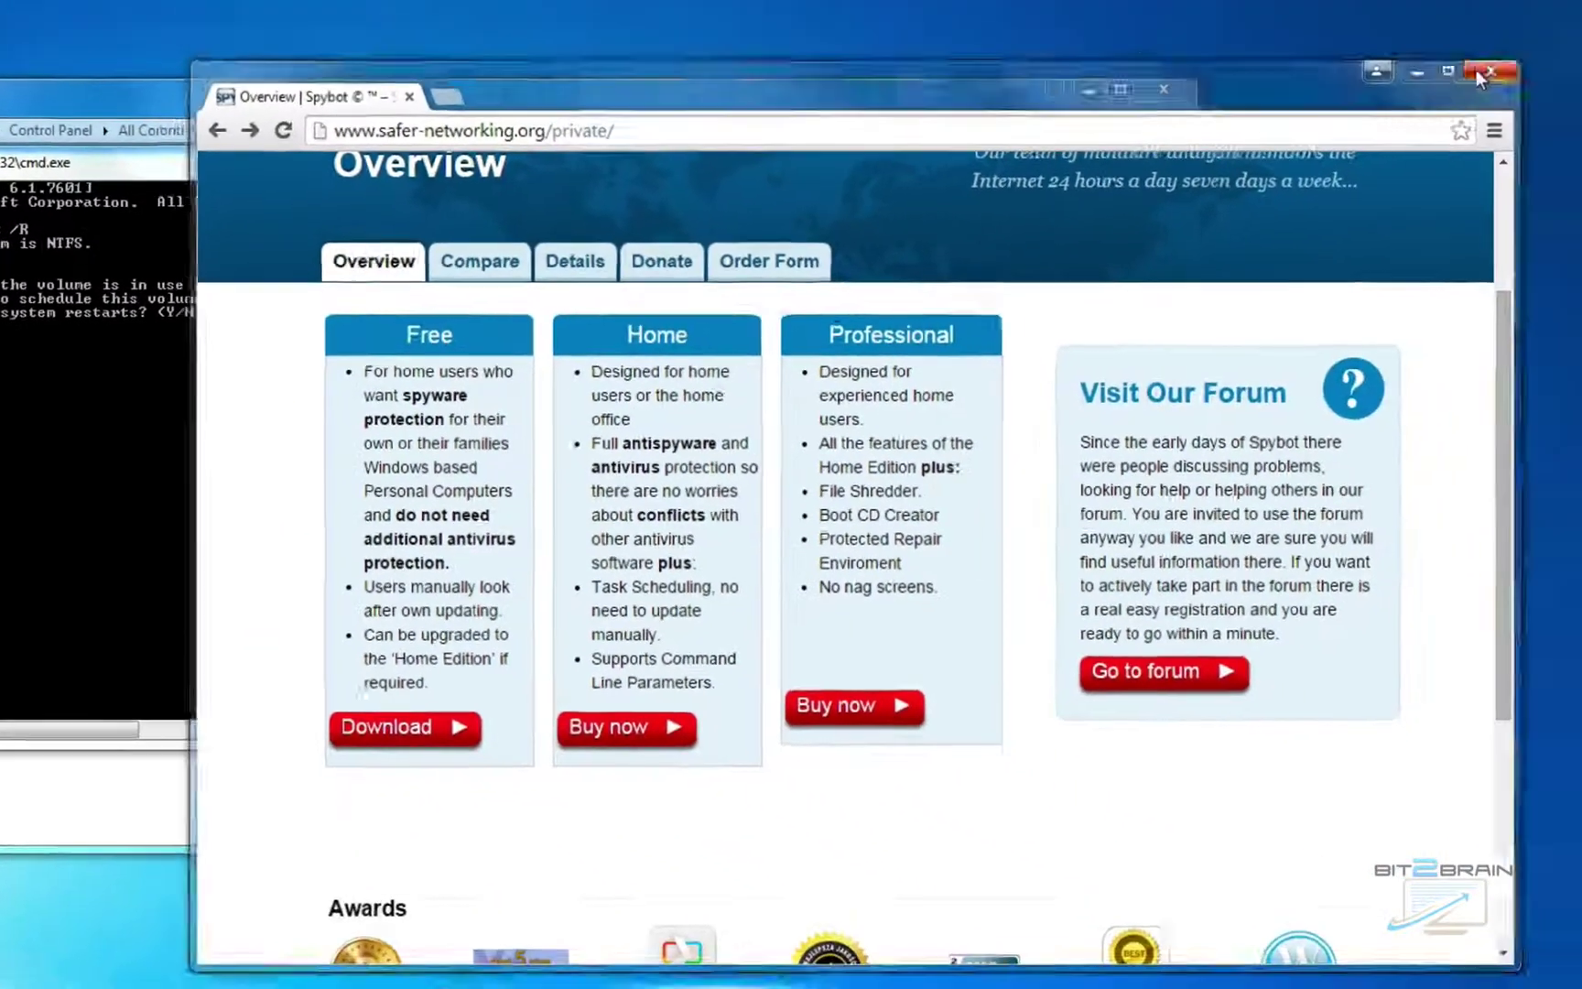
Close the web browser and answer n to scheduling the chkdsk volume check for the next restart.
left_click(1480, 71)
key("Return")
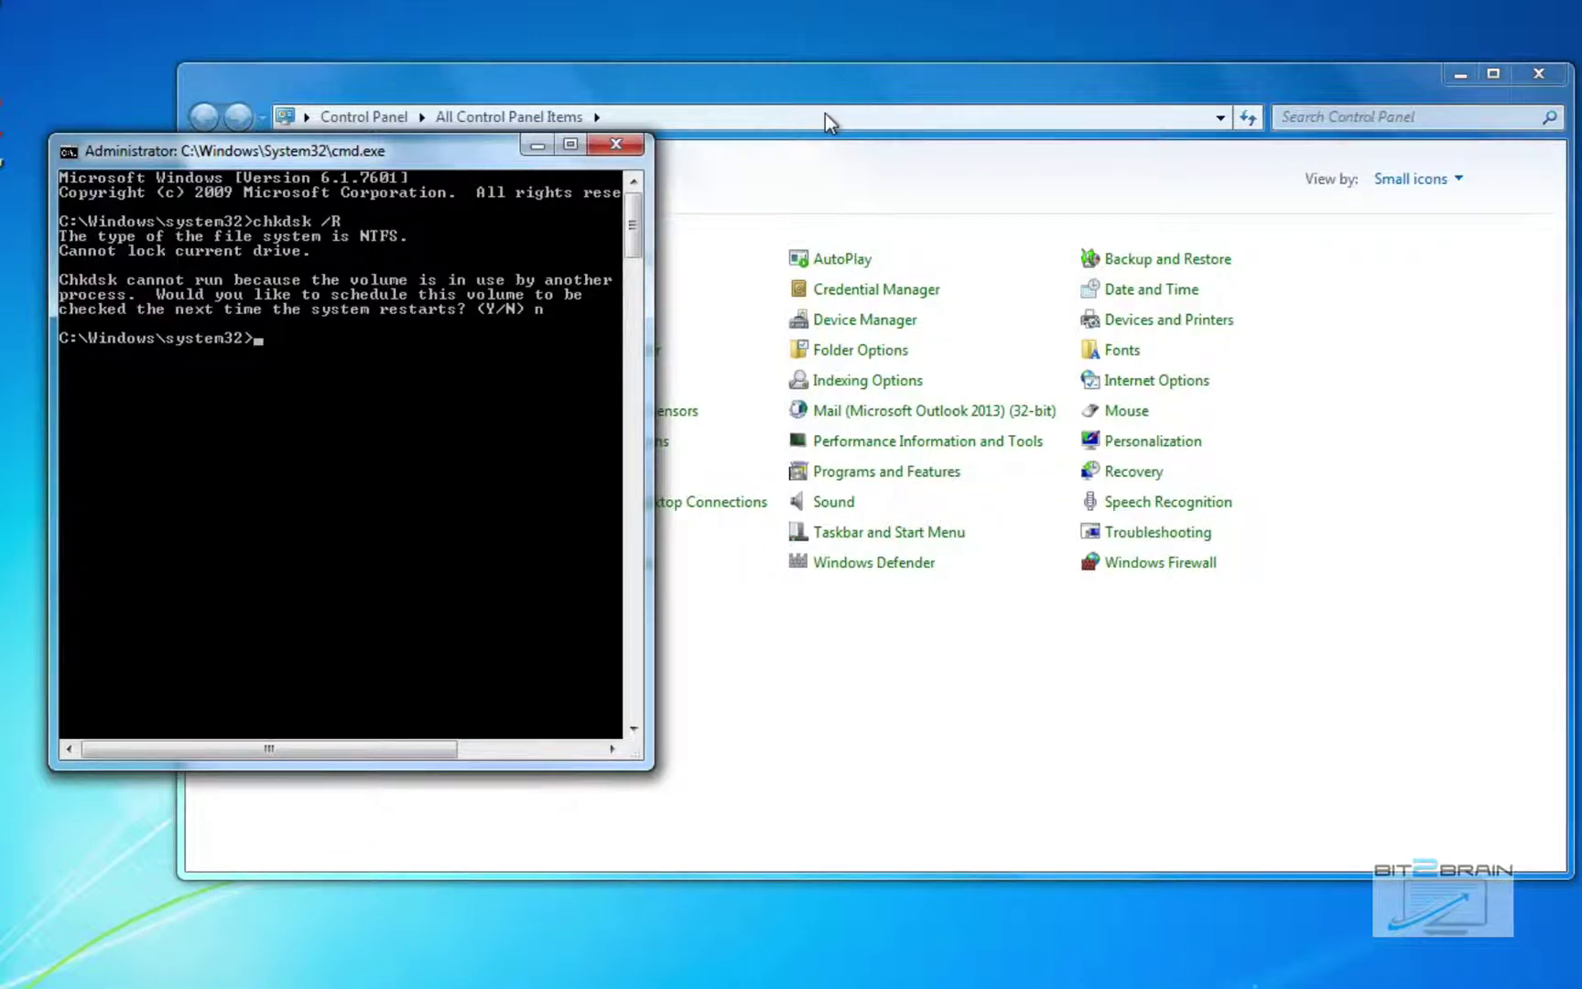
Launch CCleaner, analyze the system for removable files and run the cleaner, agreeing to permanent deletion.
double_click(3, 133)
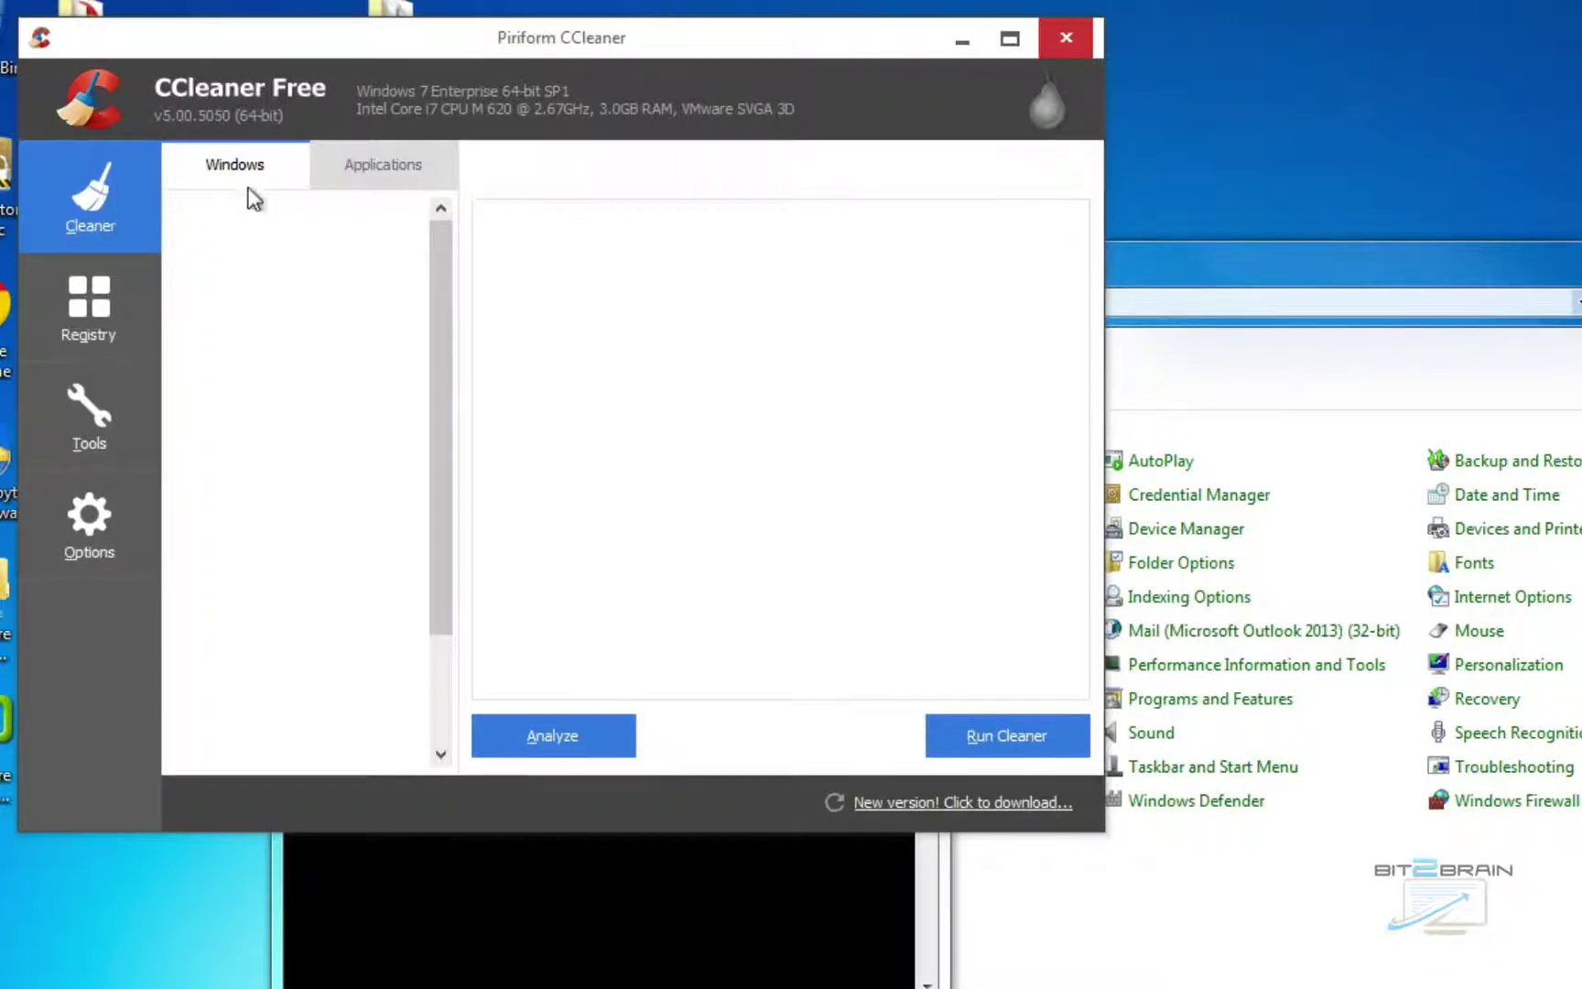
left_click(601, 728)
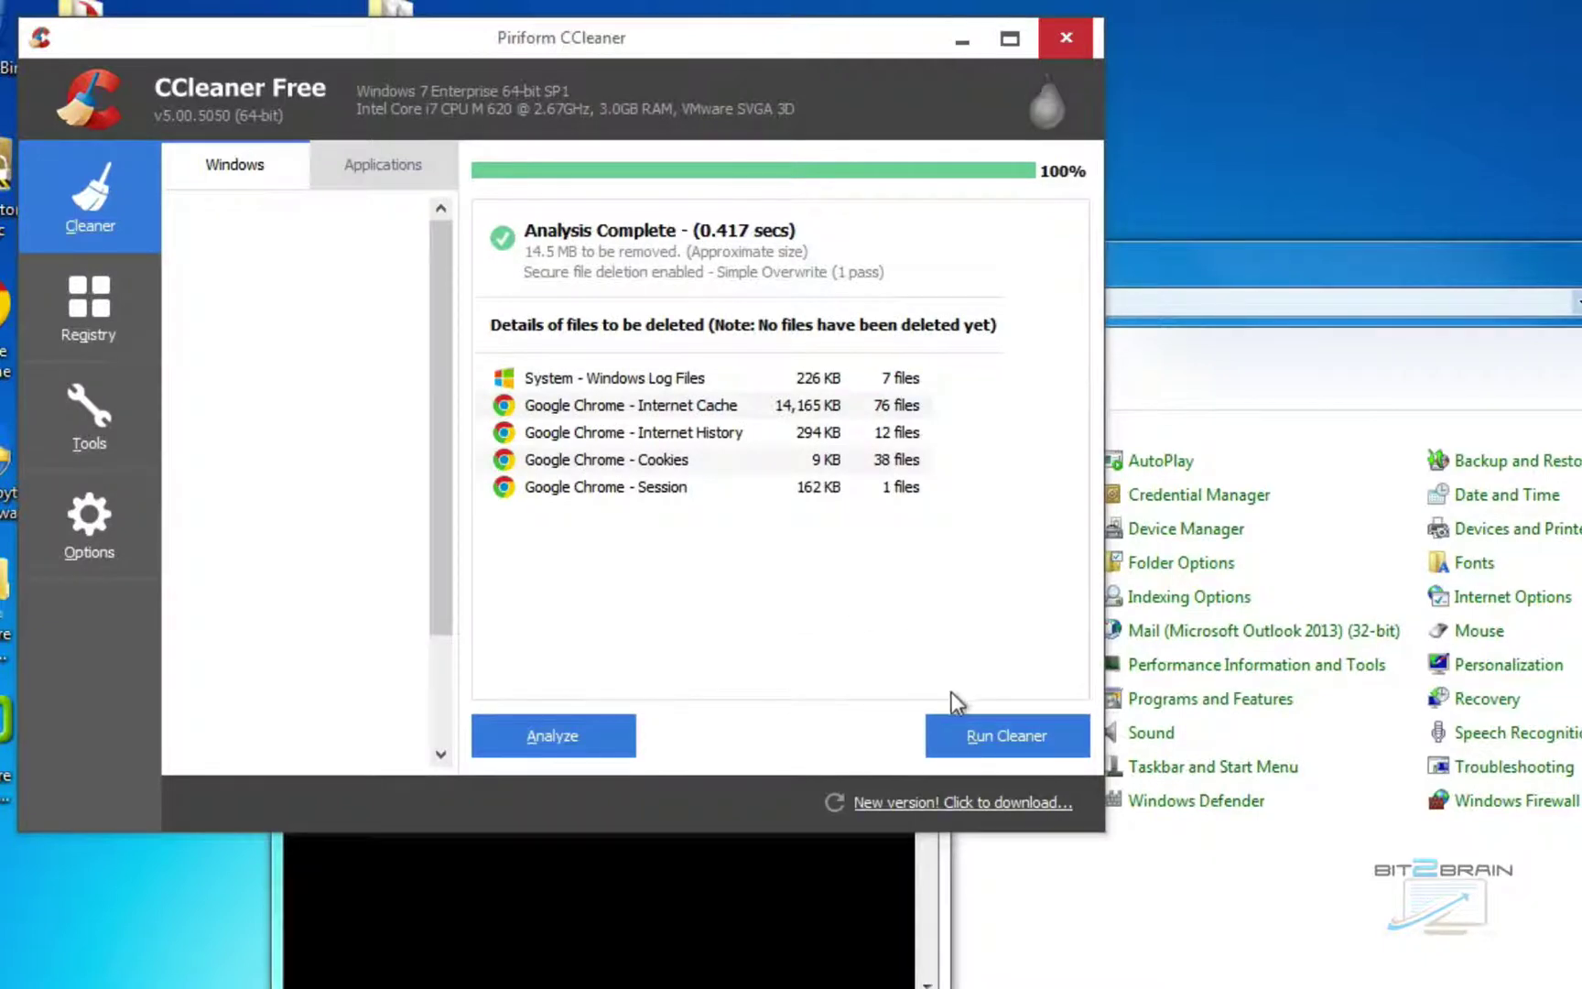
left_click(968, 721)
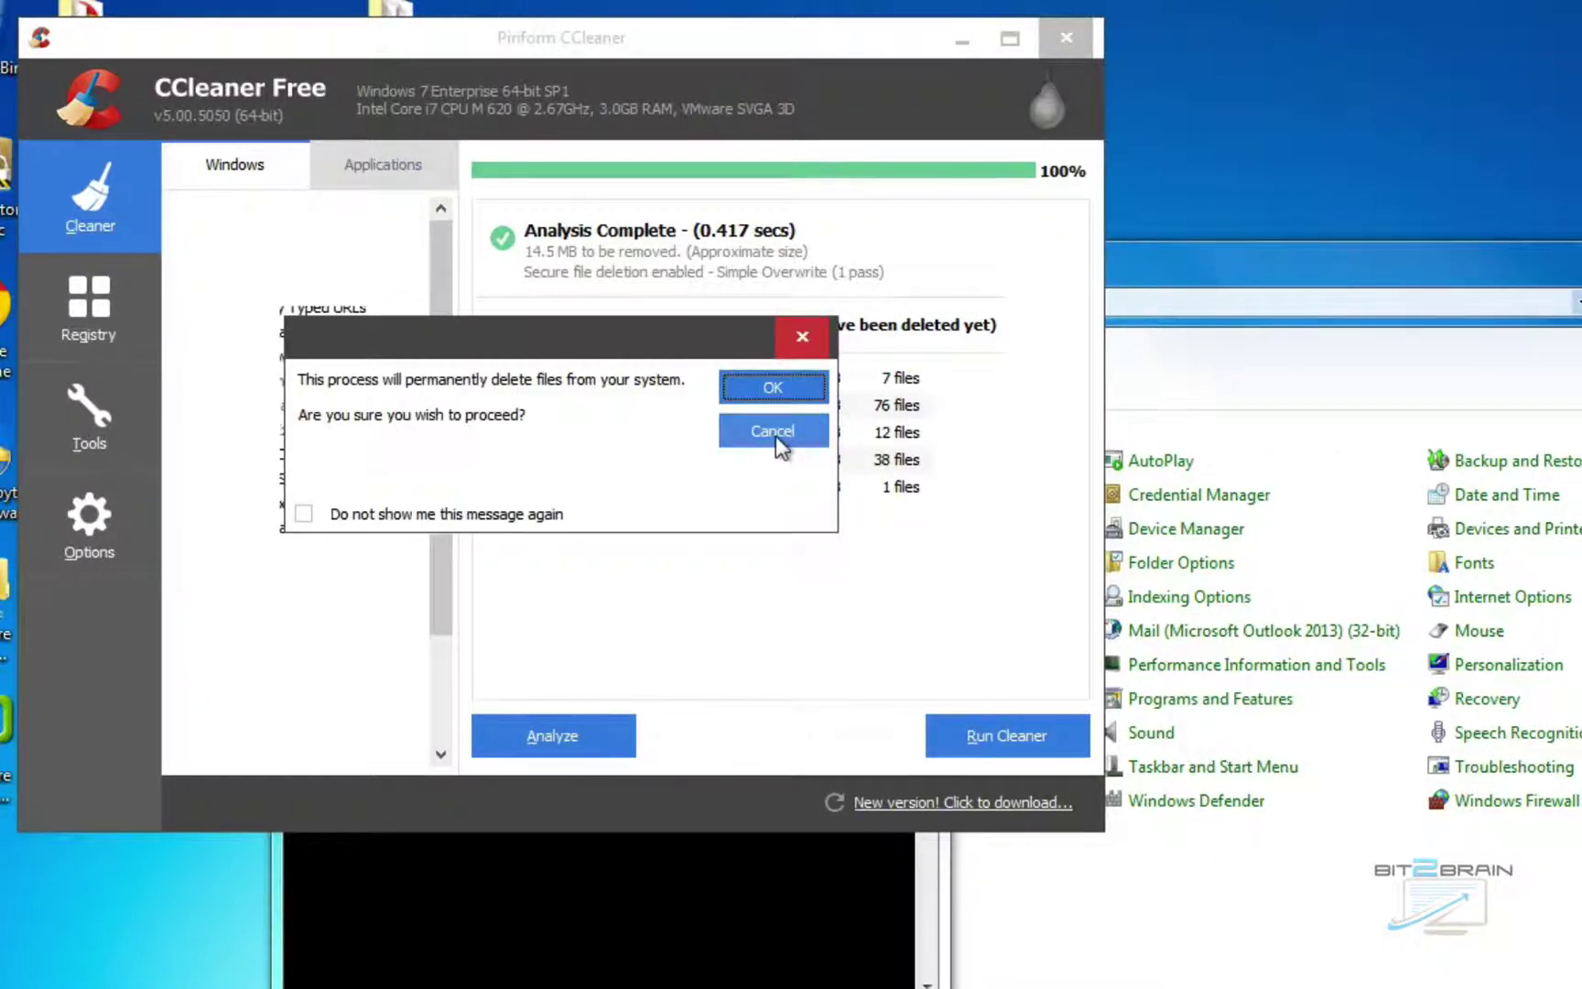
left_click(768, 382)
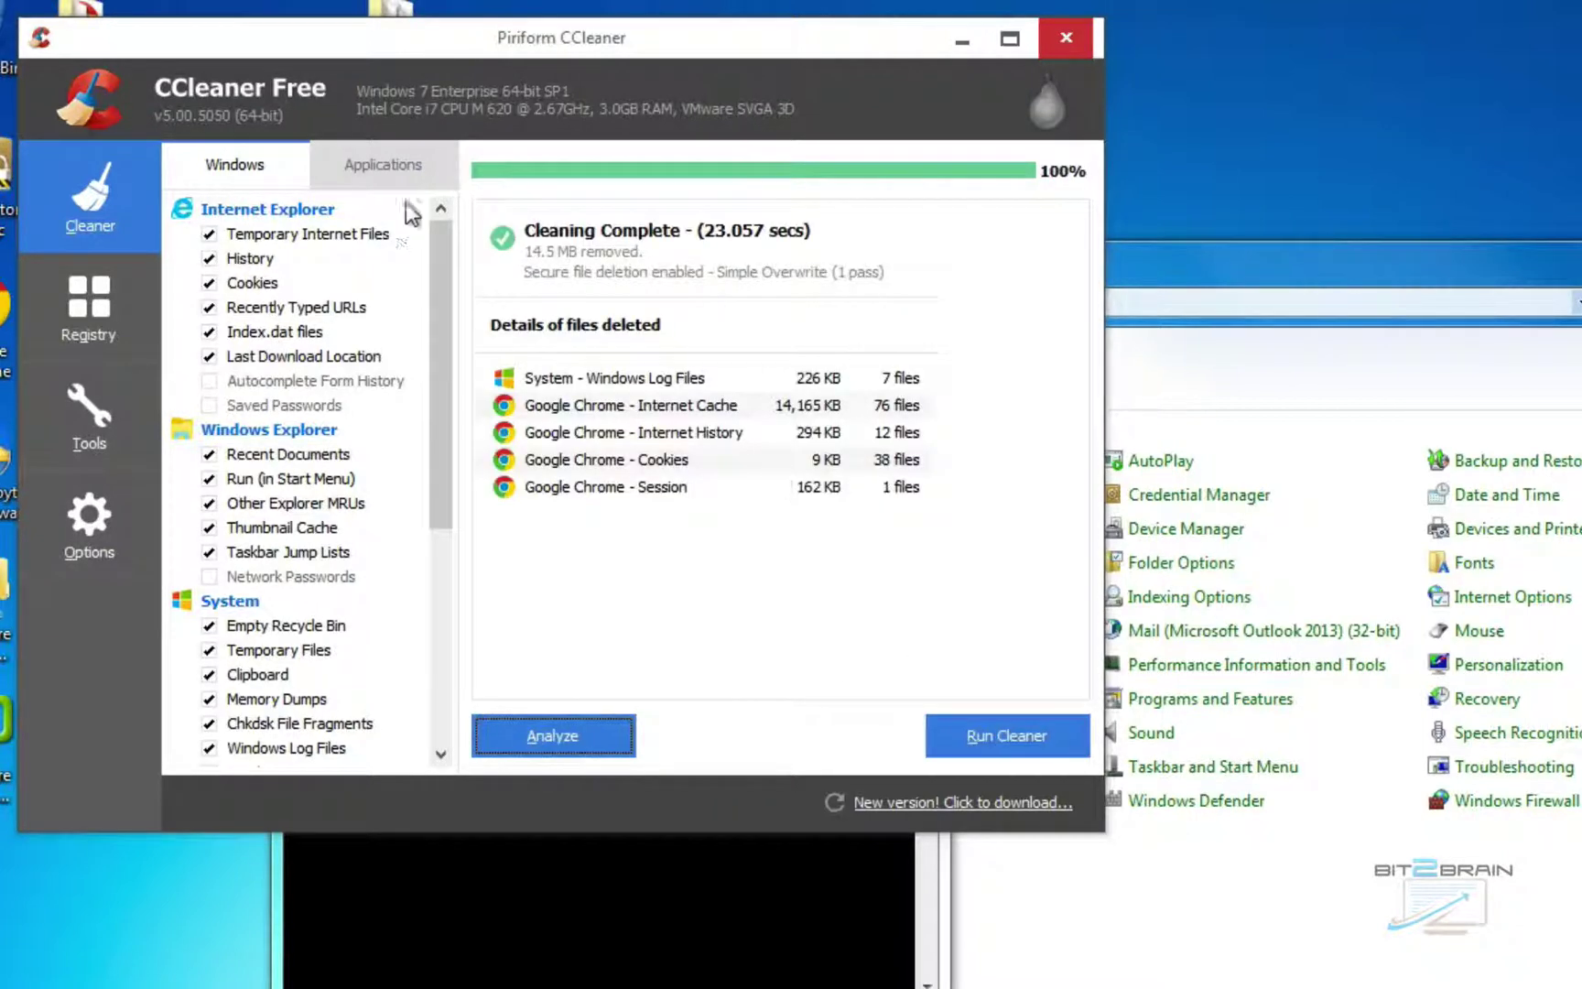
Display the cleaner's application items, analyze again and run the cleaner, agreeing to permanent deletion.
left_click(386, 174)
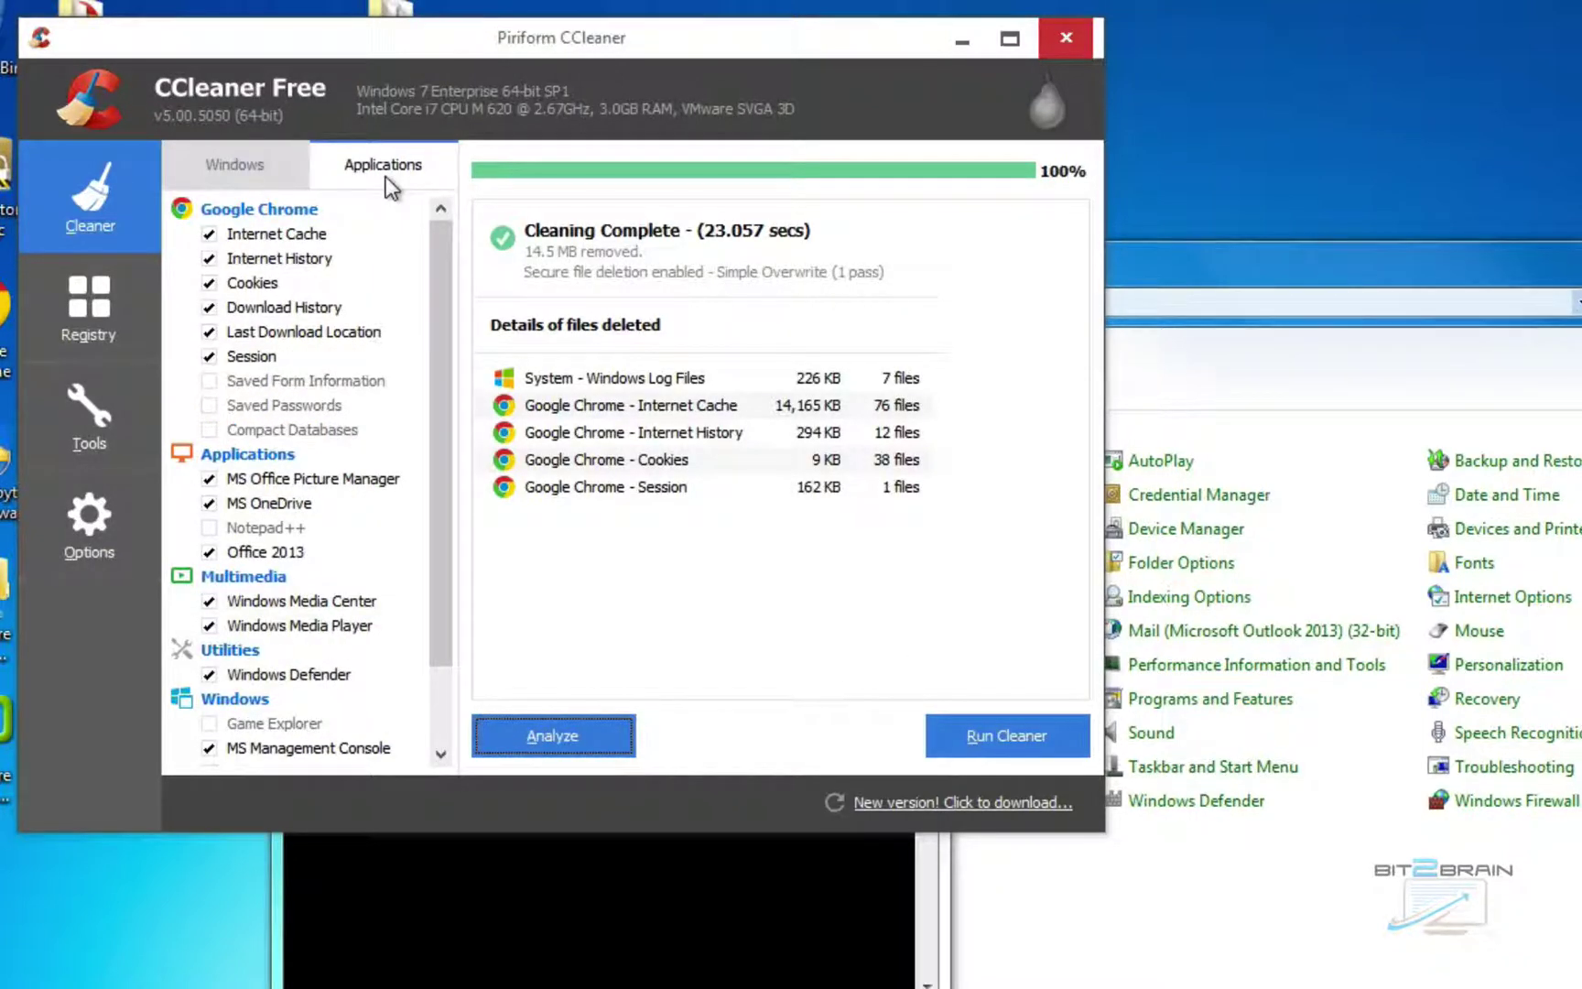
left_click(625, 742)
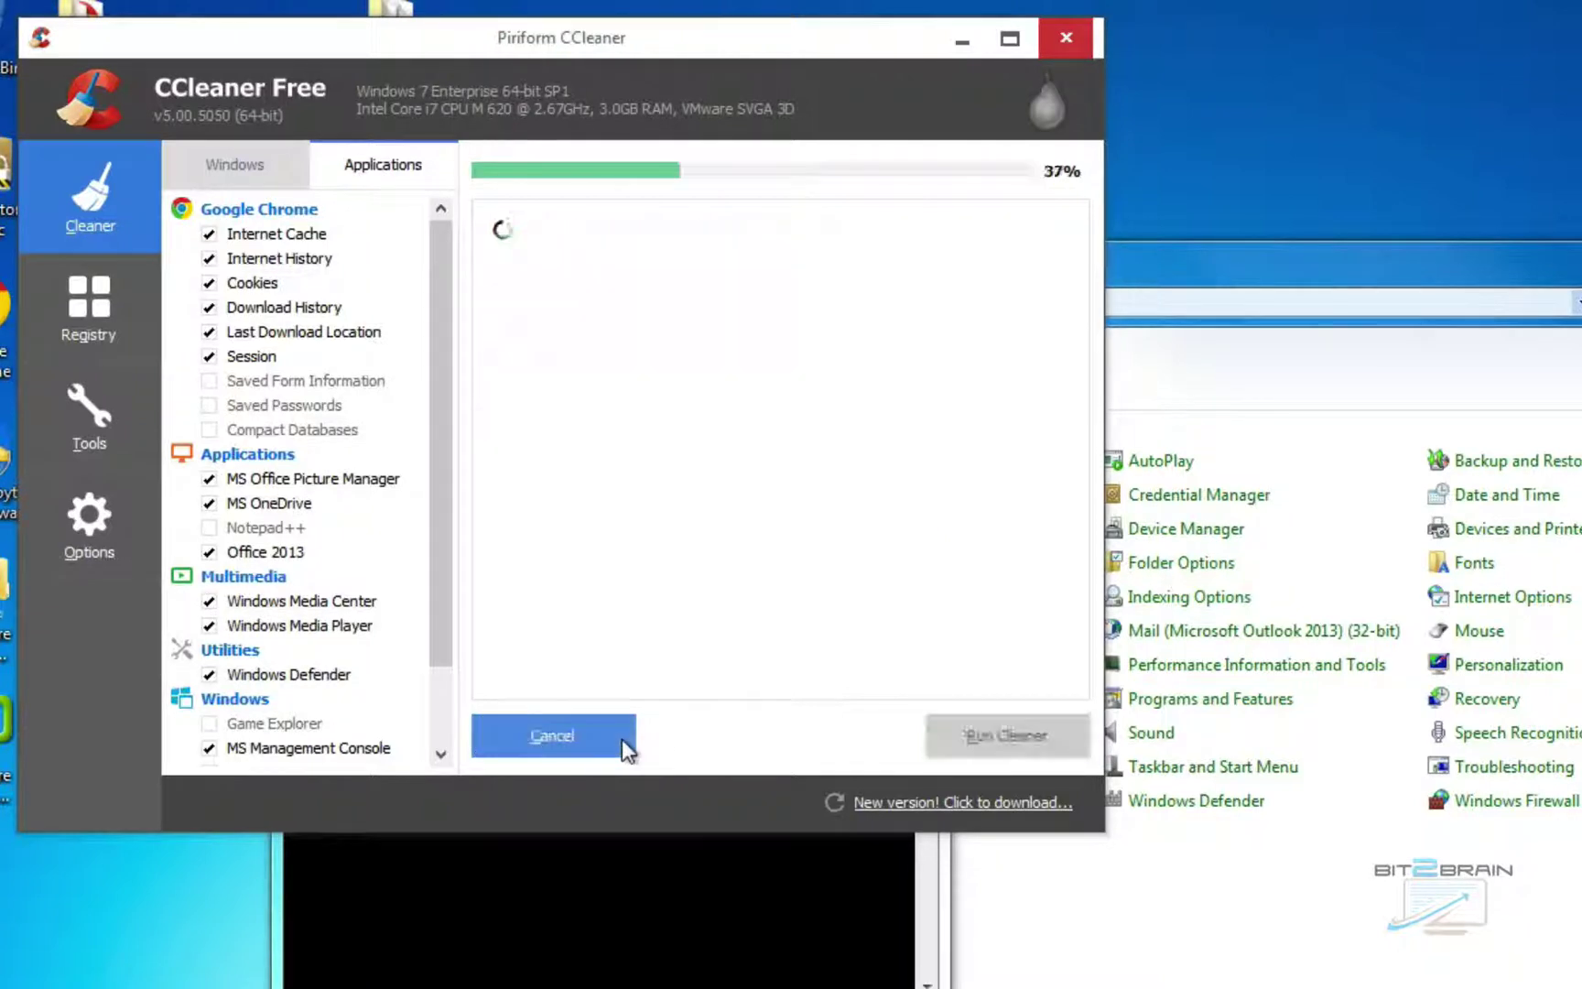
left_click(965, 733)
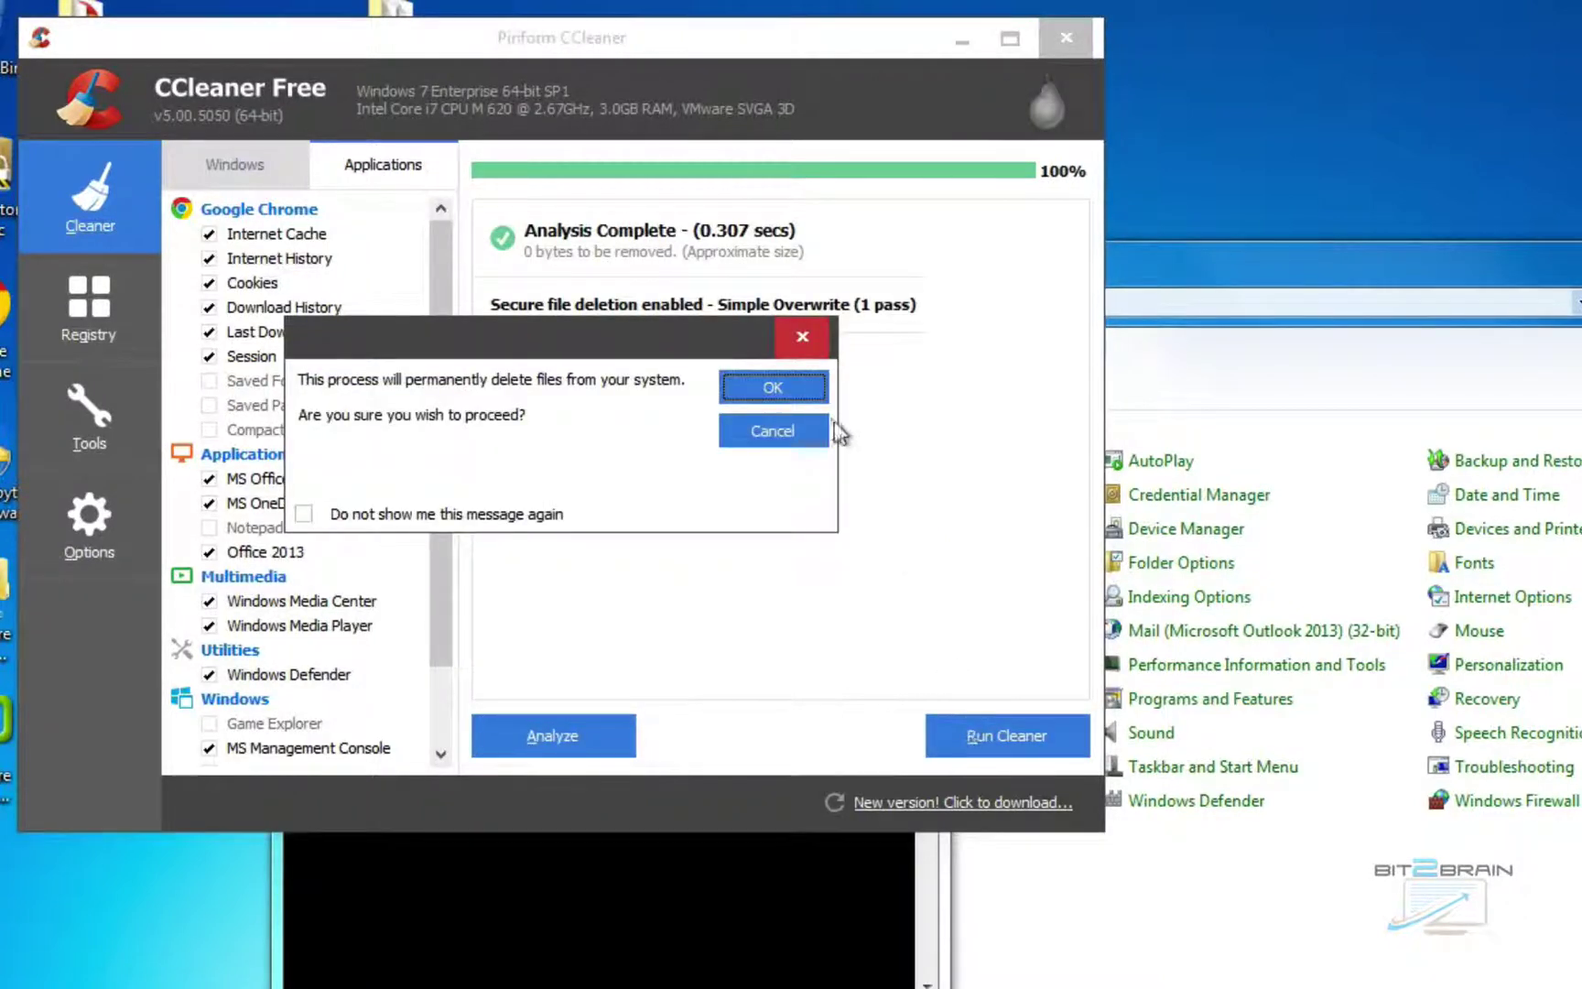
left_click(802, 401)
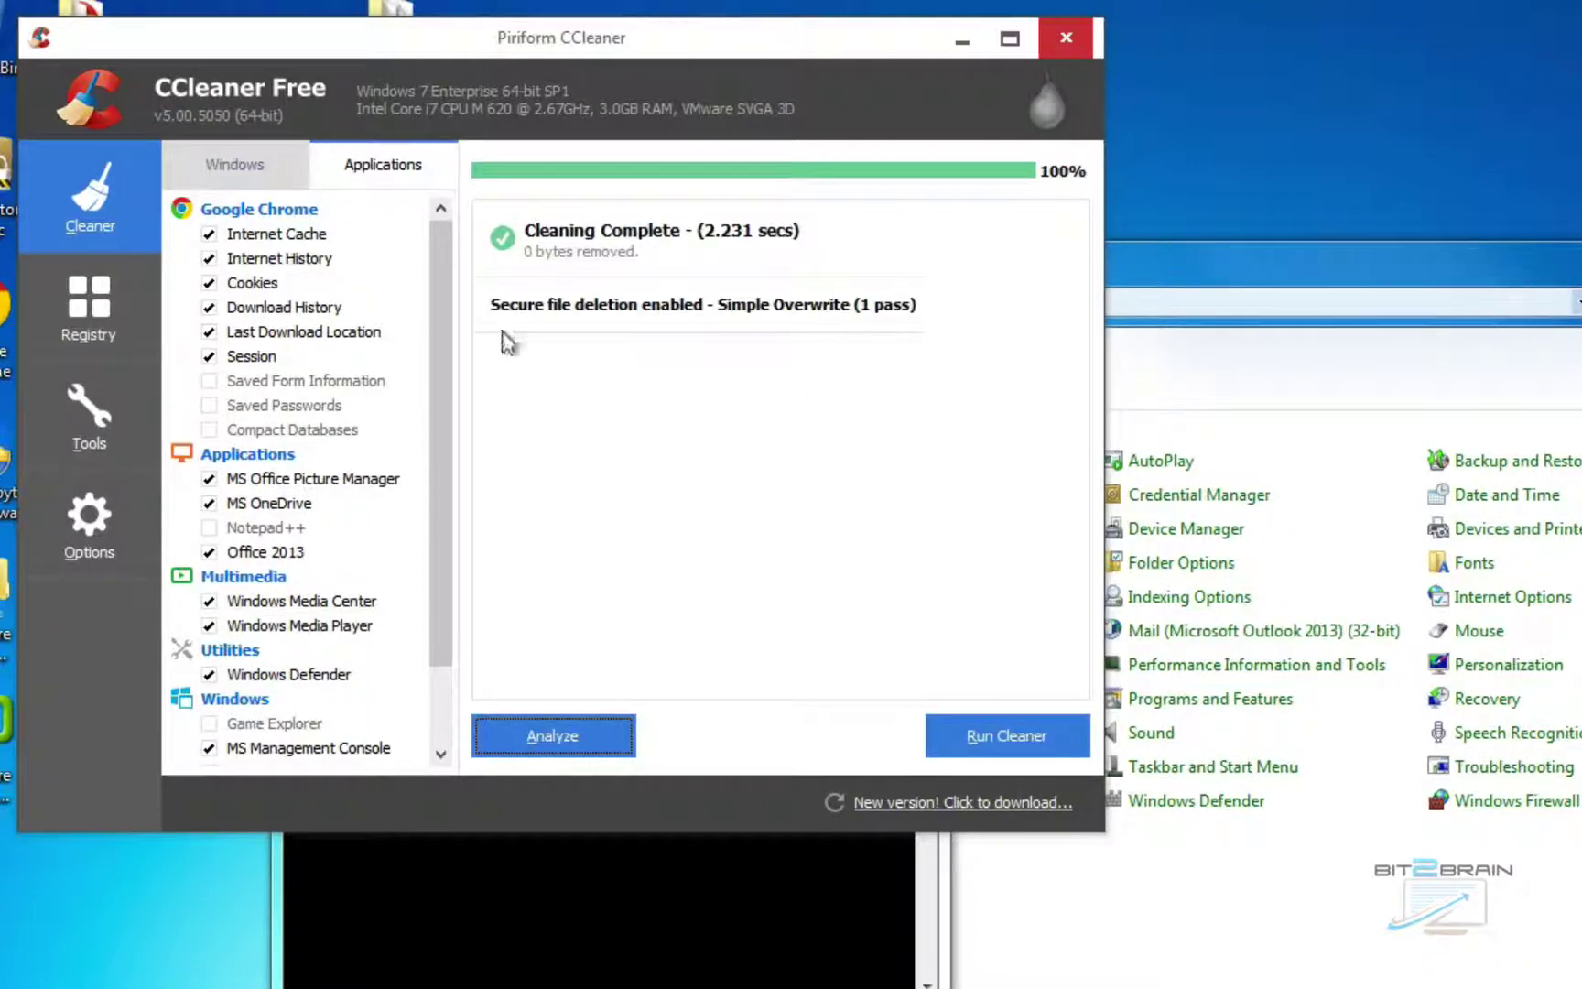
Scan the registry for issues in CCleaner with all Registry Cleaner categories included.
left_click(104, 306)
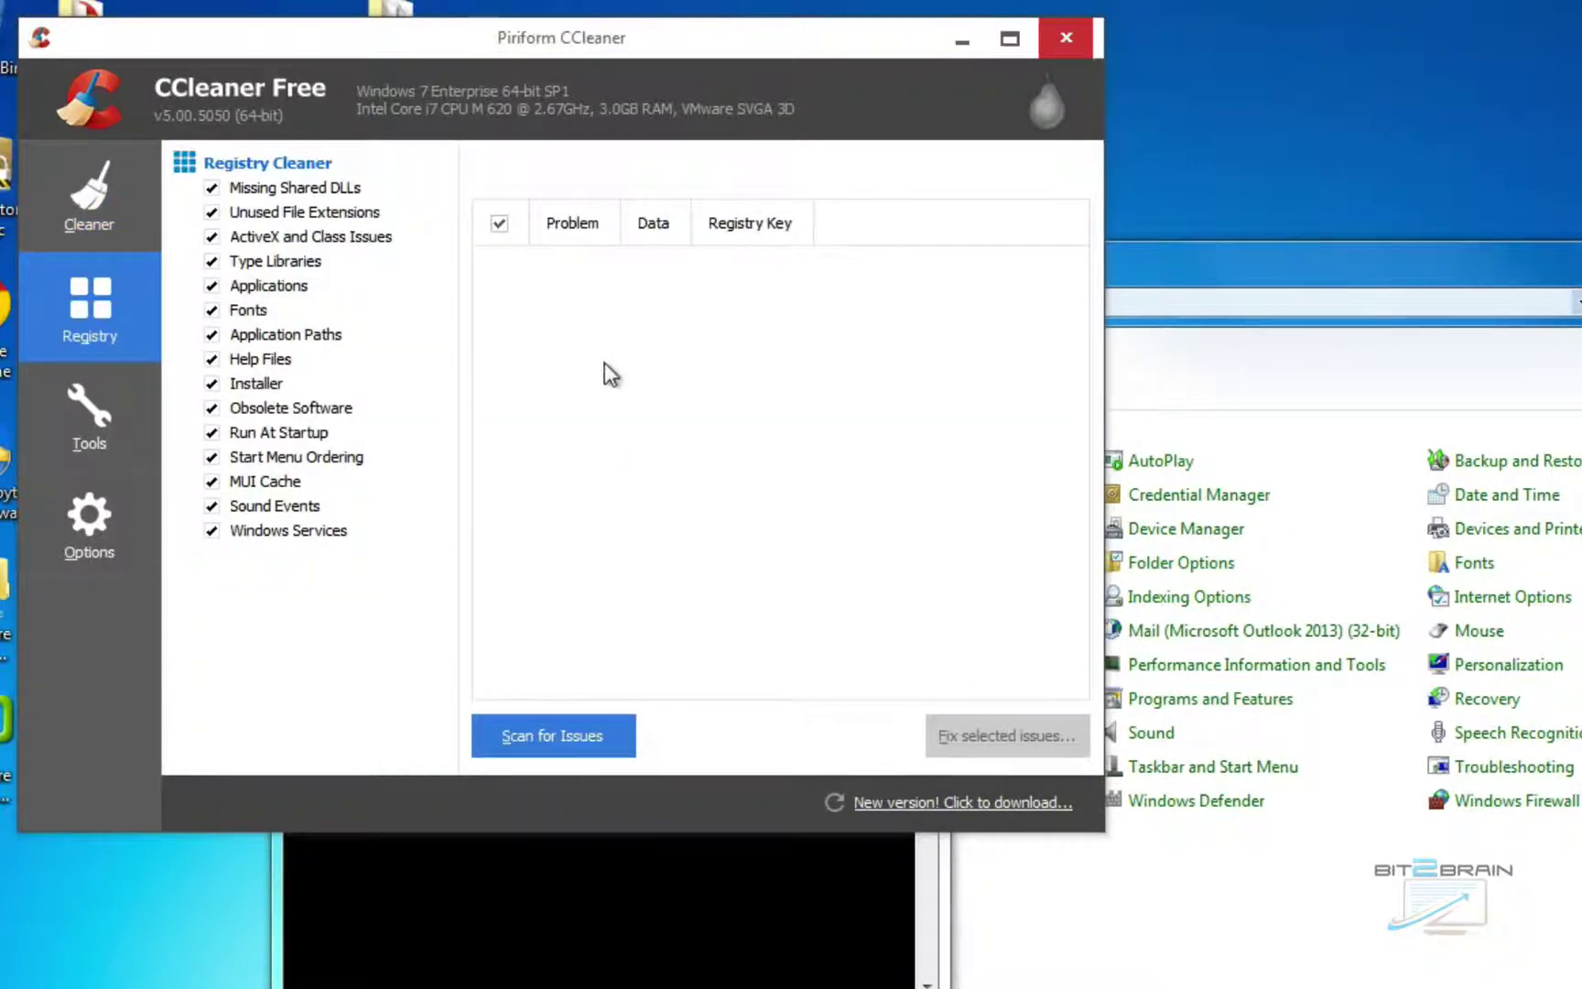
left_click(575, 732)
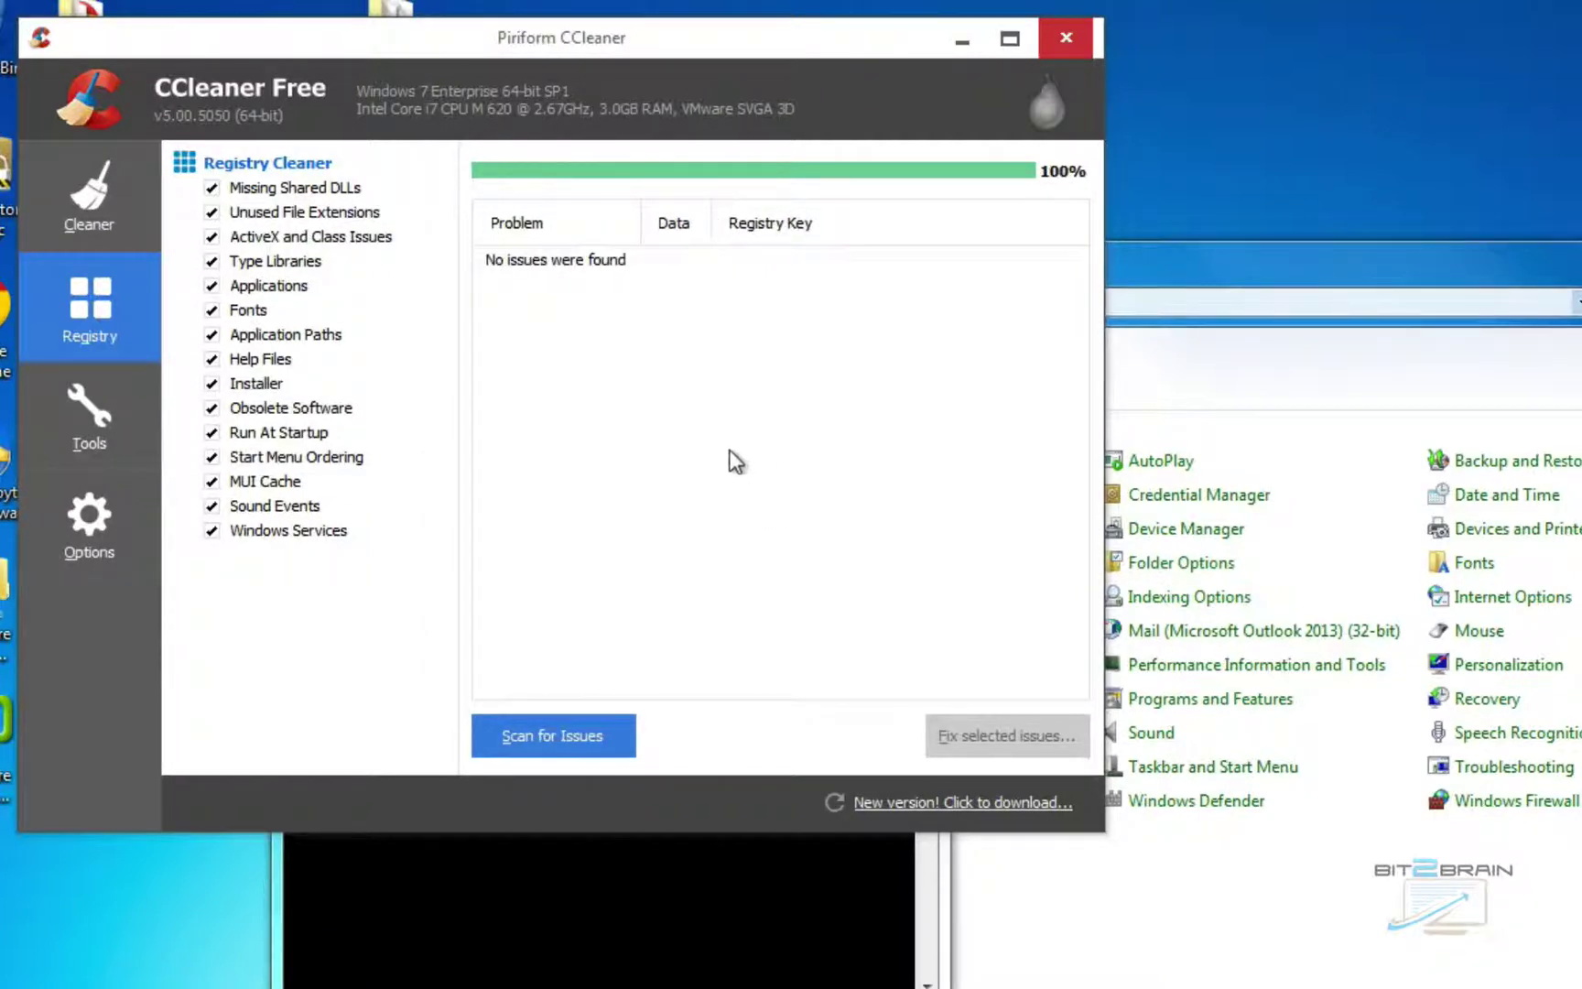
Review CCleaner's list of removable programs and its list of Windows startup programs.
left_click(103, 392)
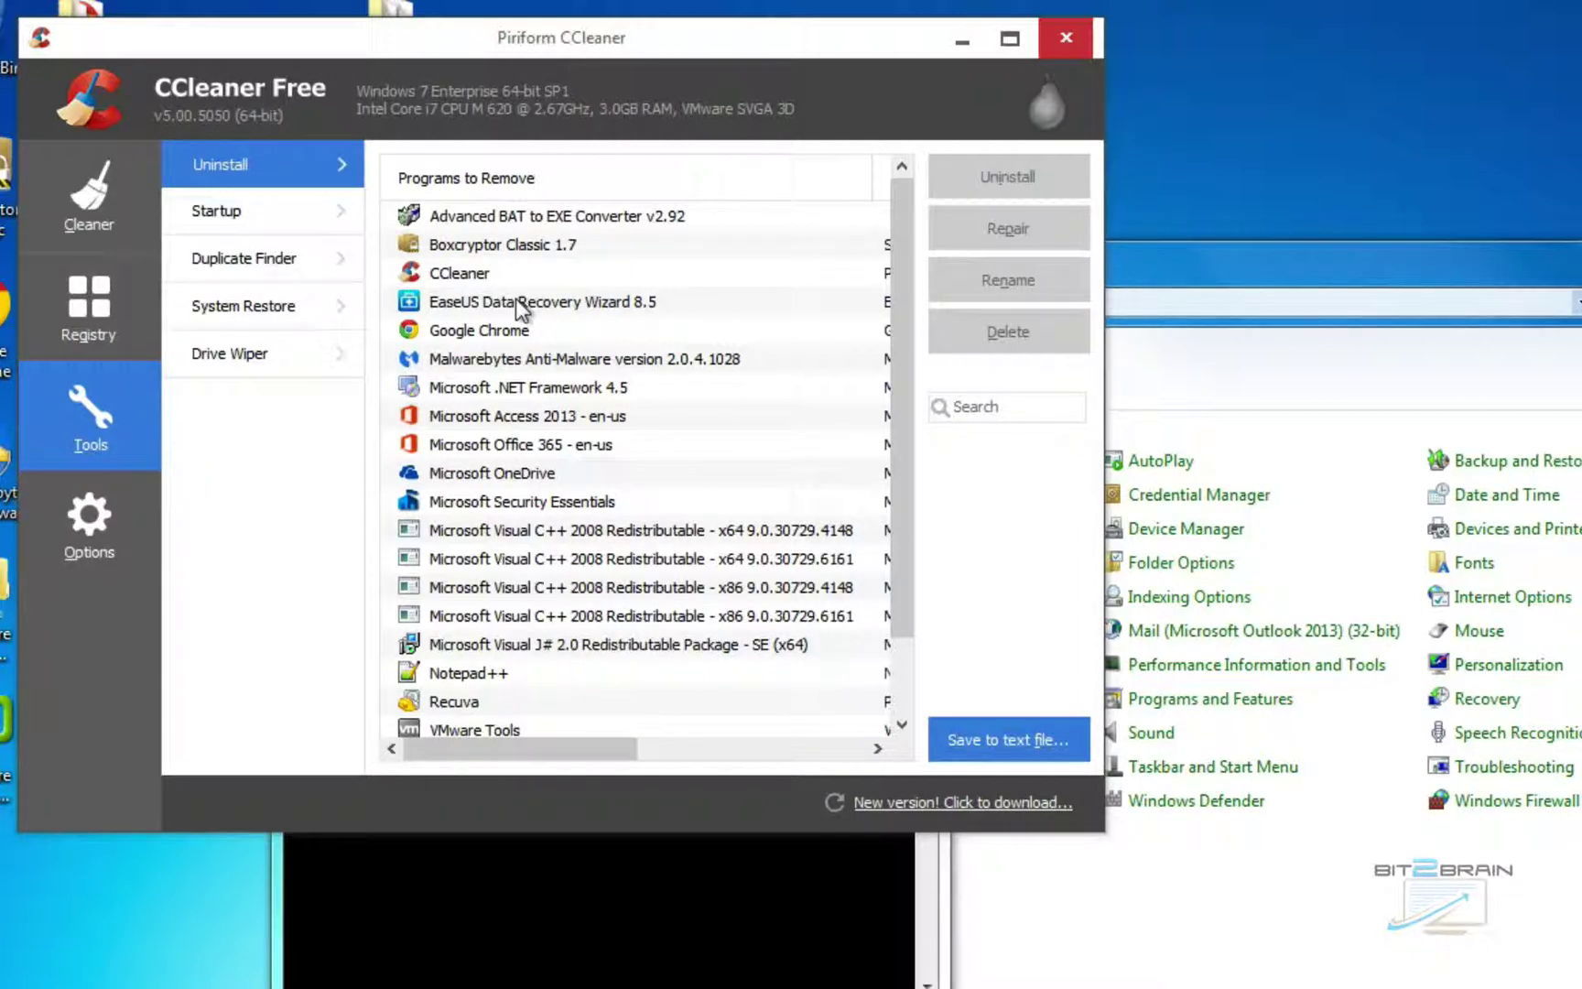
left_click(275, 208)
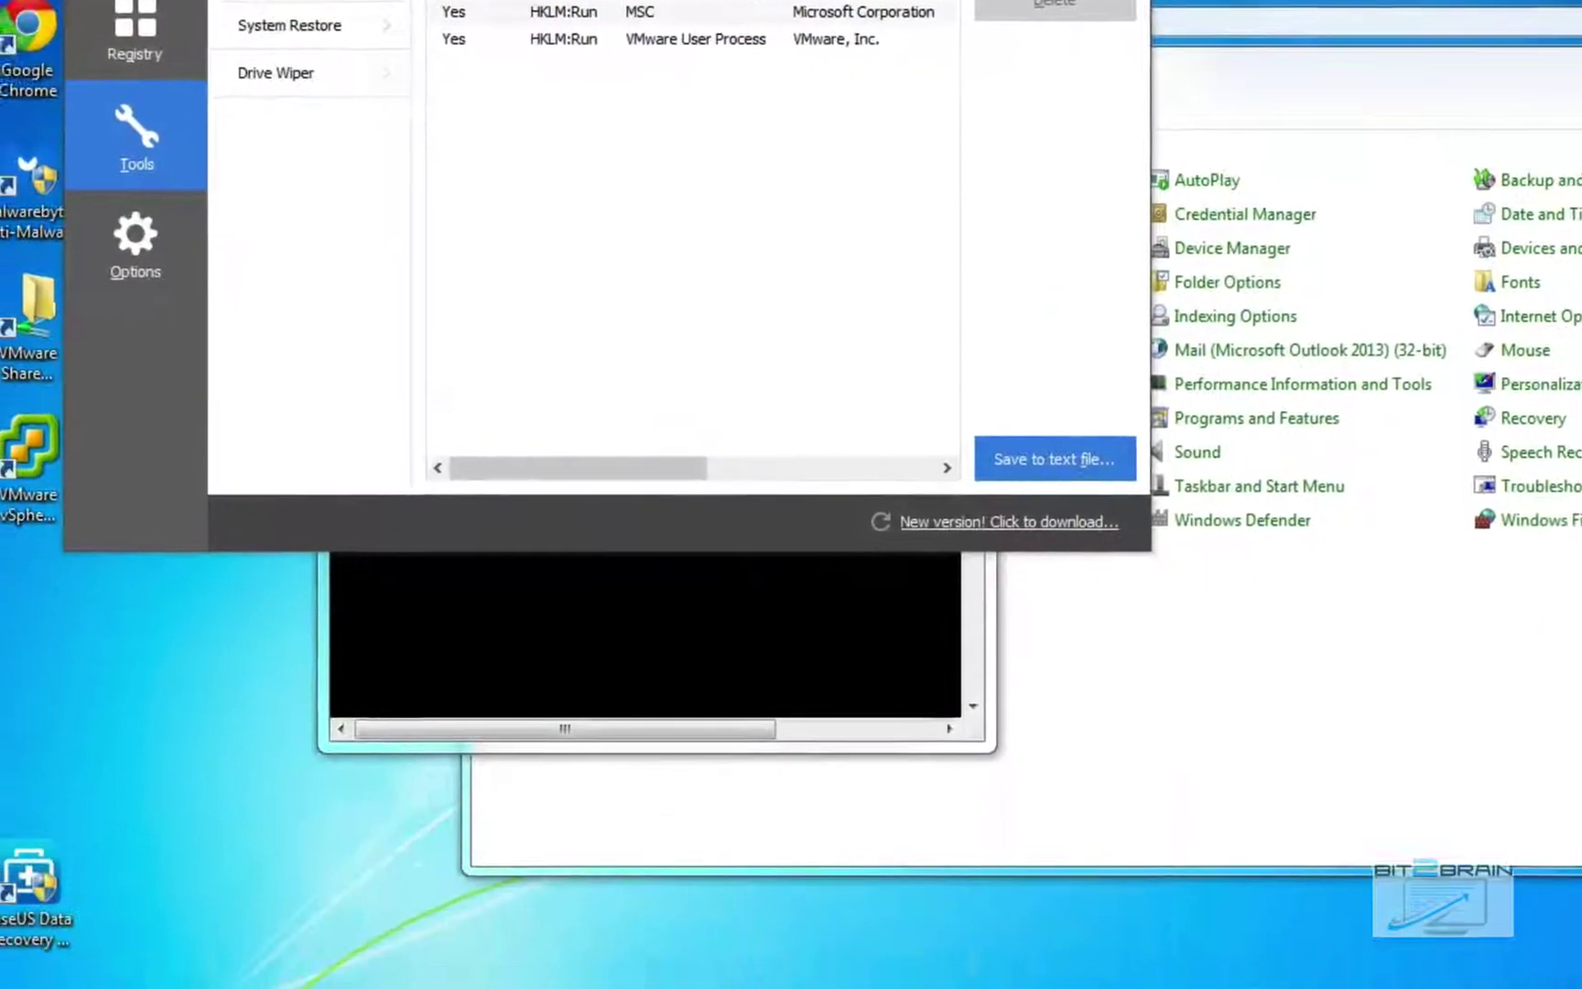
Run msconfig, choose Selective startup in System Configuration and display its startup items.
left_click(46, 937)
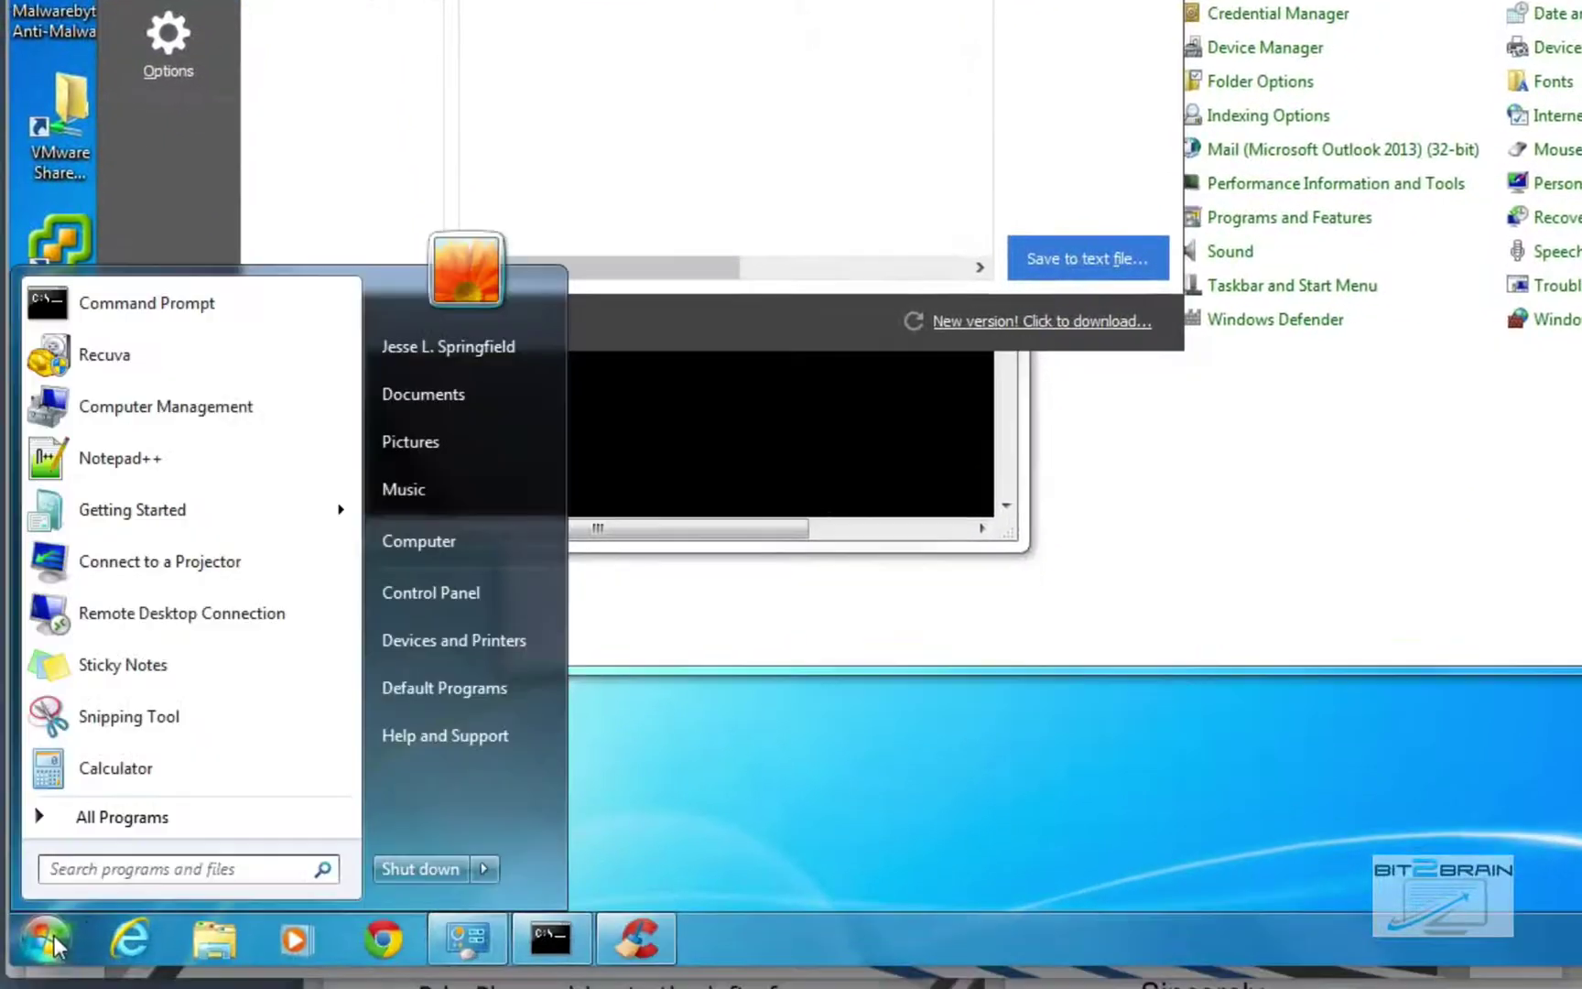
type("msconfi")
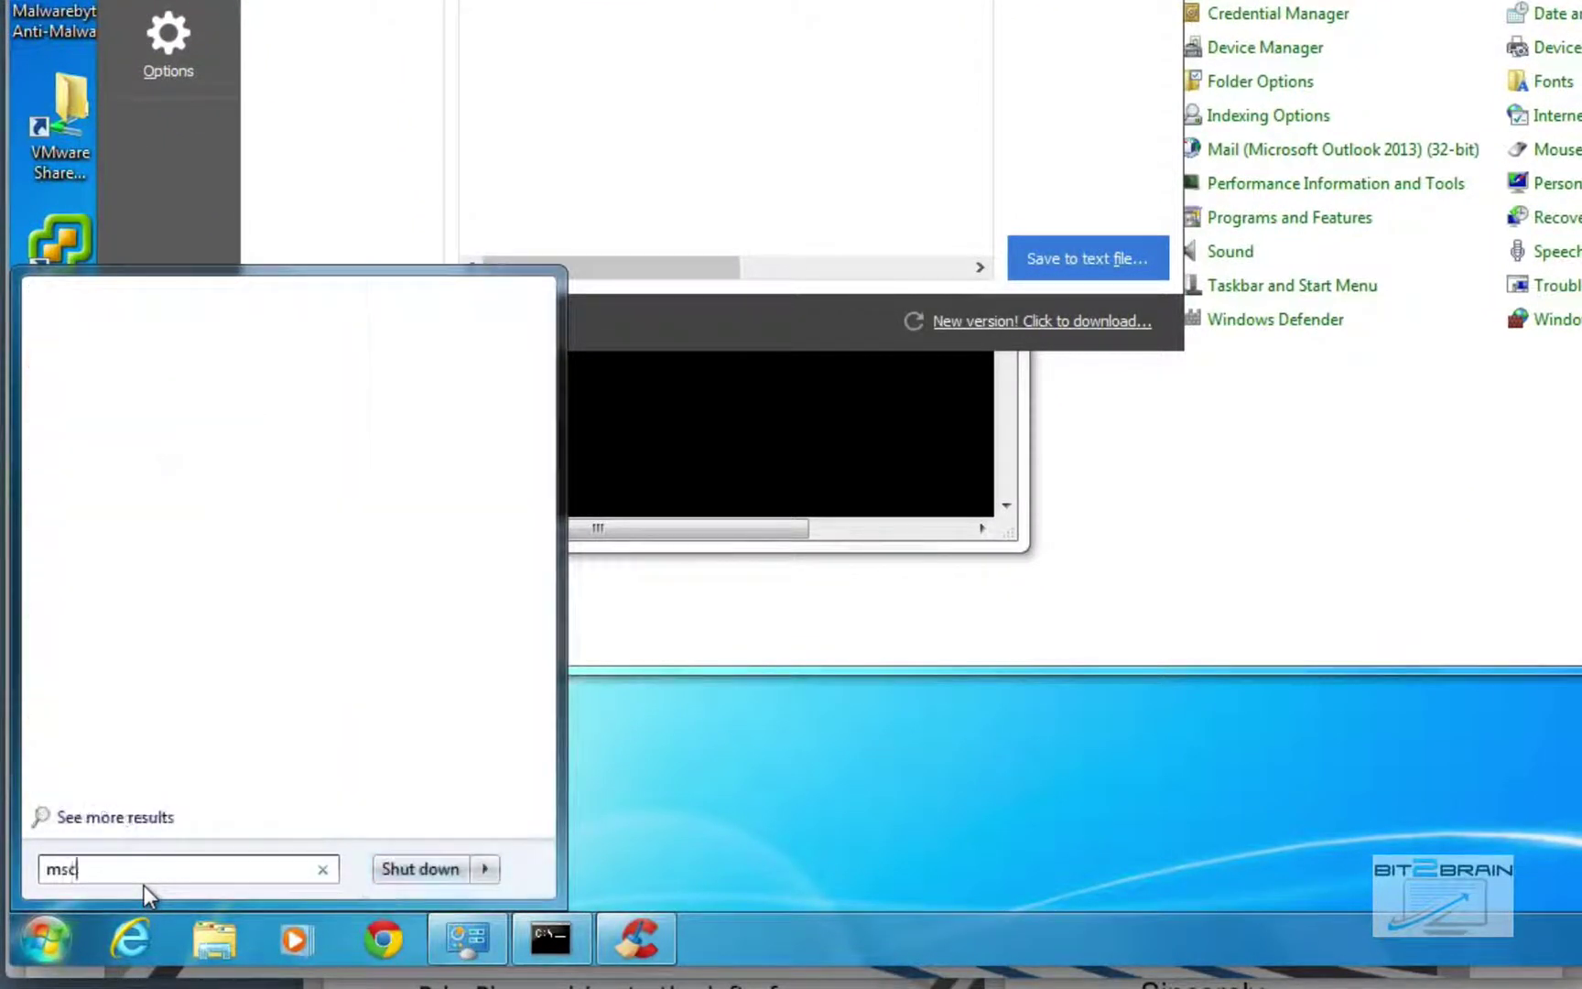
type("g")
key("Return")
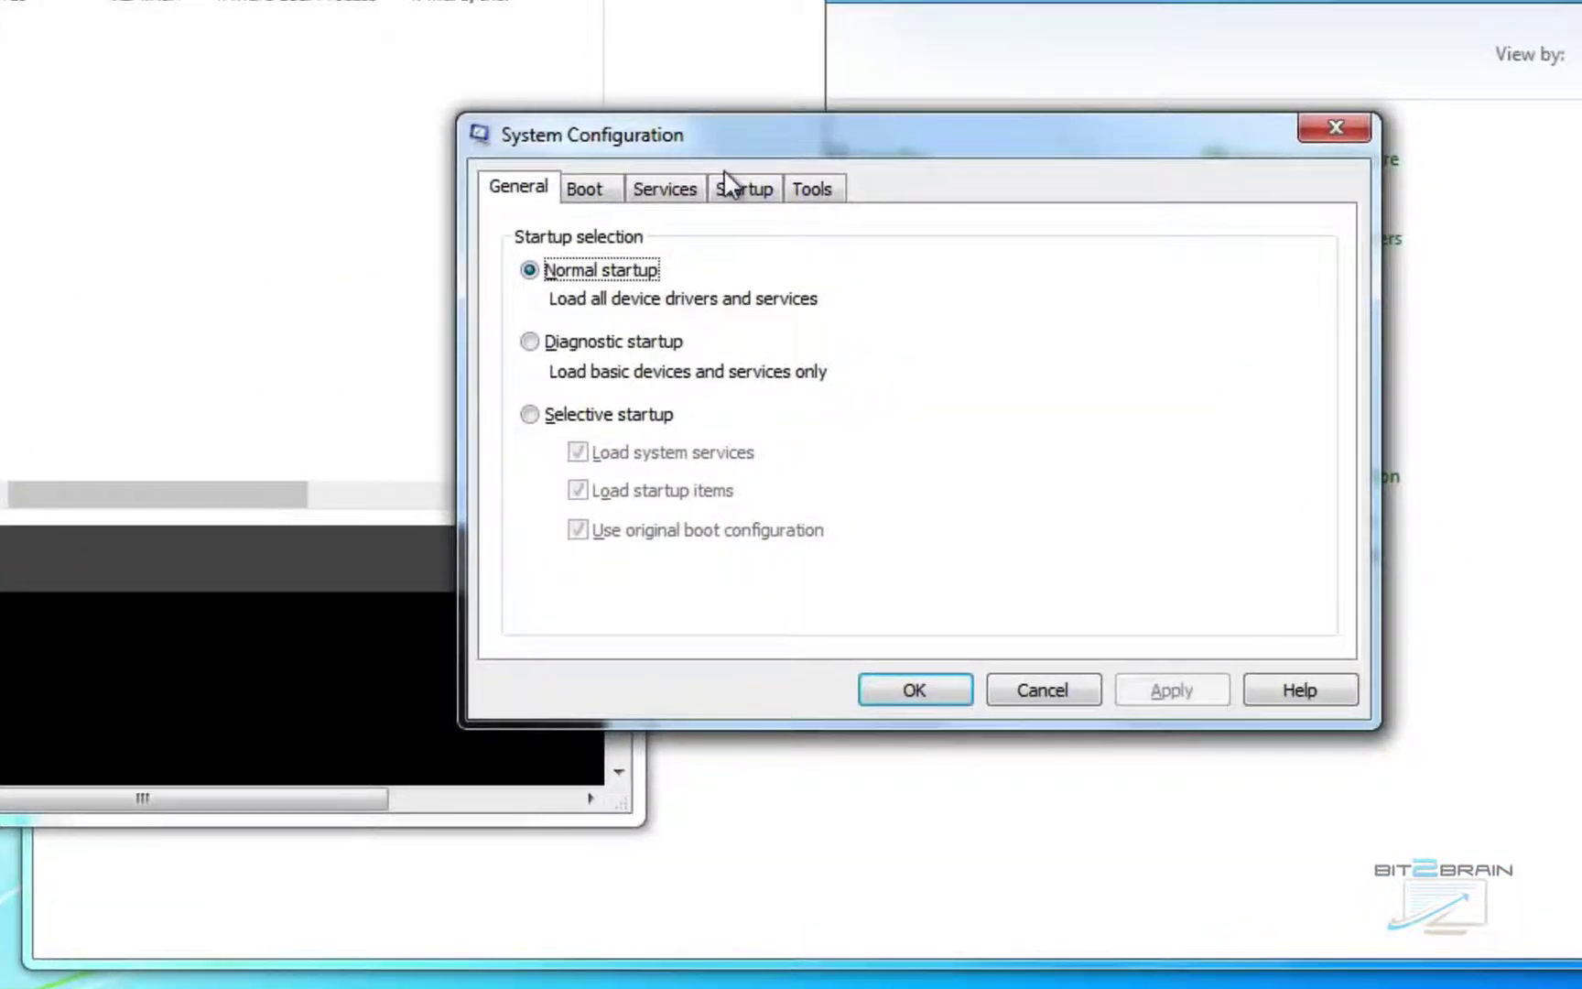
left_click(531, 414)
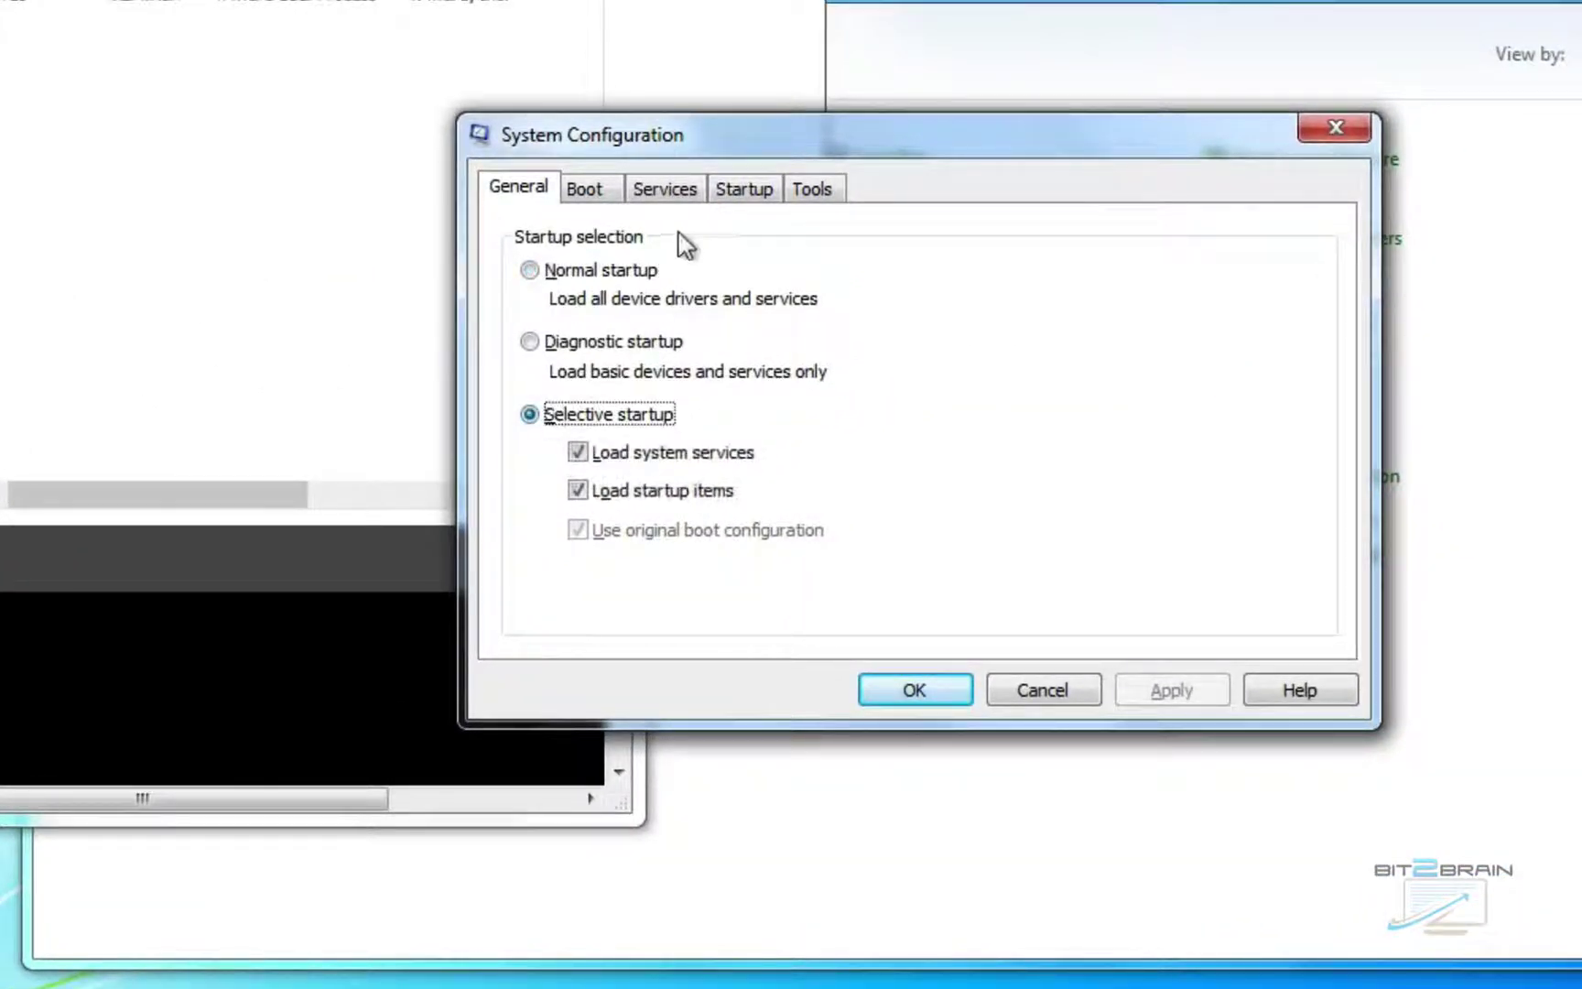
left_click(742, 190)
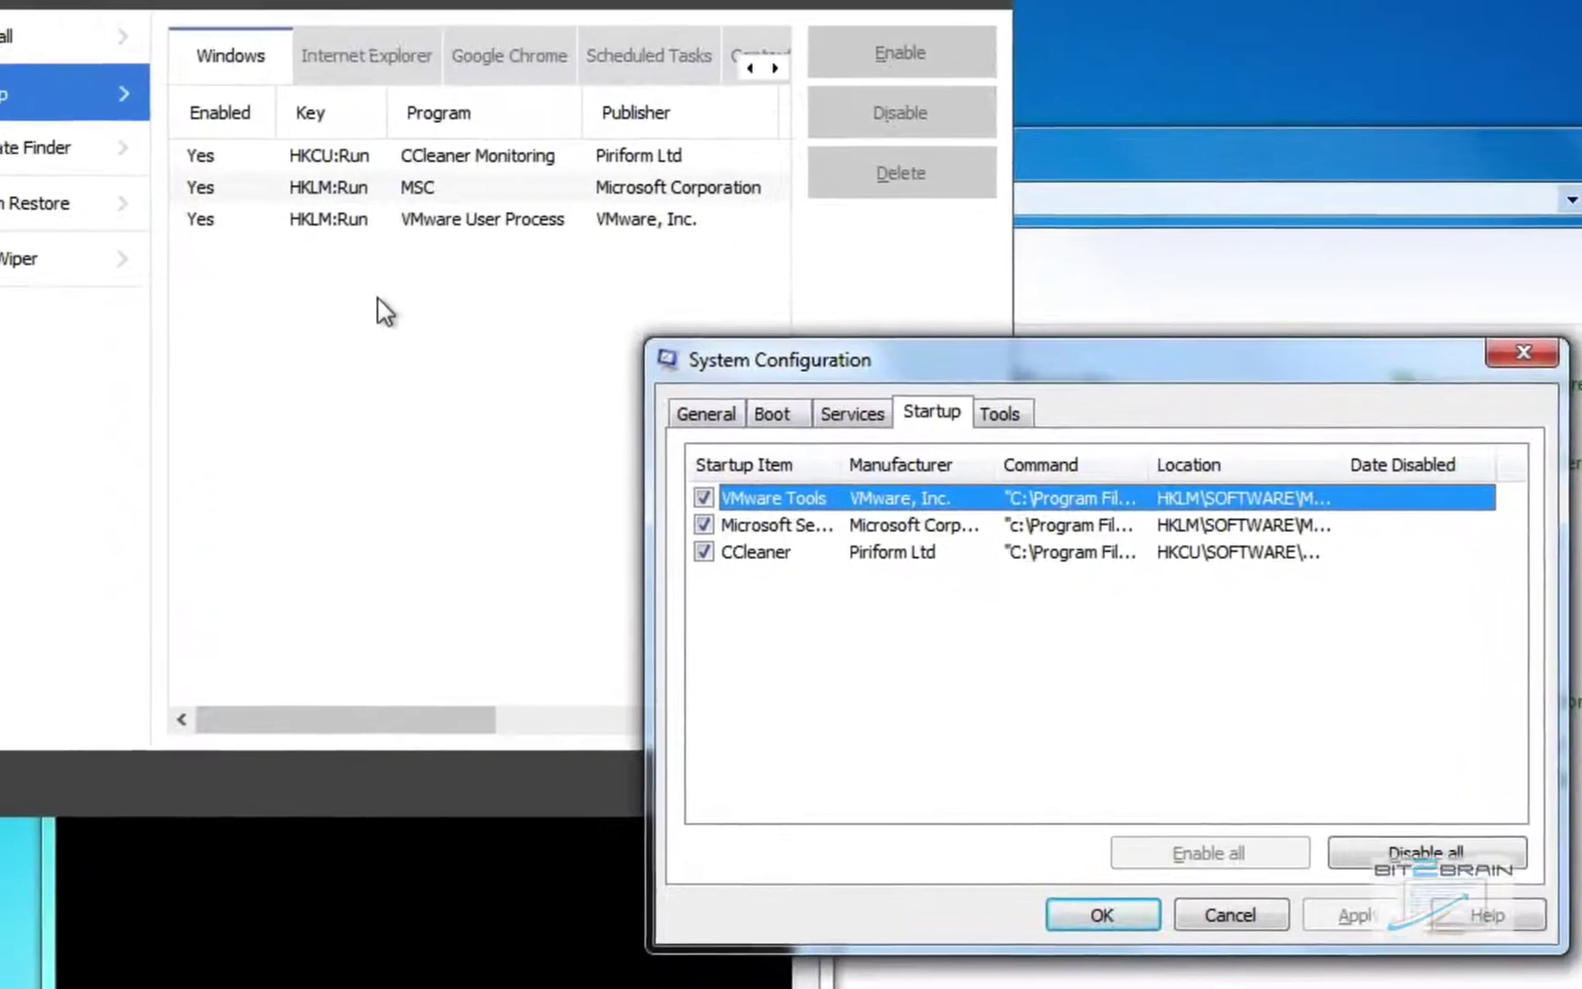
Compare CCleaner's Windows startup list with the System Configuration startup items, and accept the System Configuration settings.
left_click(385, 311)
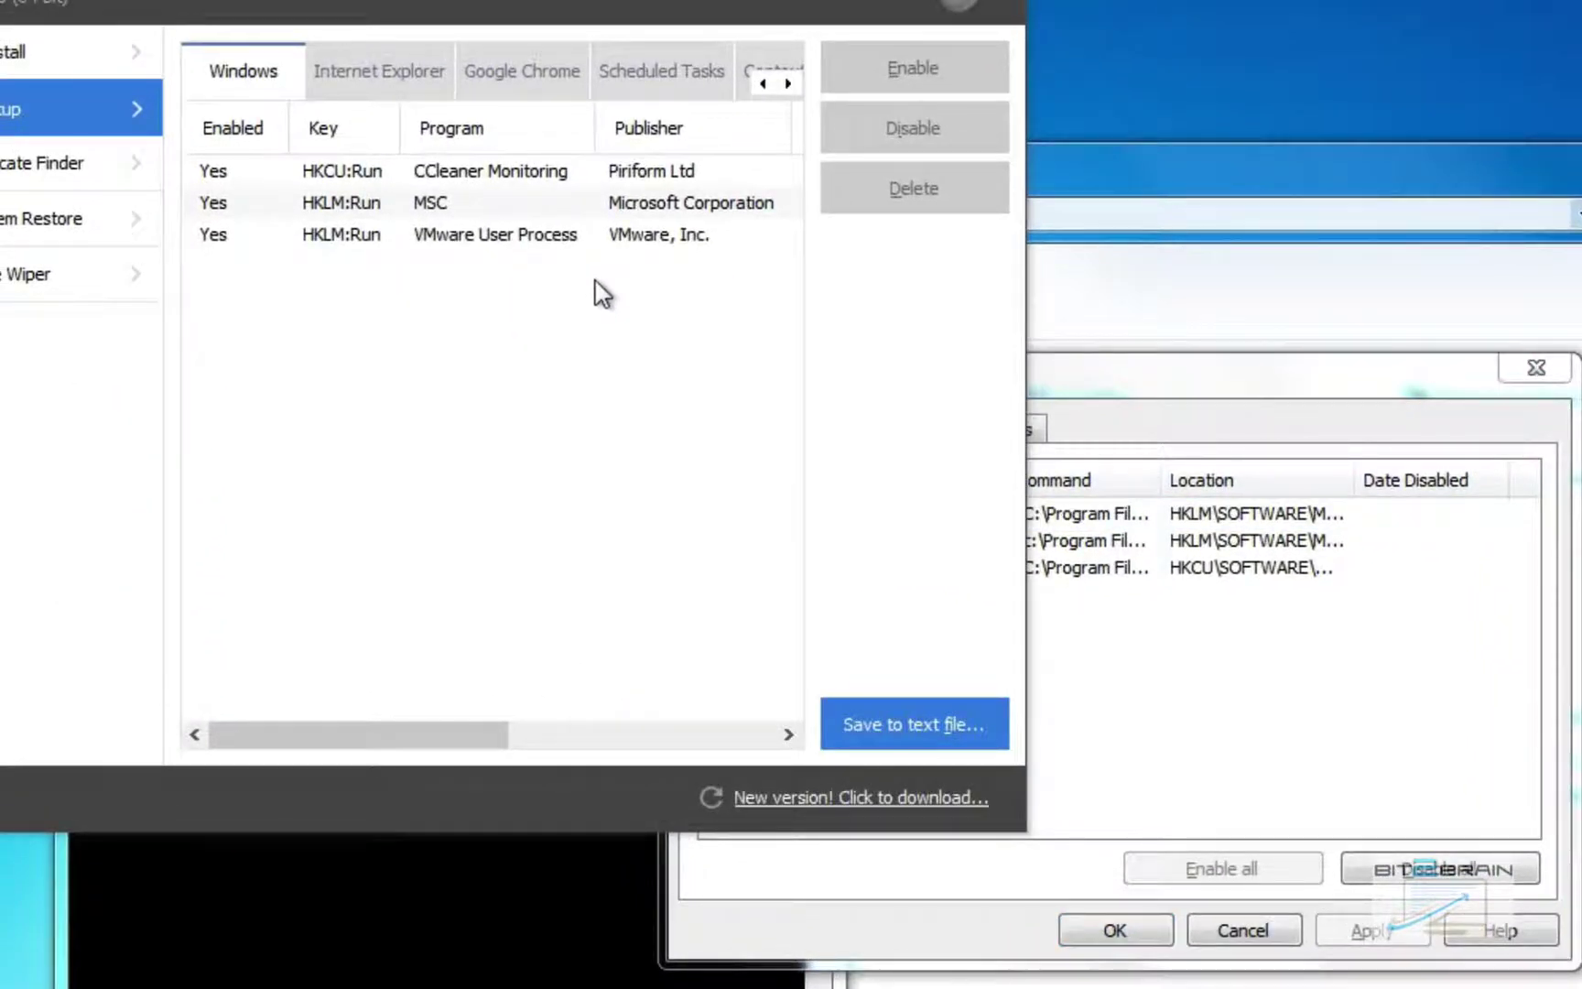
left_click(1180, 371)
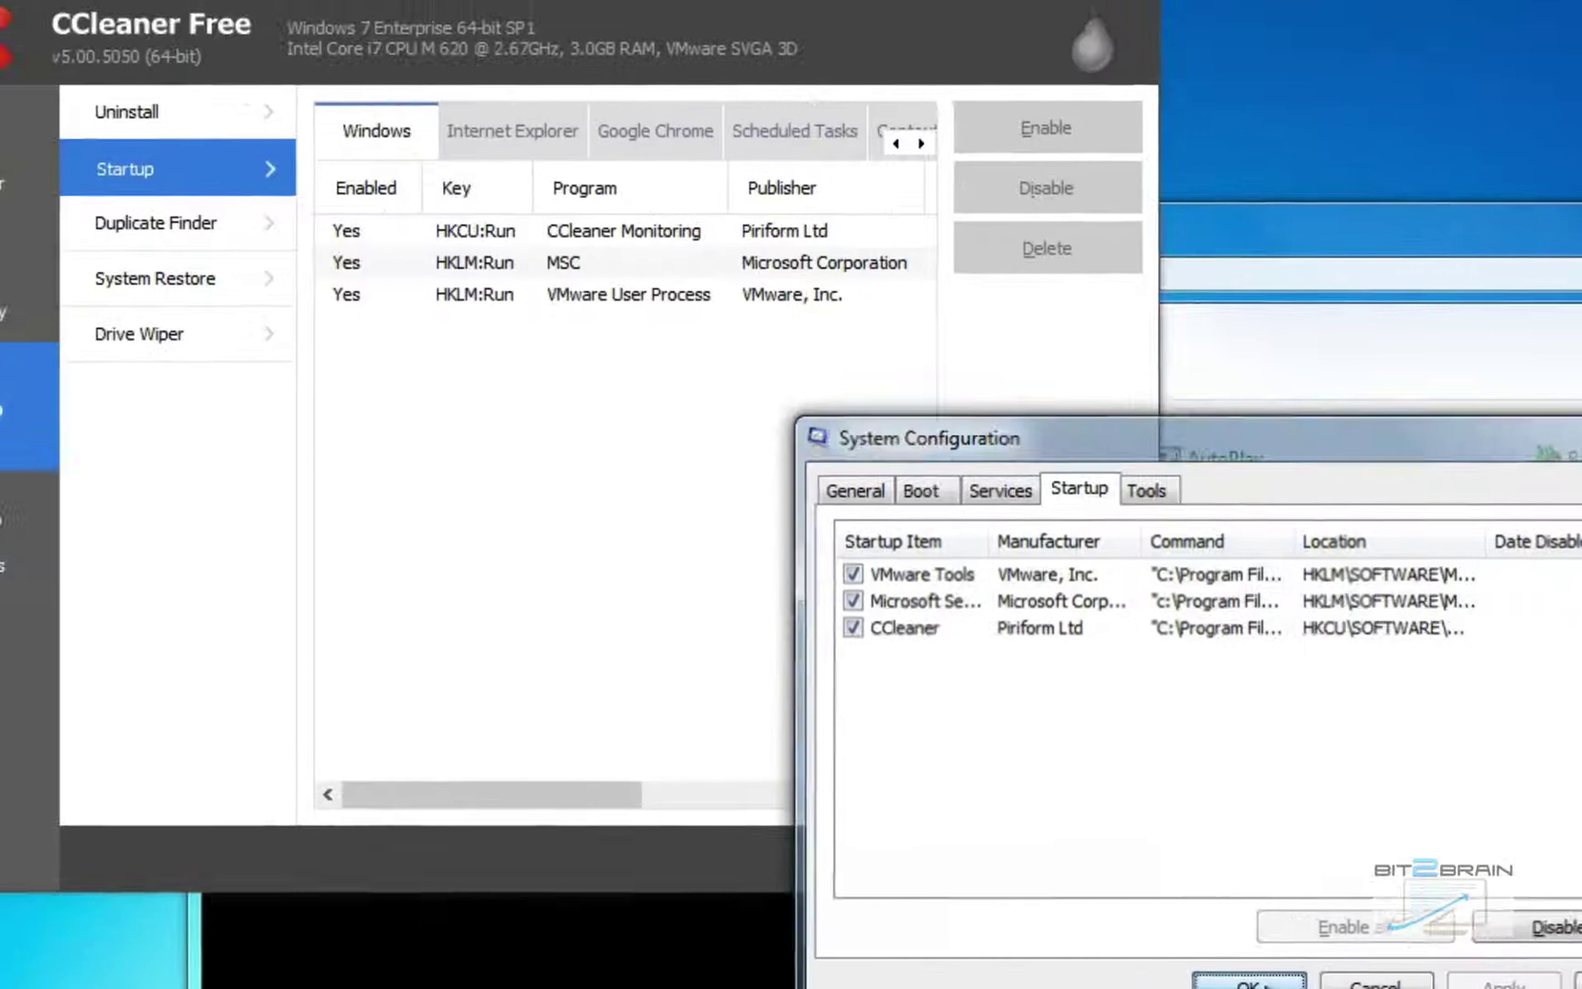
left_click(1136, 930)
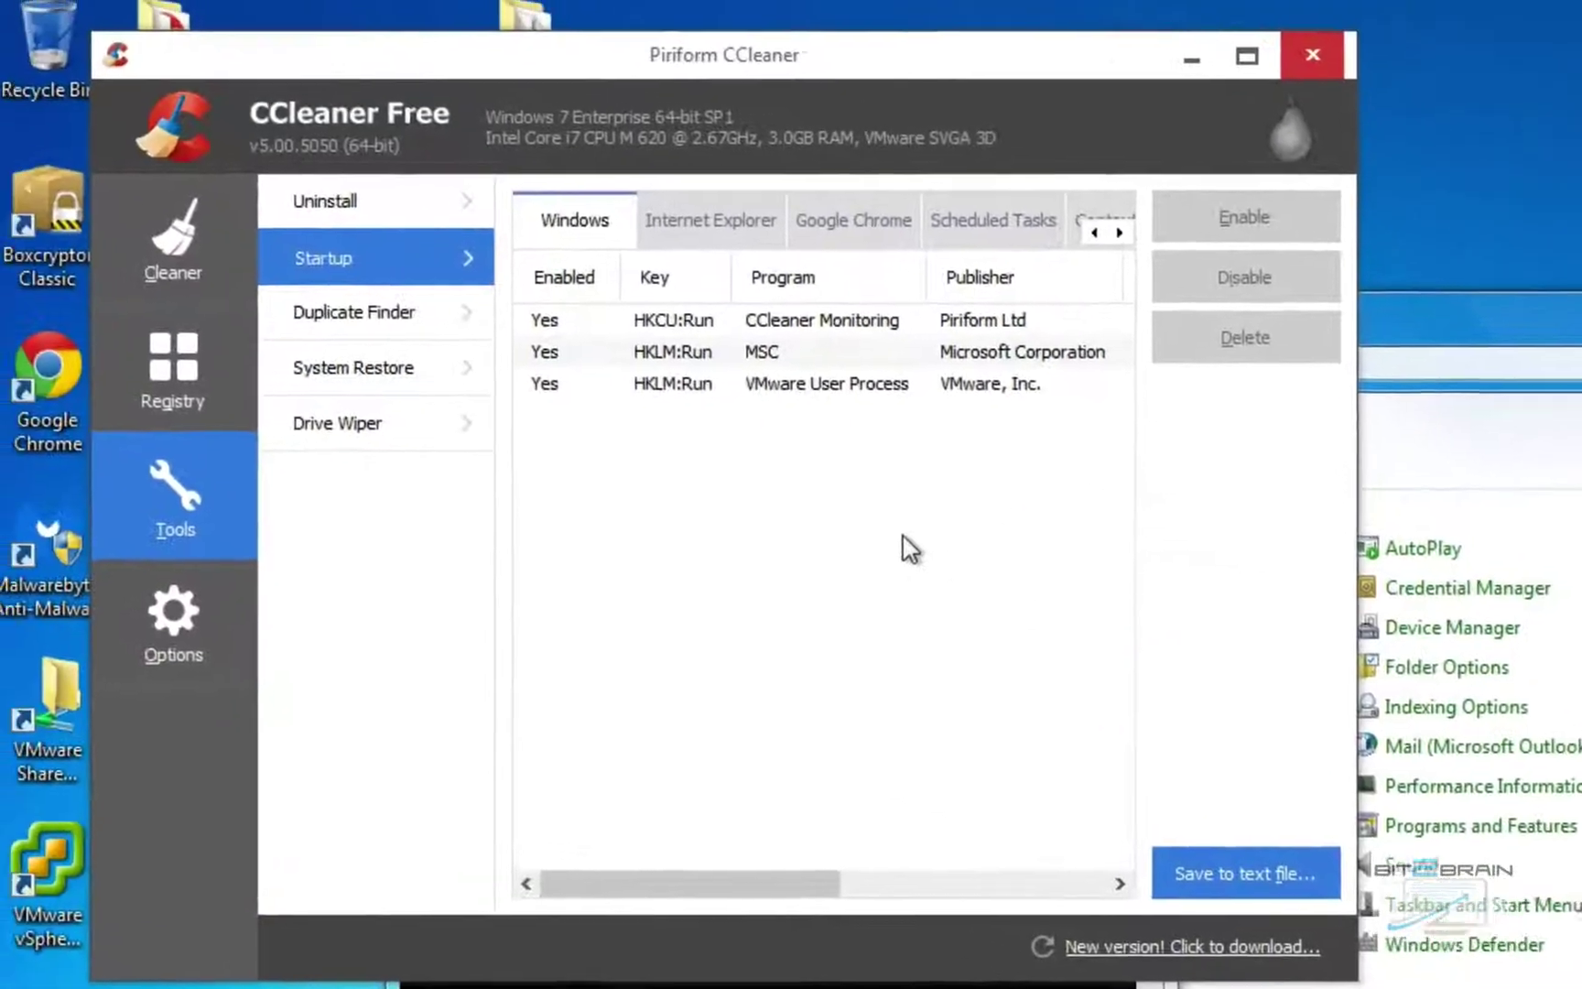
Review CCleaner's startup entries for Internet Explorer, Google Chrome and Scheduled Tasks.
left_click(760, 237)
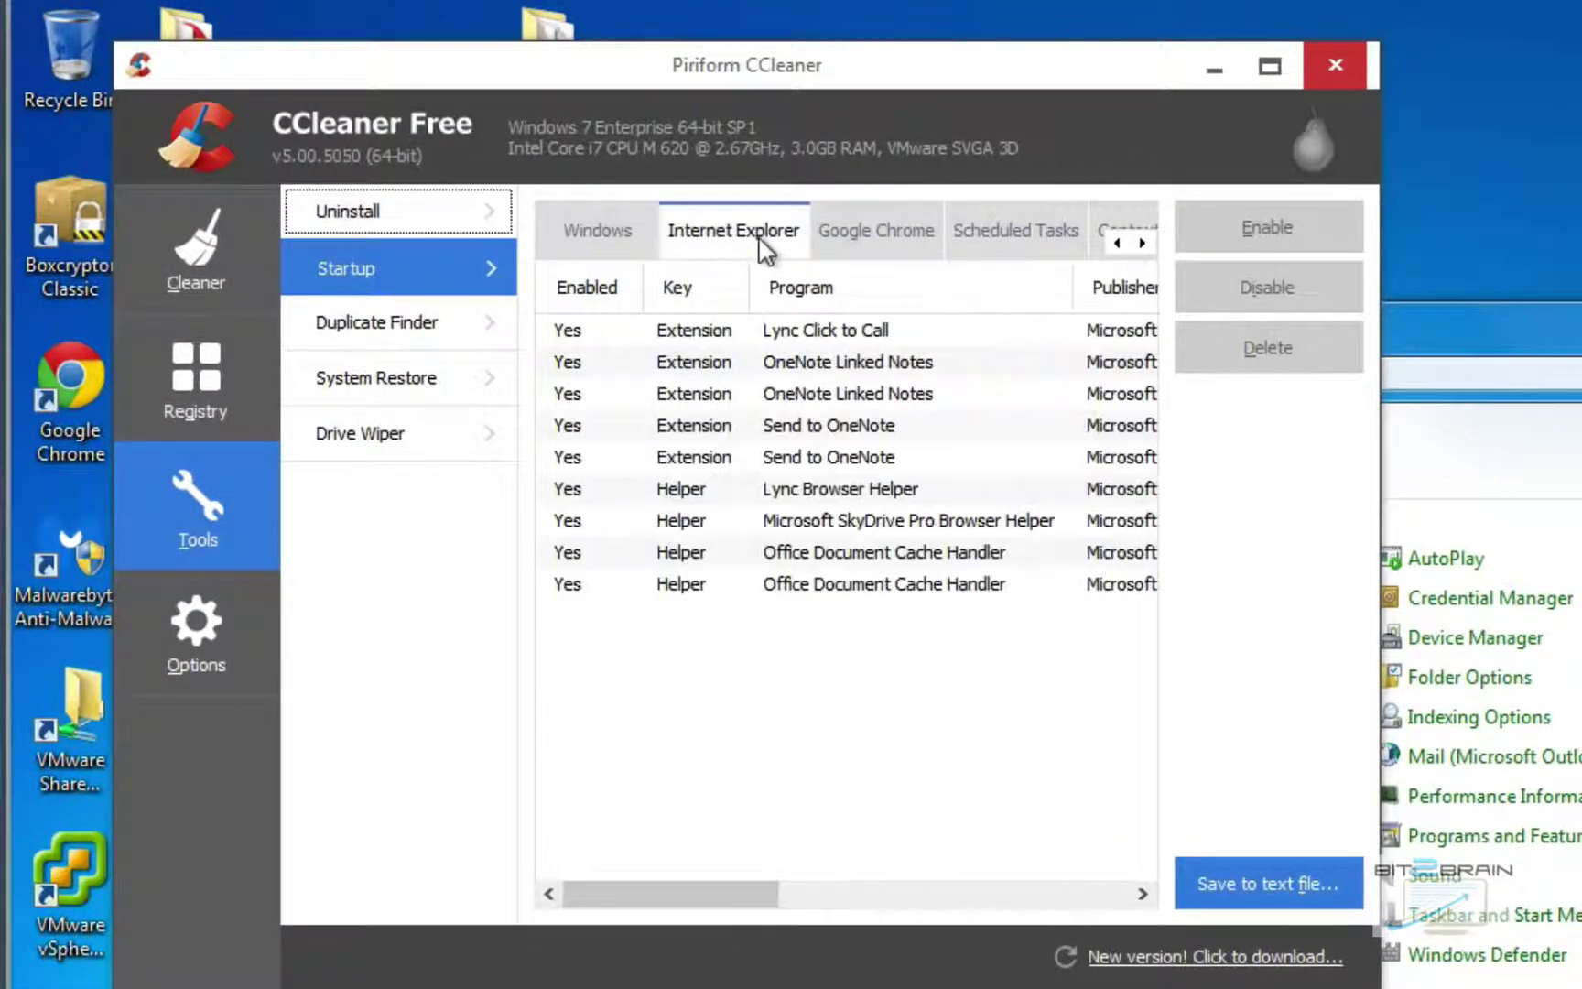
left_click(861, 222)
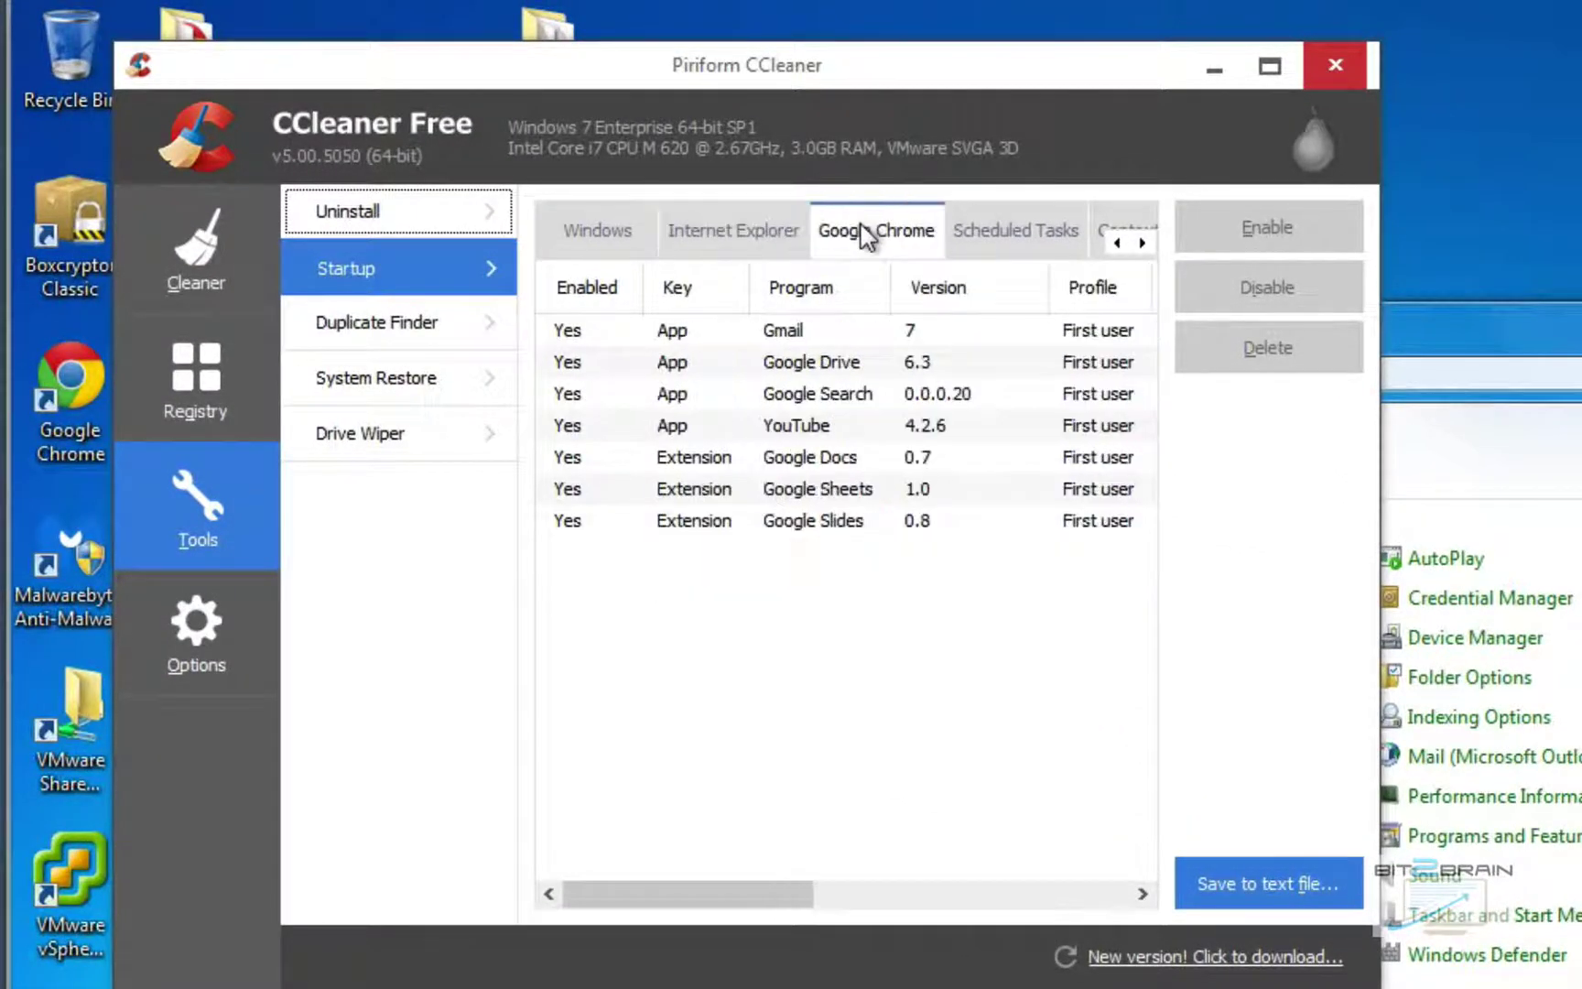
left_click(996, 224)
View CCleaner's System Restore list and the overwrite security levels offered by its Drive Wiper.
left_click(412, 363)
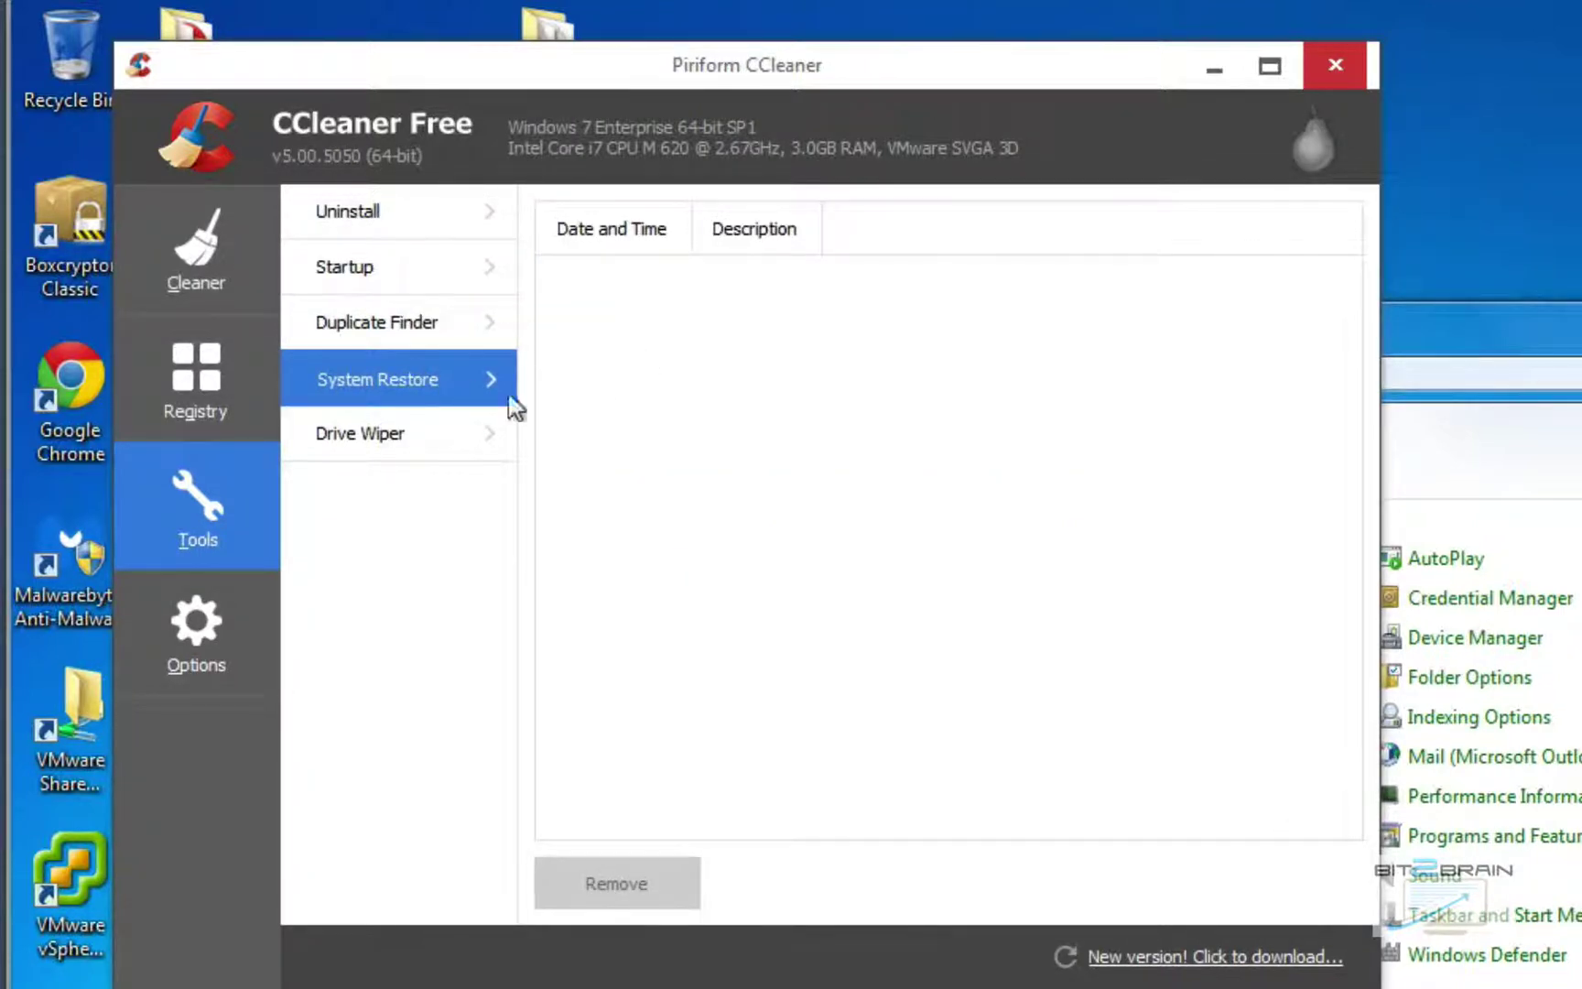
left_click(394, 430)
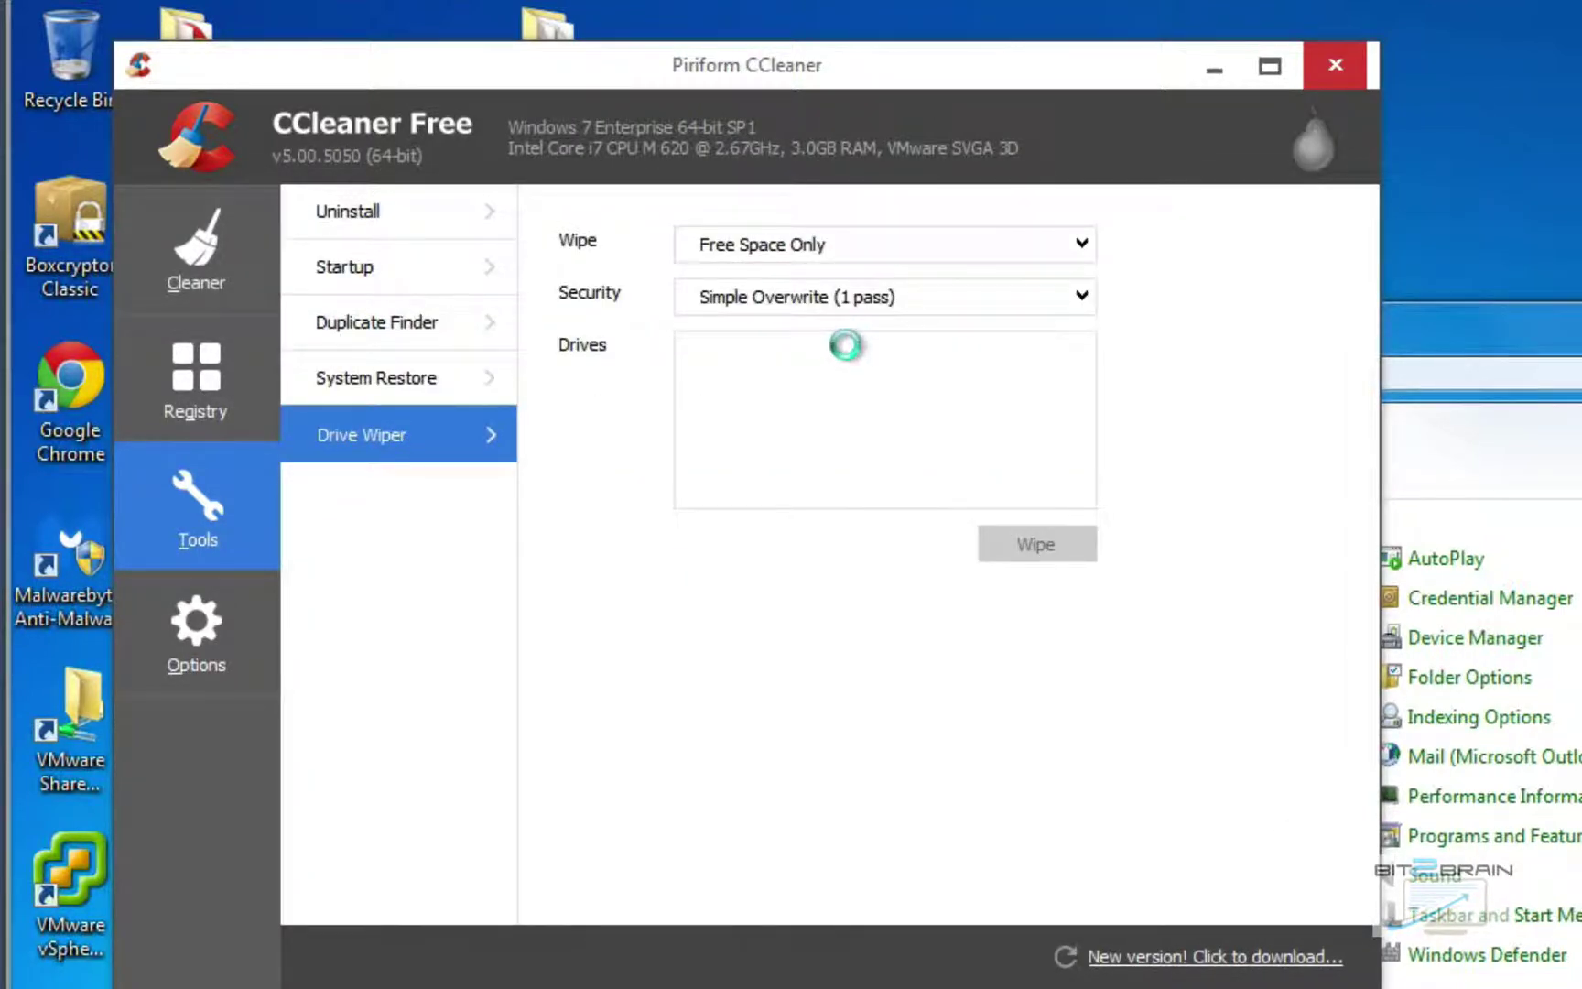
left_click(851, 298)
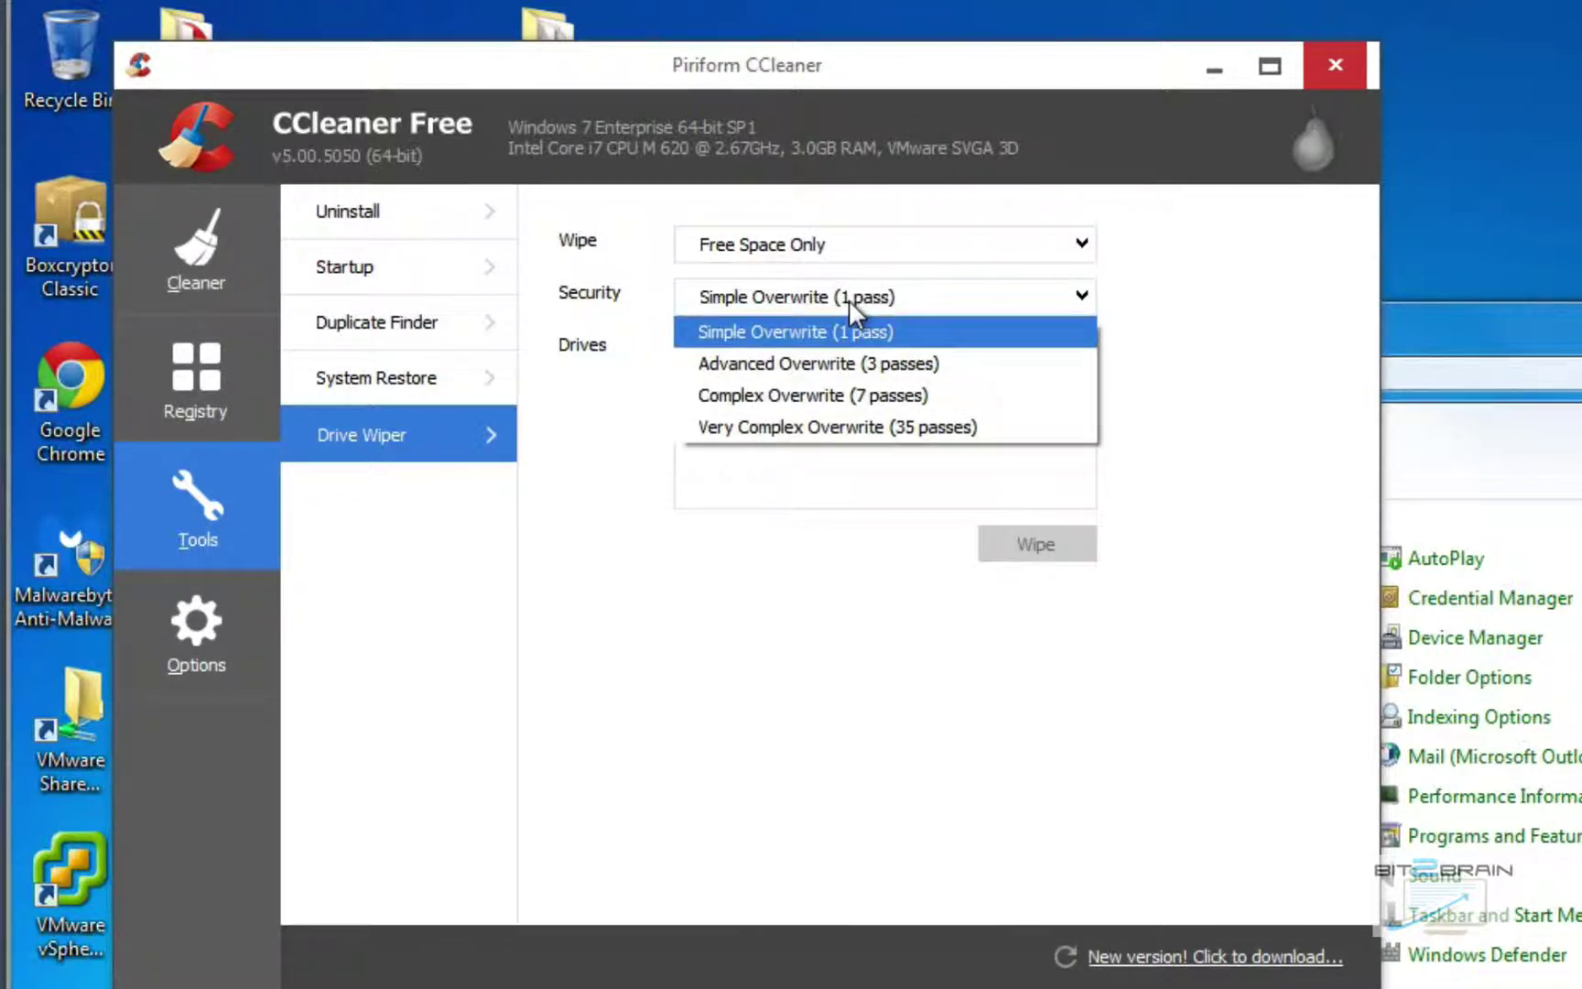
left_click(1200, 360)
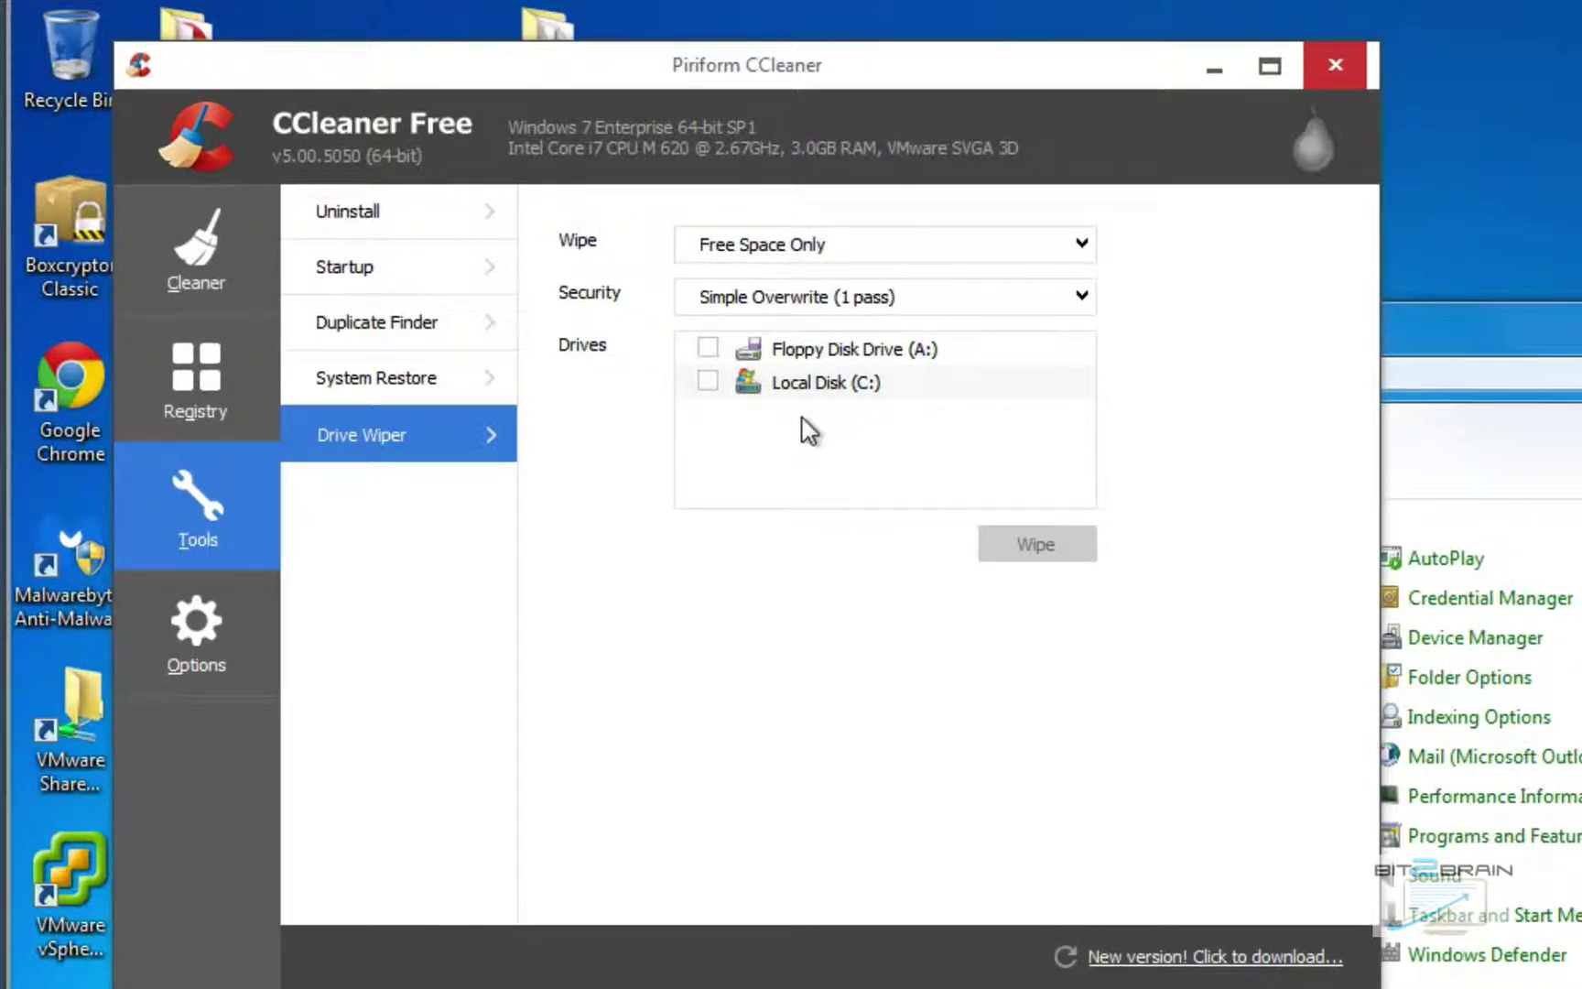
Review CCleaner's general settings, including the overwrite levels available for secure file deletion.
left_click(230, 619)
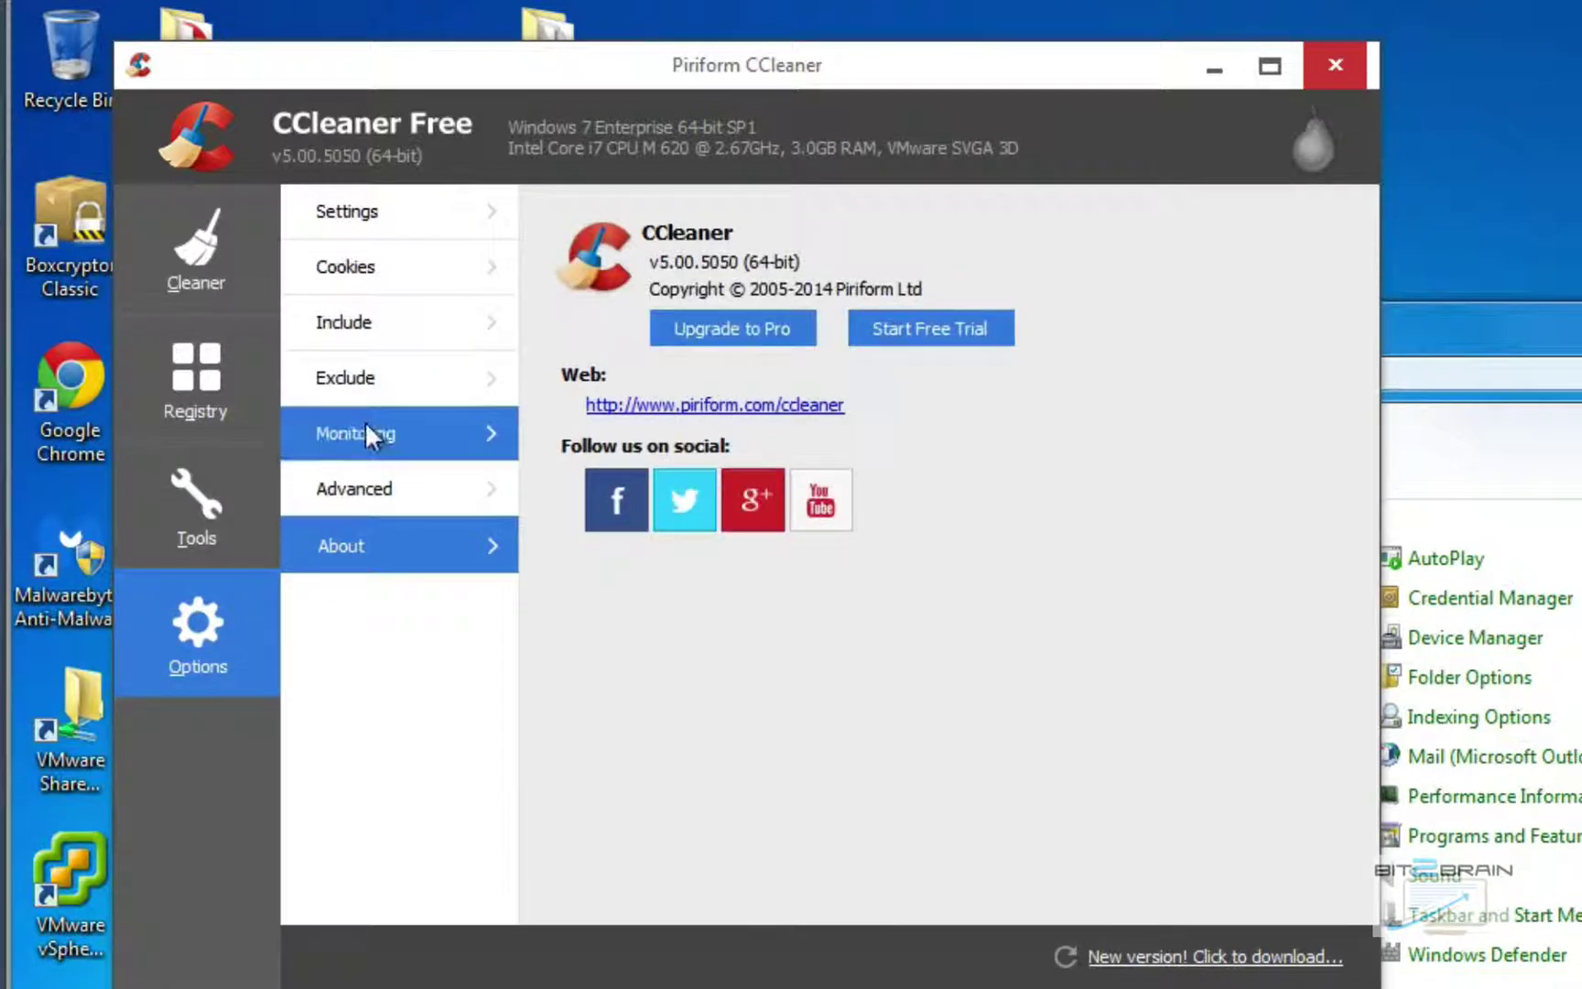
left_click(392, 216)
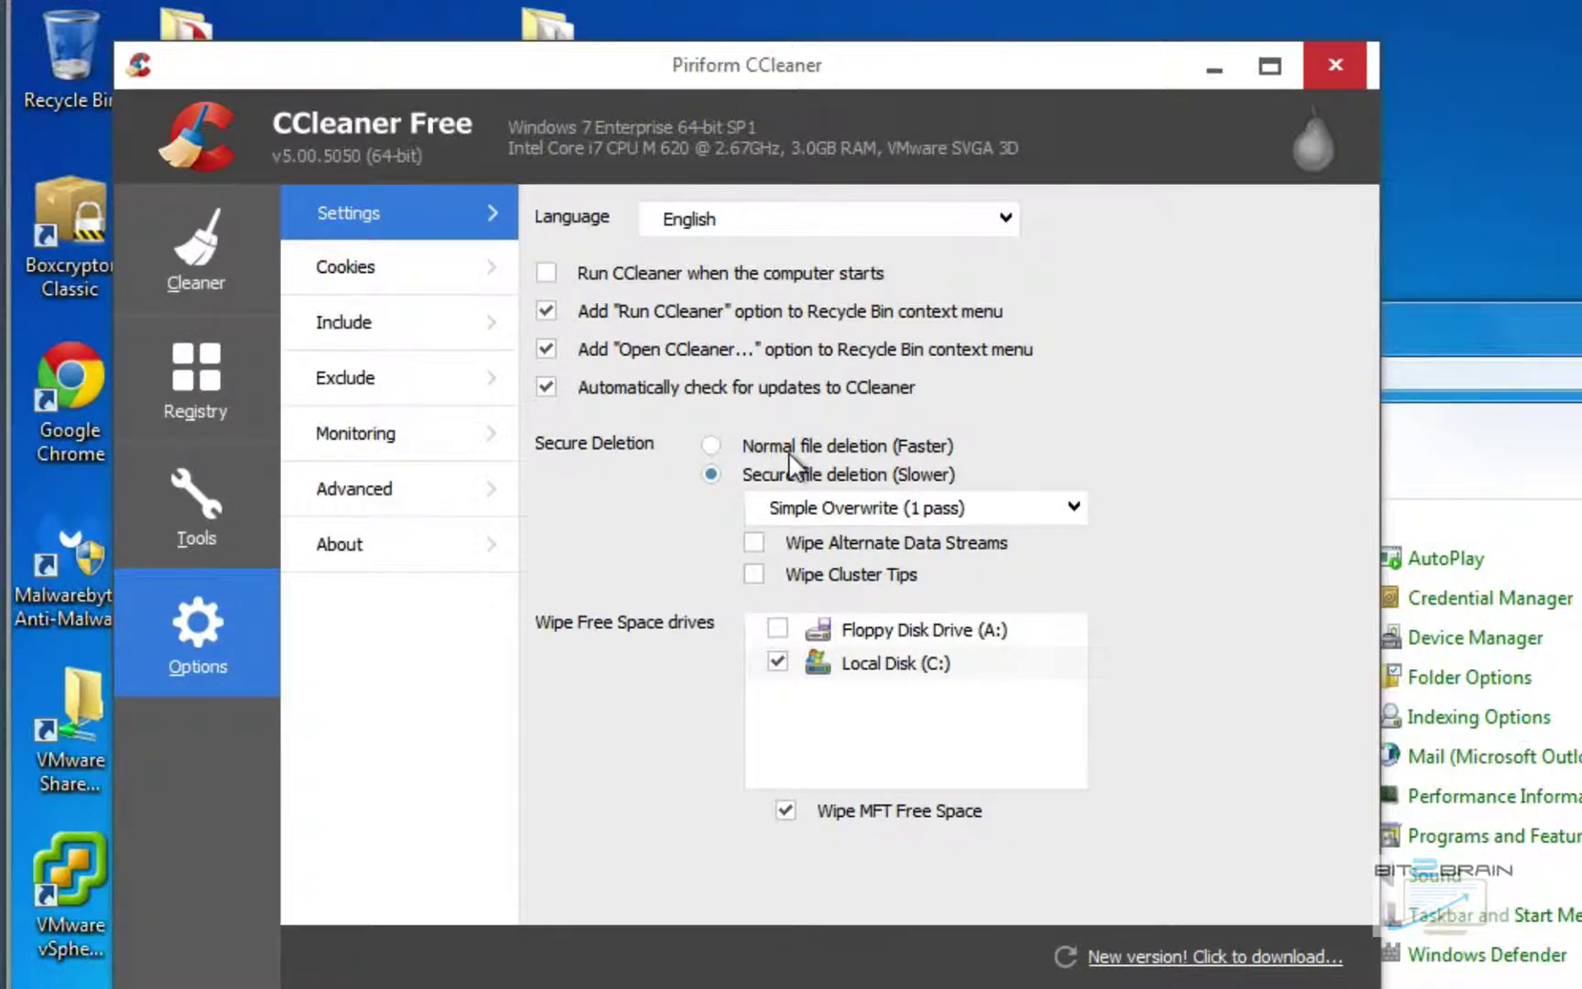
left_click(851, 519)
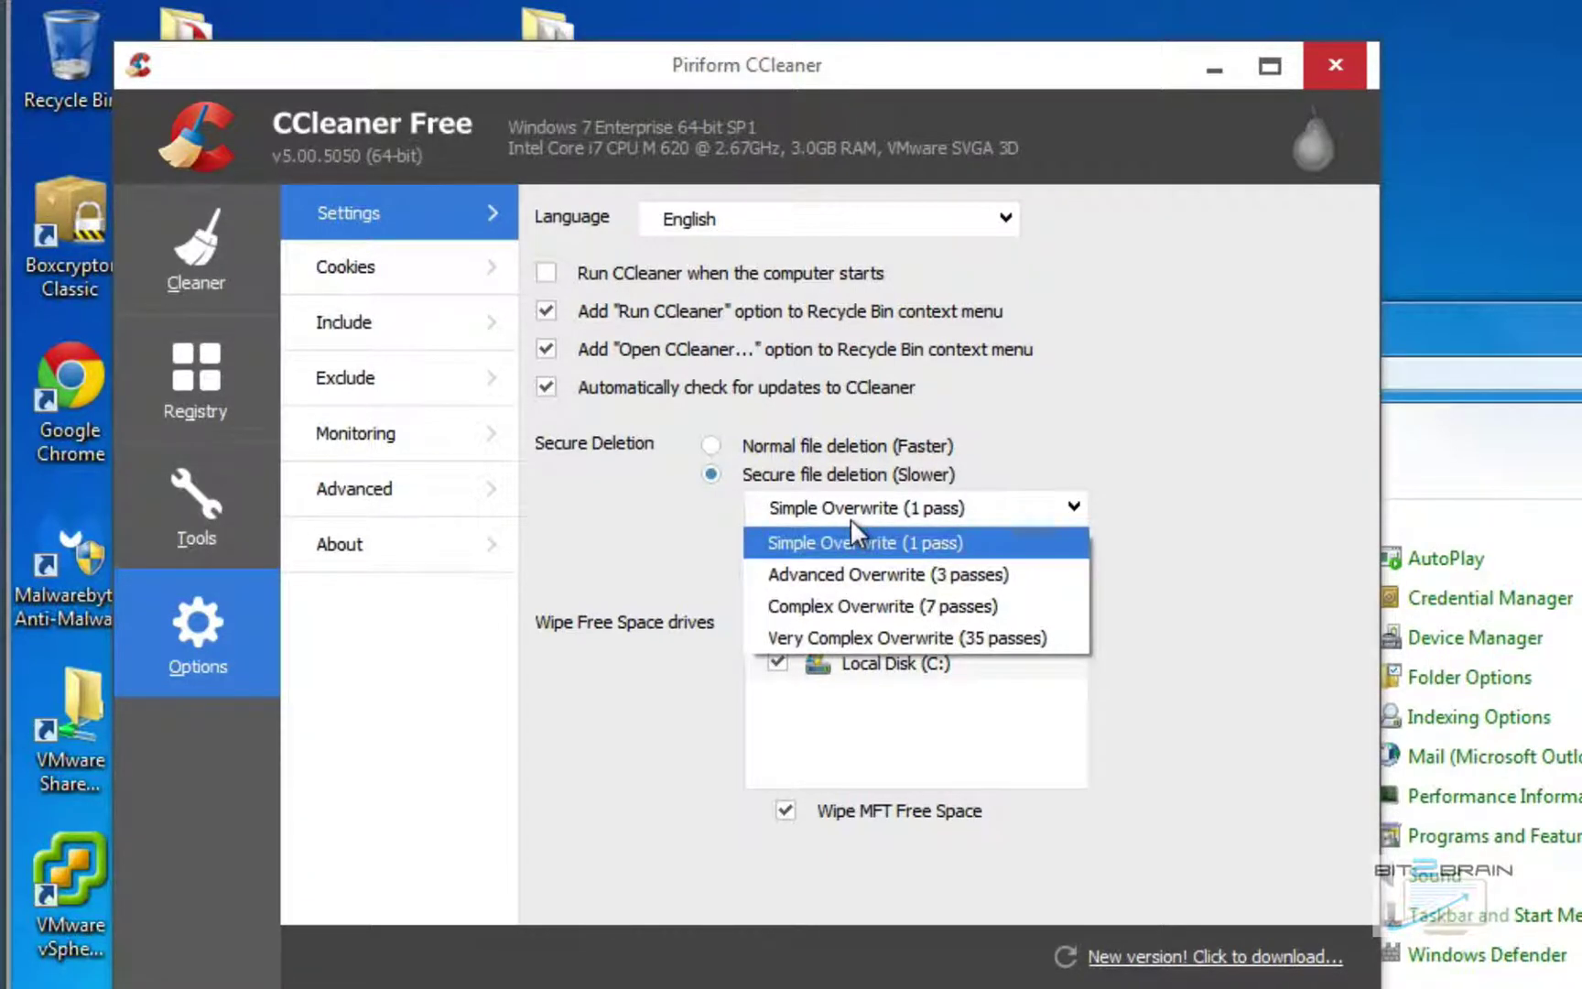
left_click(1188, 560)
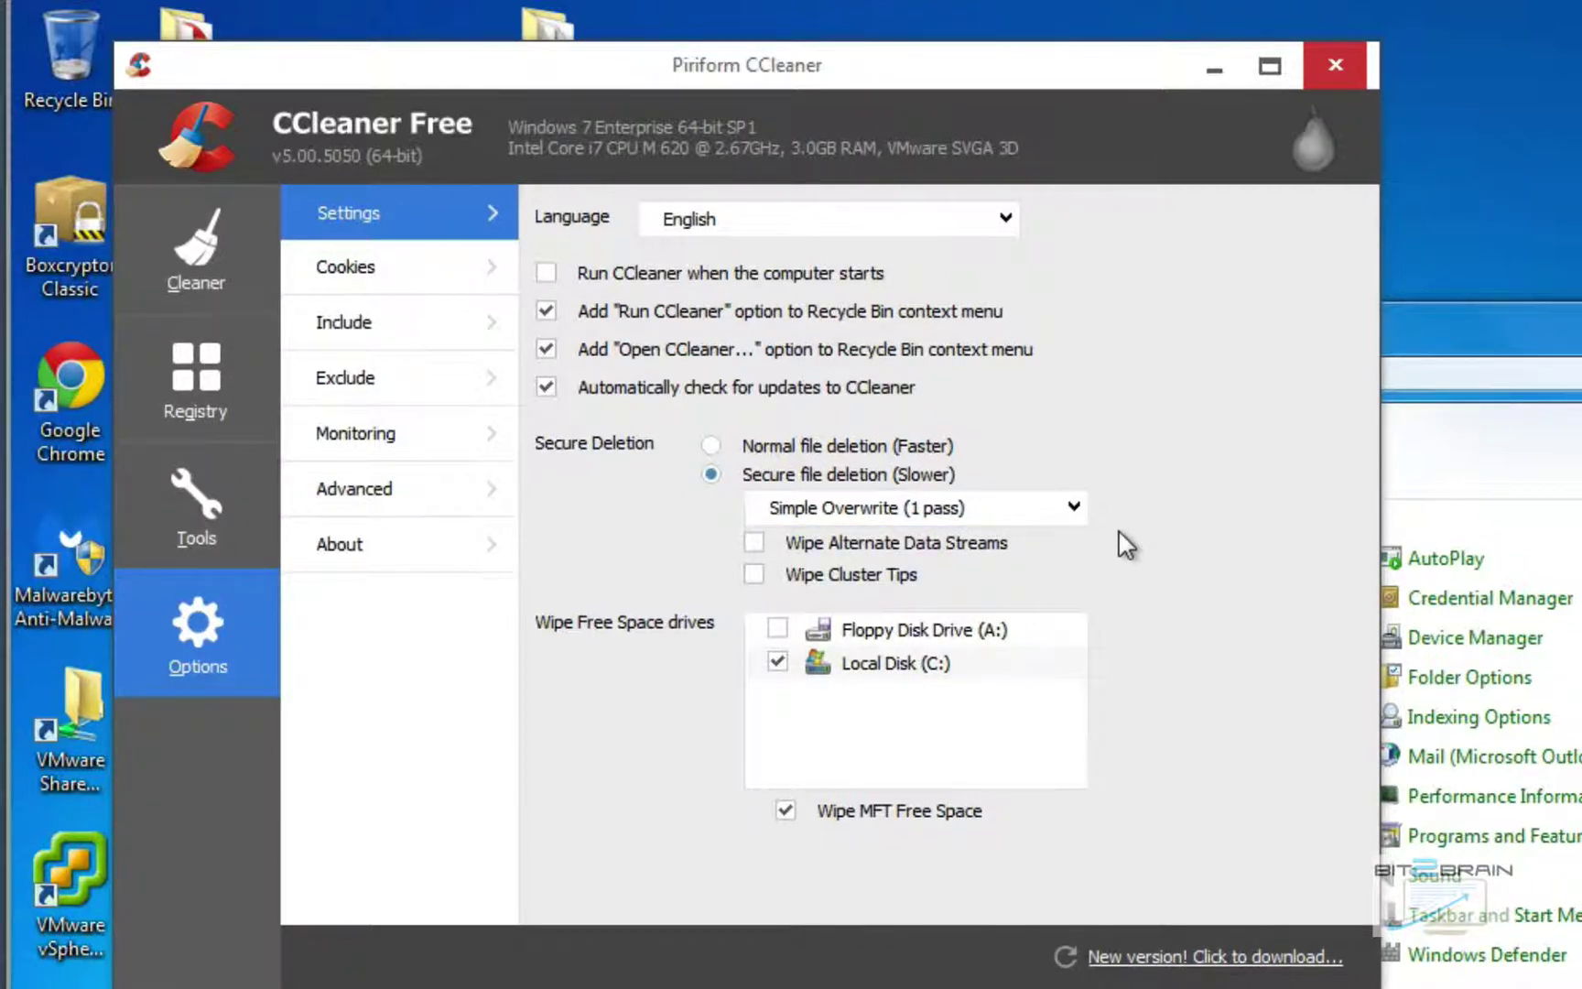
Review CCleaner's Monitoring, Advanced and About options, and close CCleaner.
left_click(406, 416)
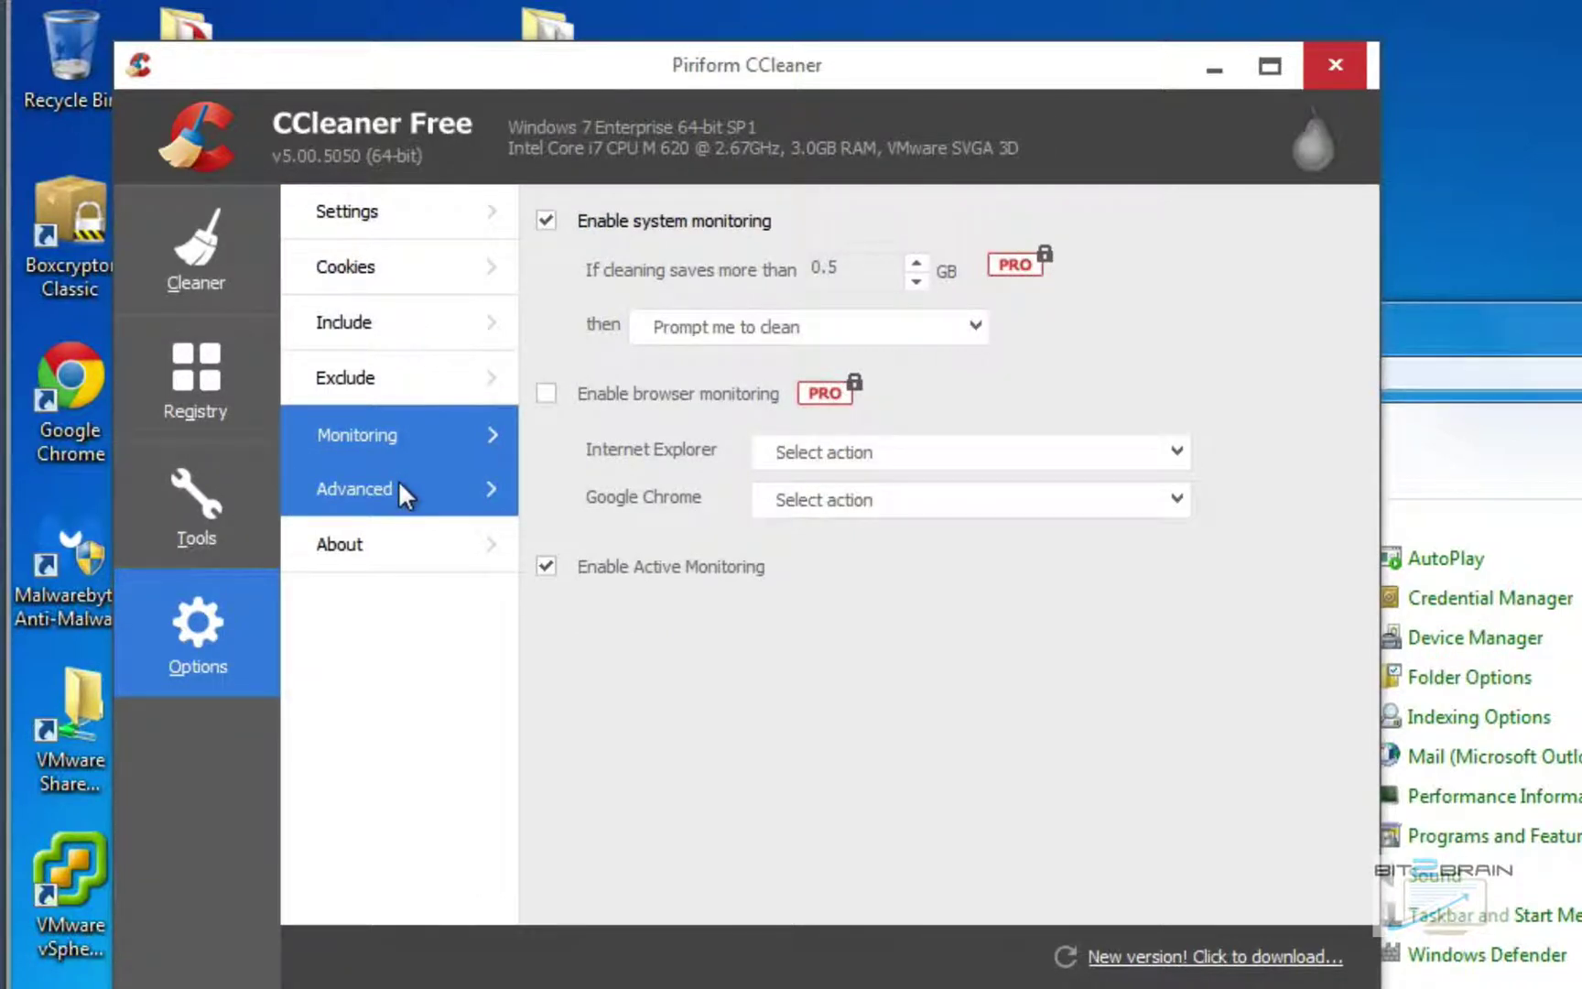
left_click(401, 485)
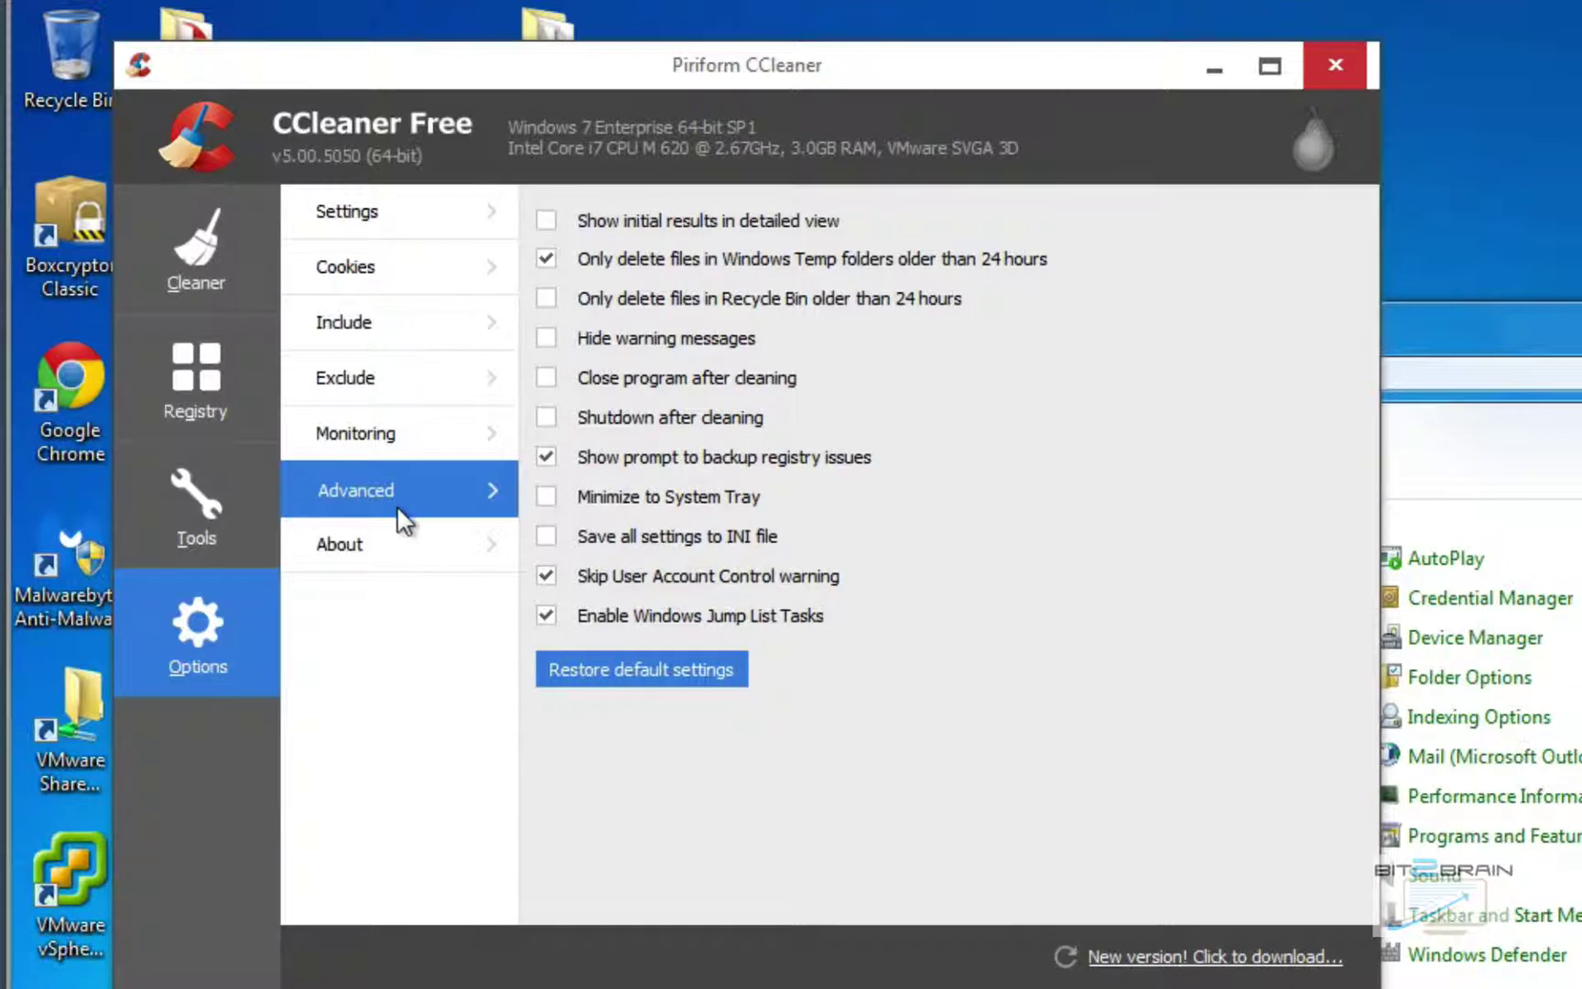
left_click(384, 537)
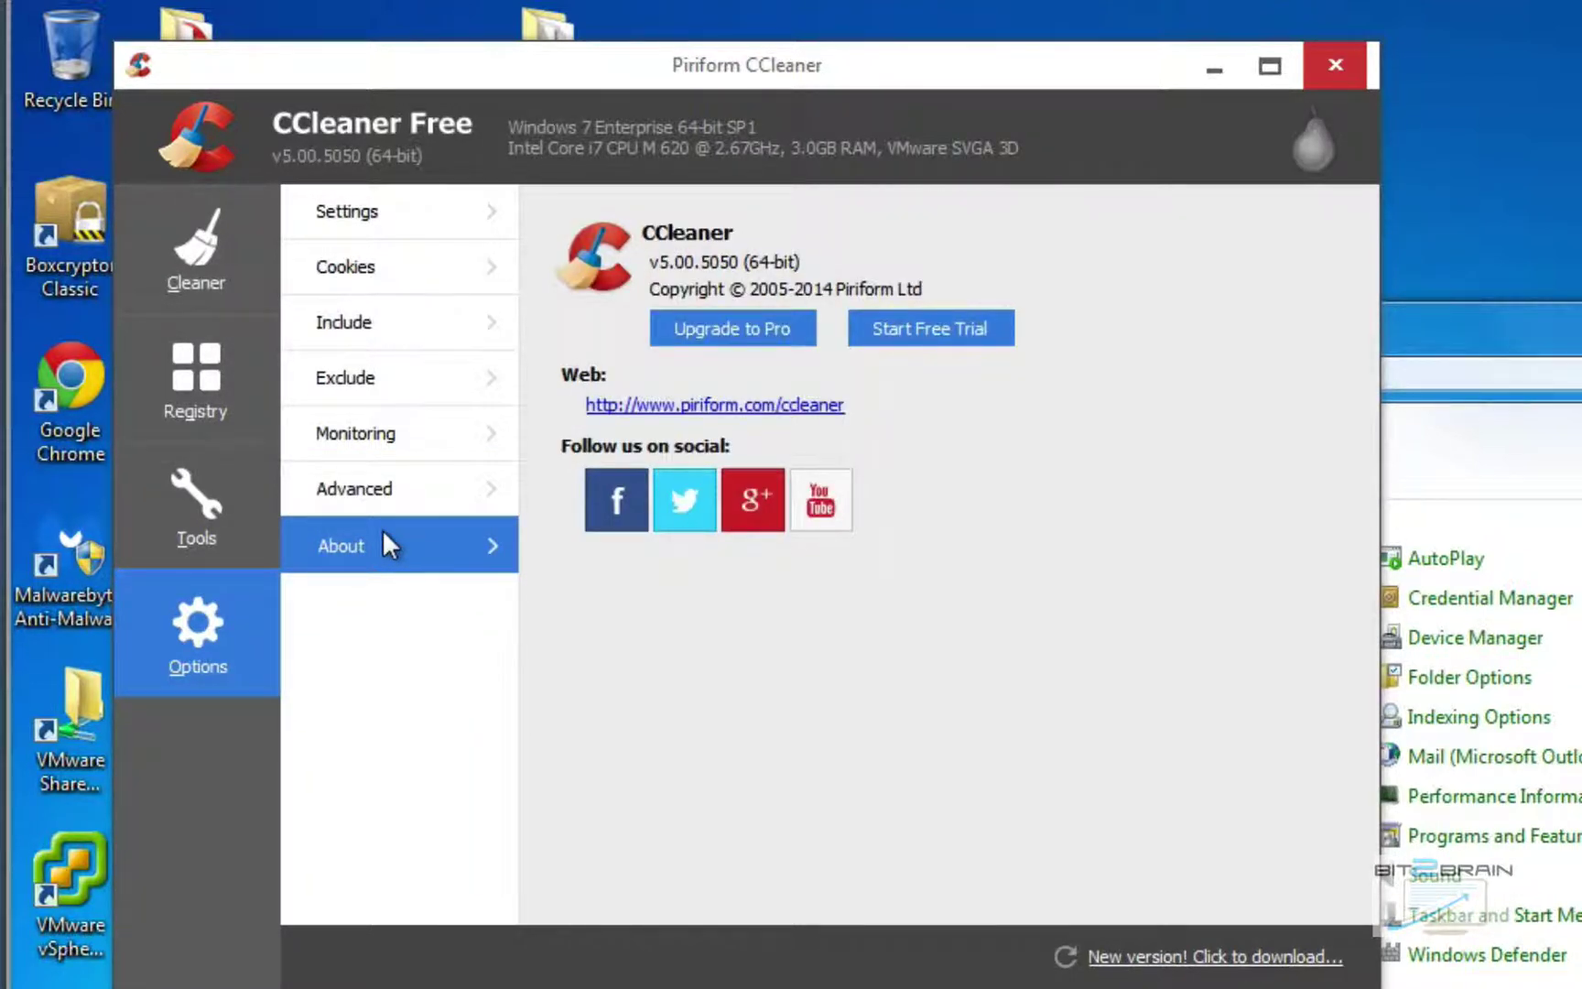
left_click(1337, 61)
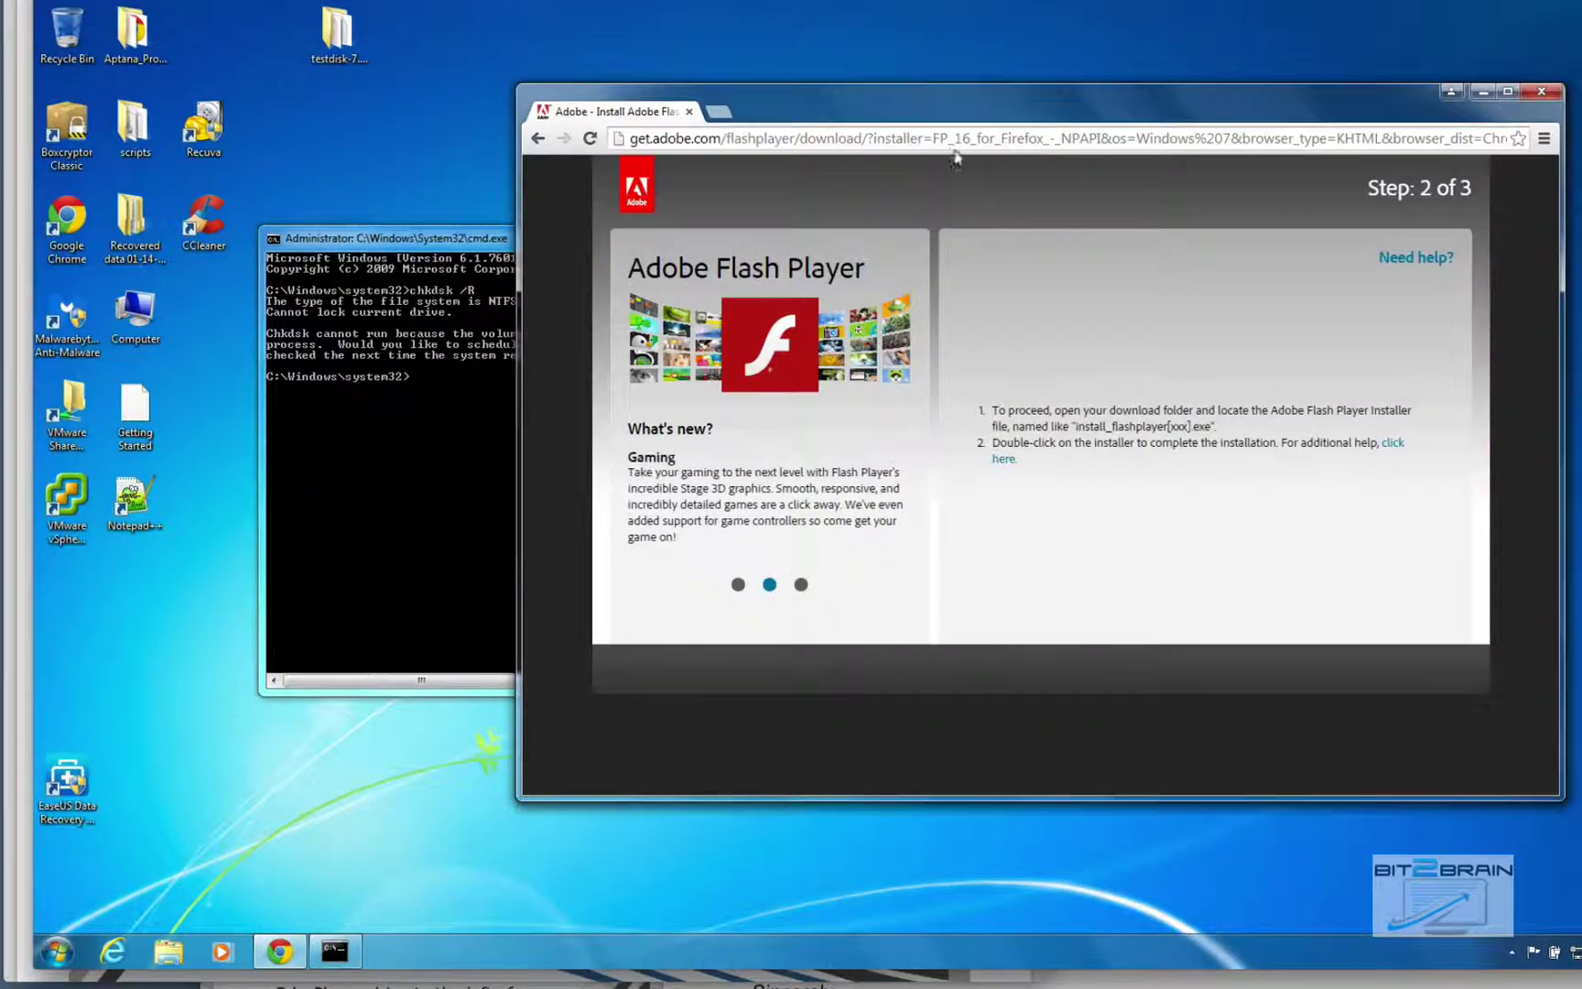
Switch to Chrome, search Google for slimdrivers and open the Slimware Utilities SlimDrivers download page.
left_click(957, 139)
type("slimdrive")
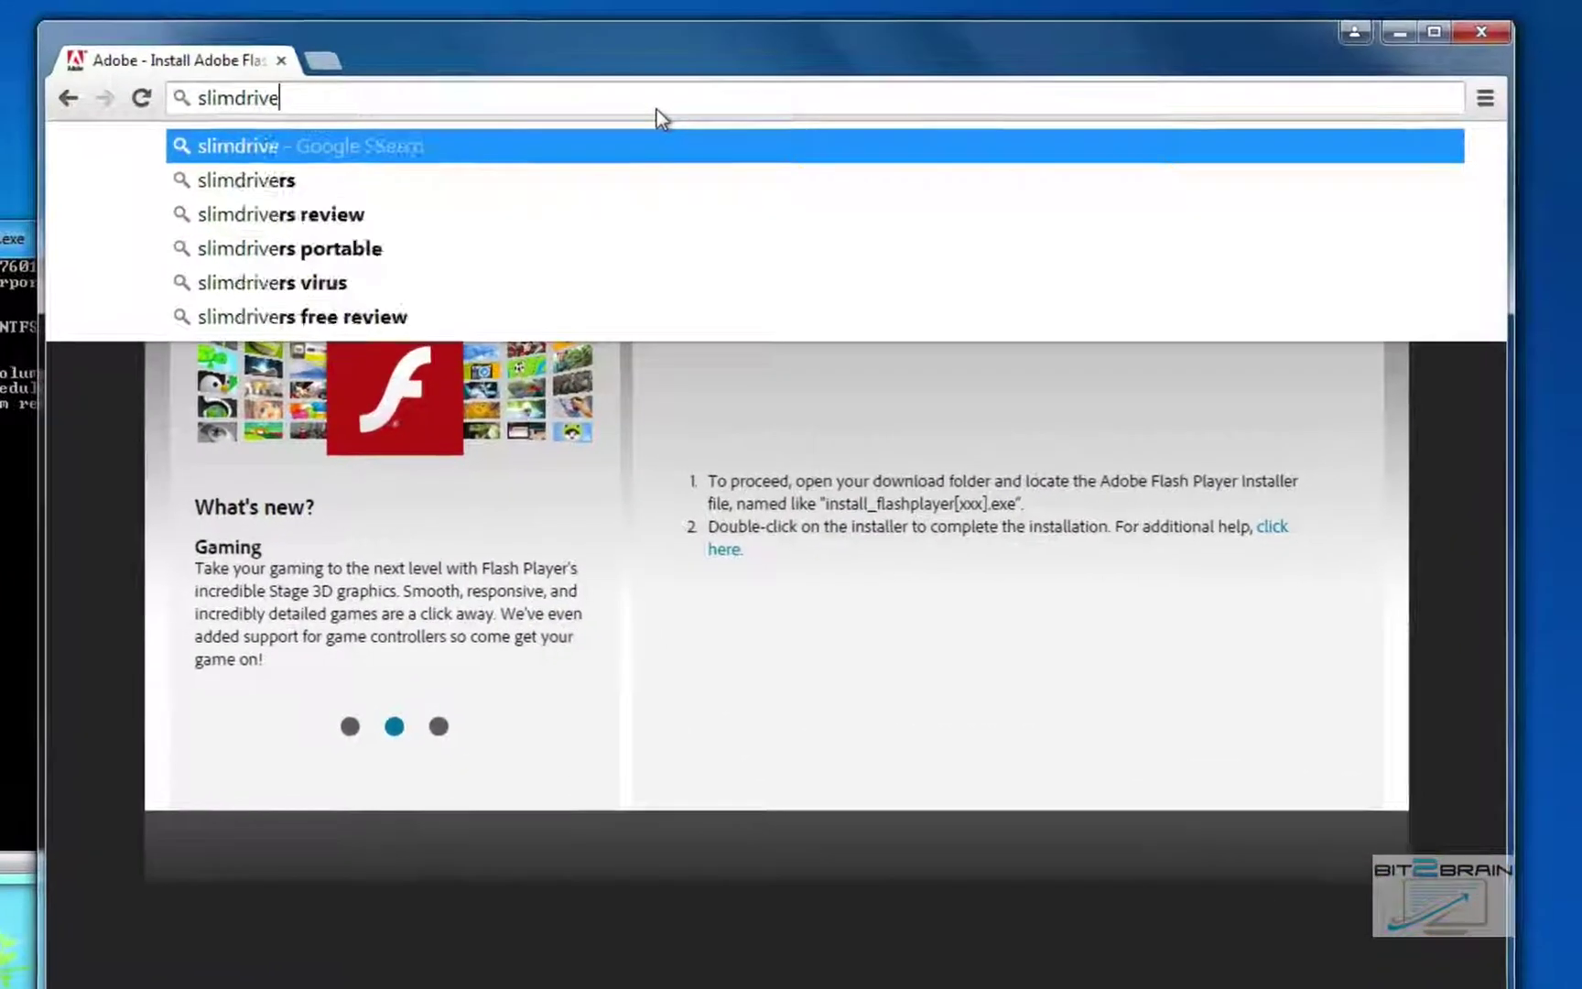
key("Return")
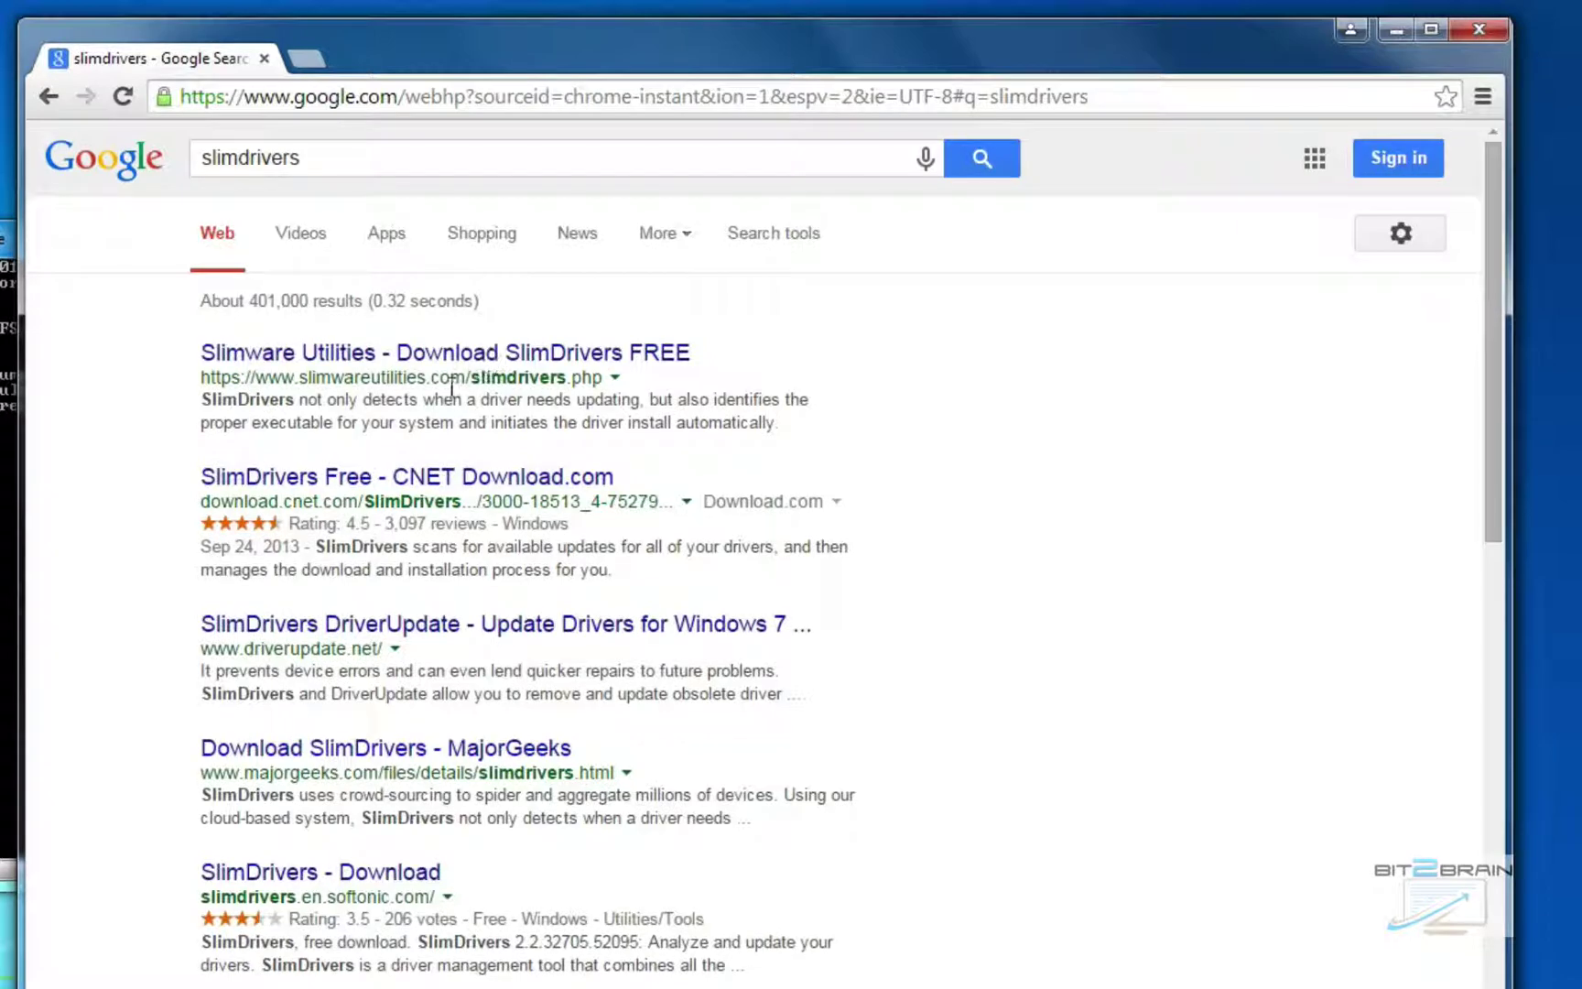
left_click(564, 357)
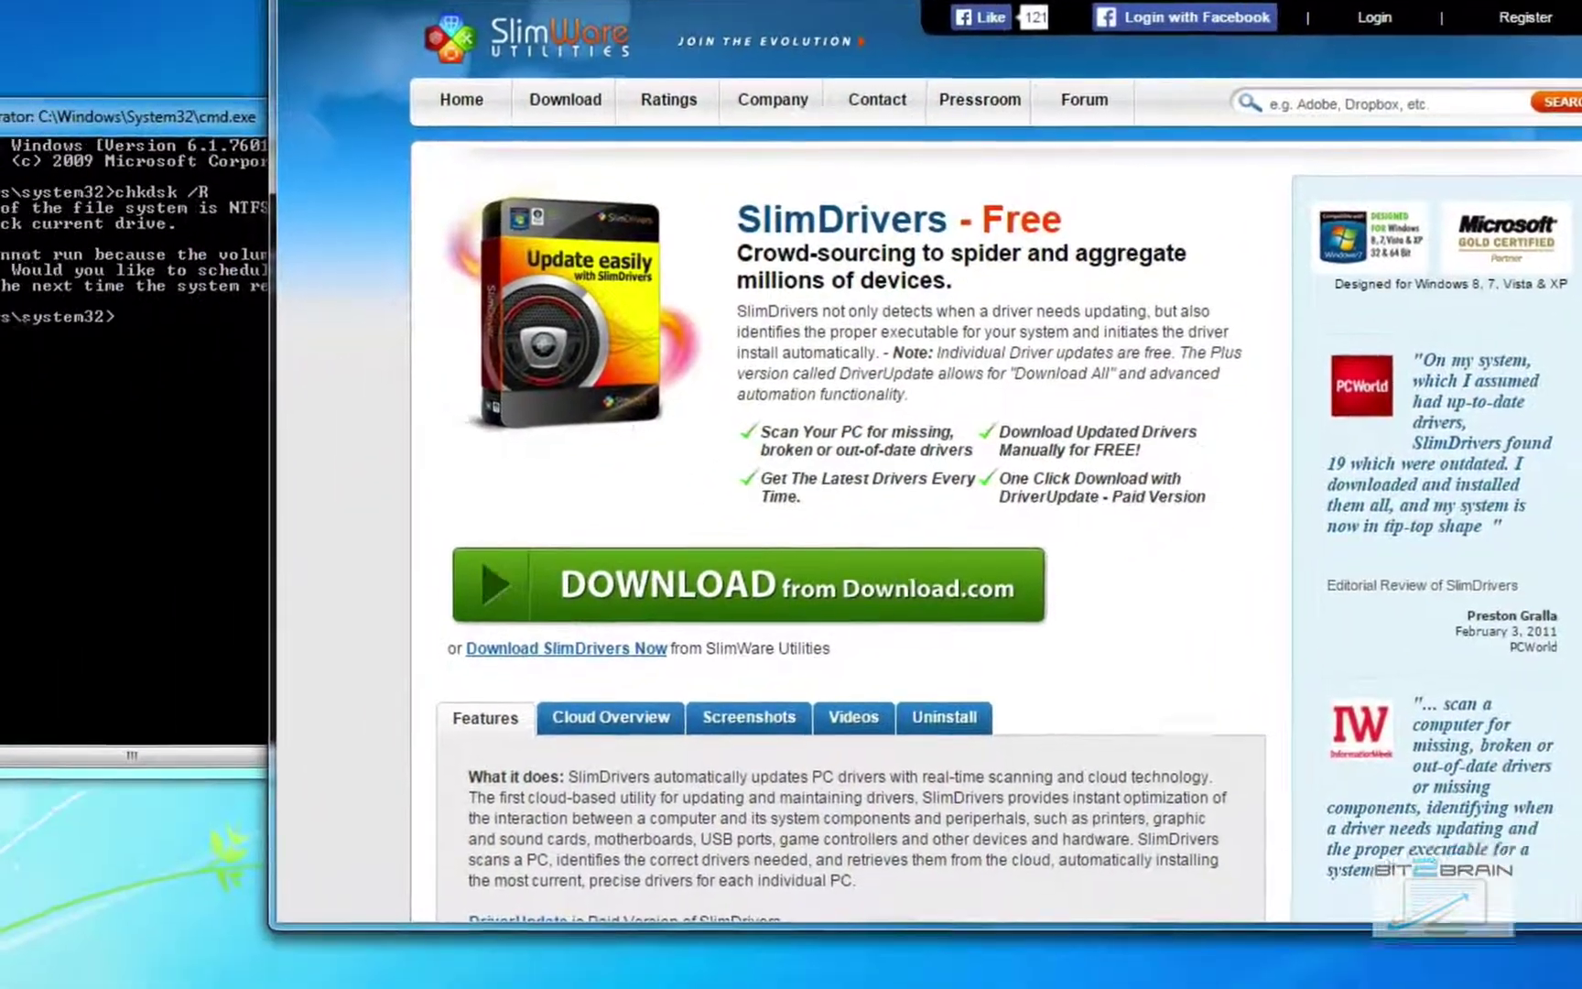
Open Device Manager from Control Panel to view the computer's device categories, and close it.
left_click(11, 961)
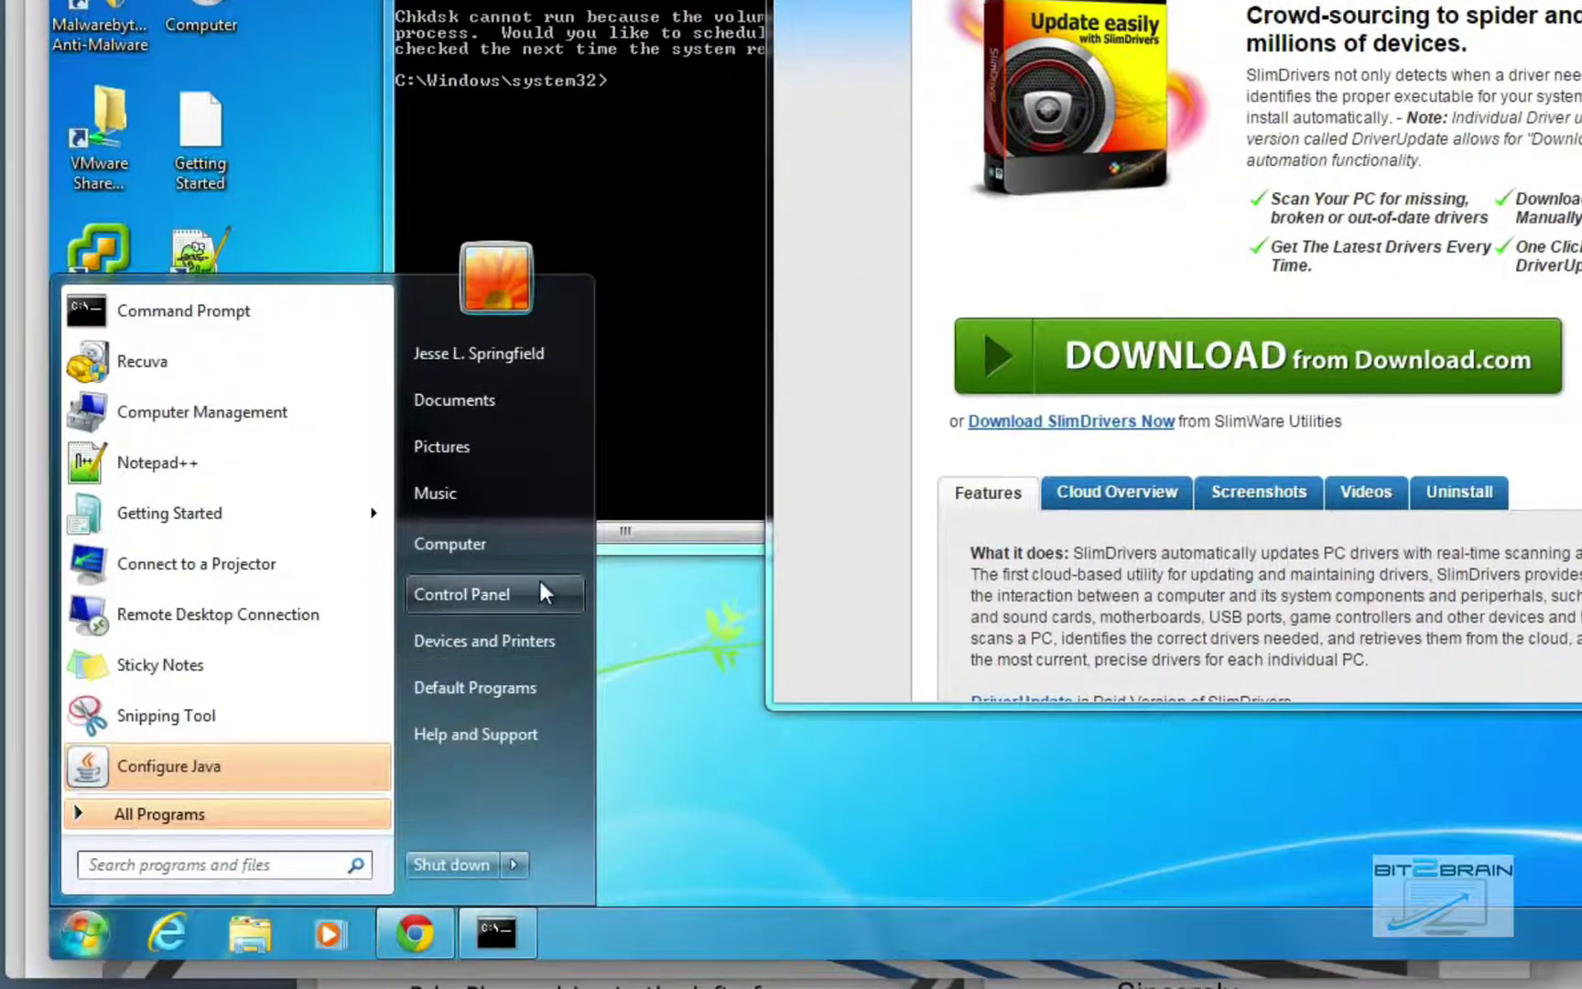
left_click(454, 626)
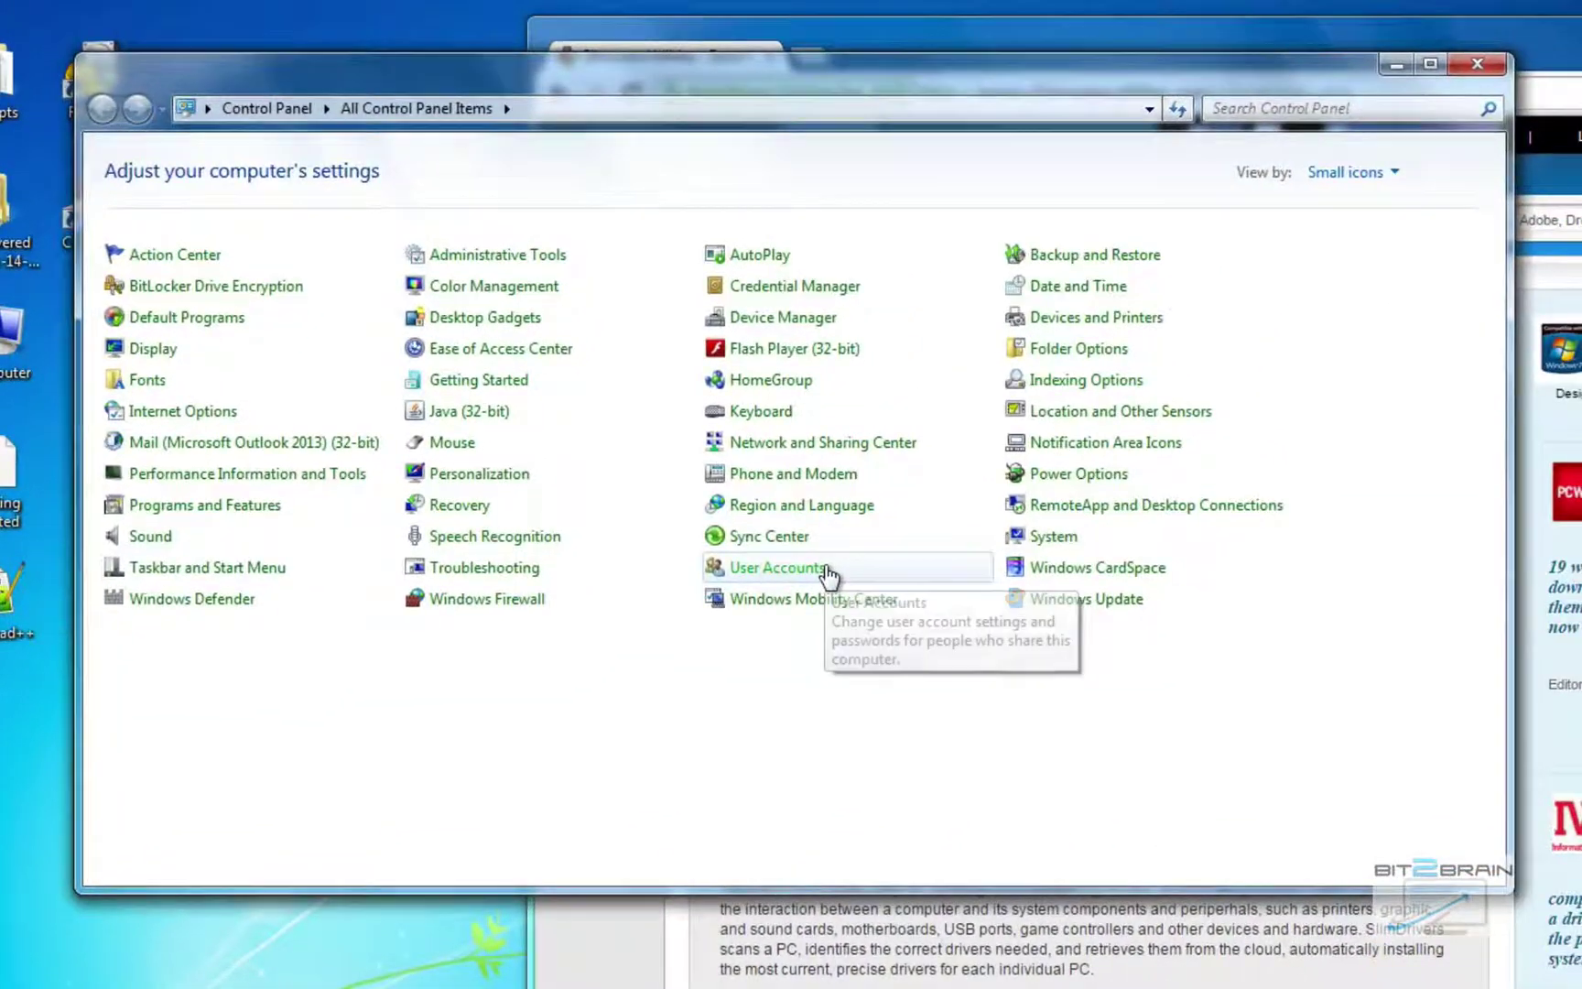
left_click(783, 318)
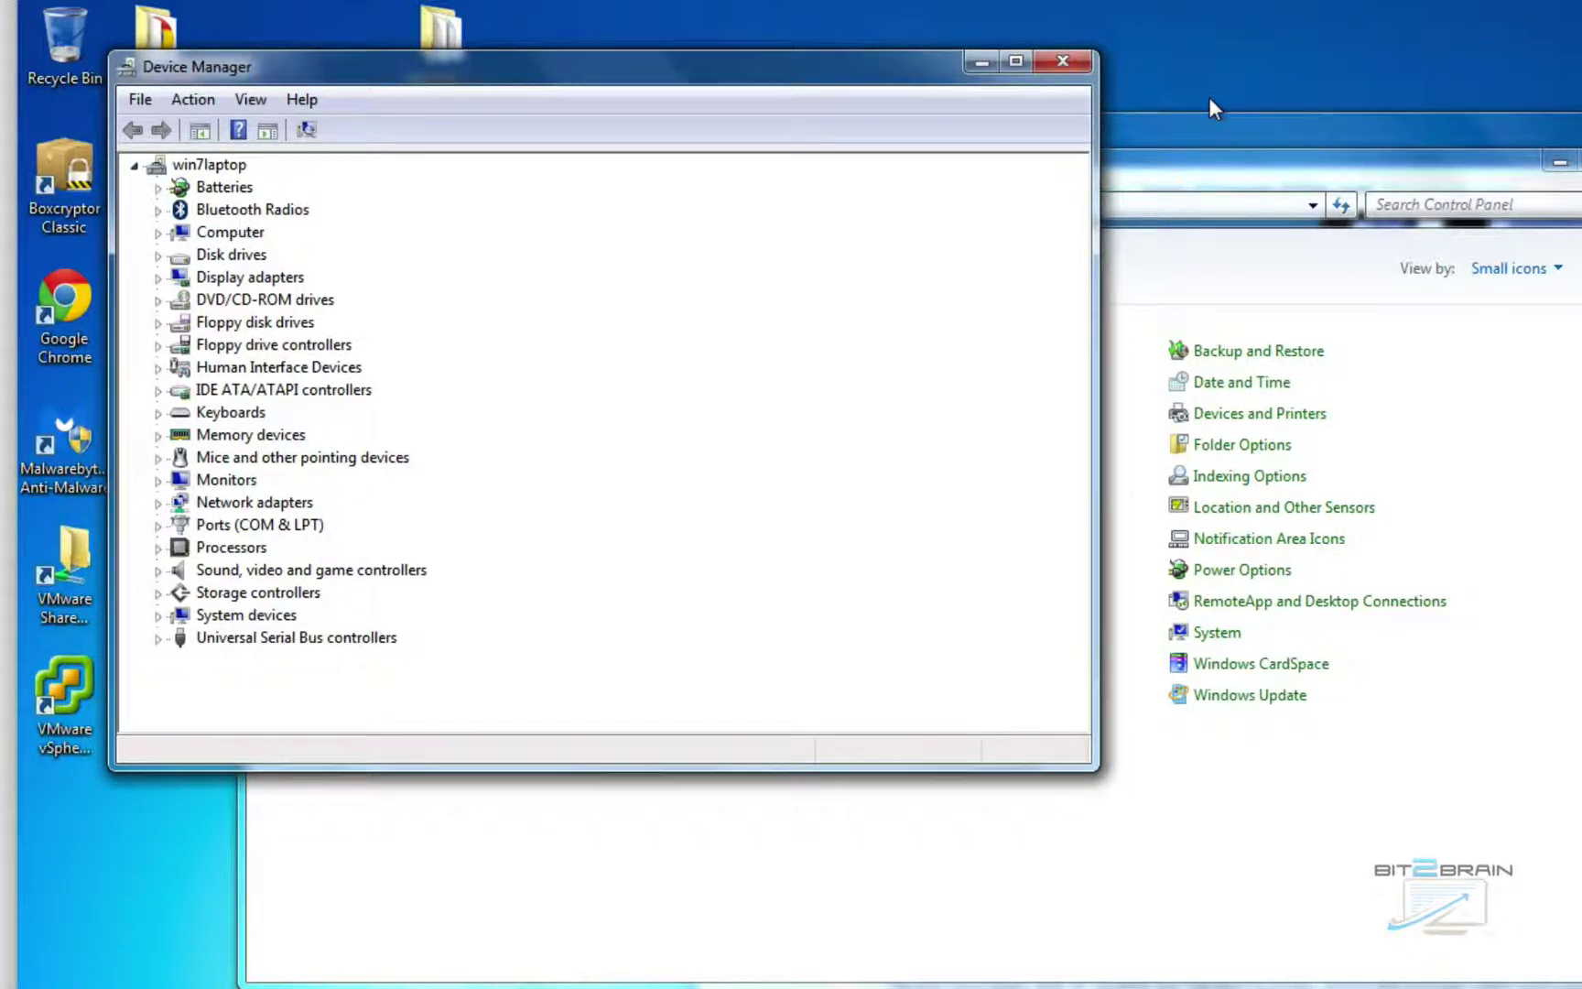
left_click(1062, 61)
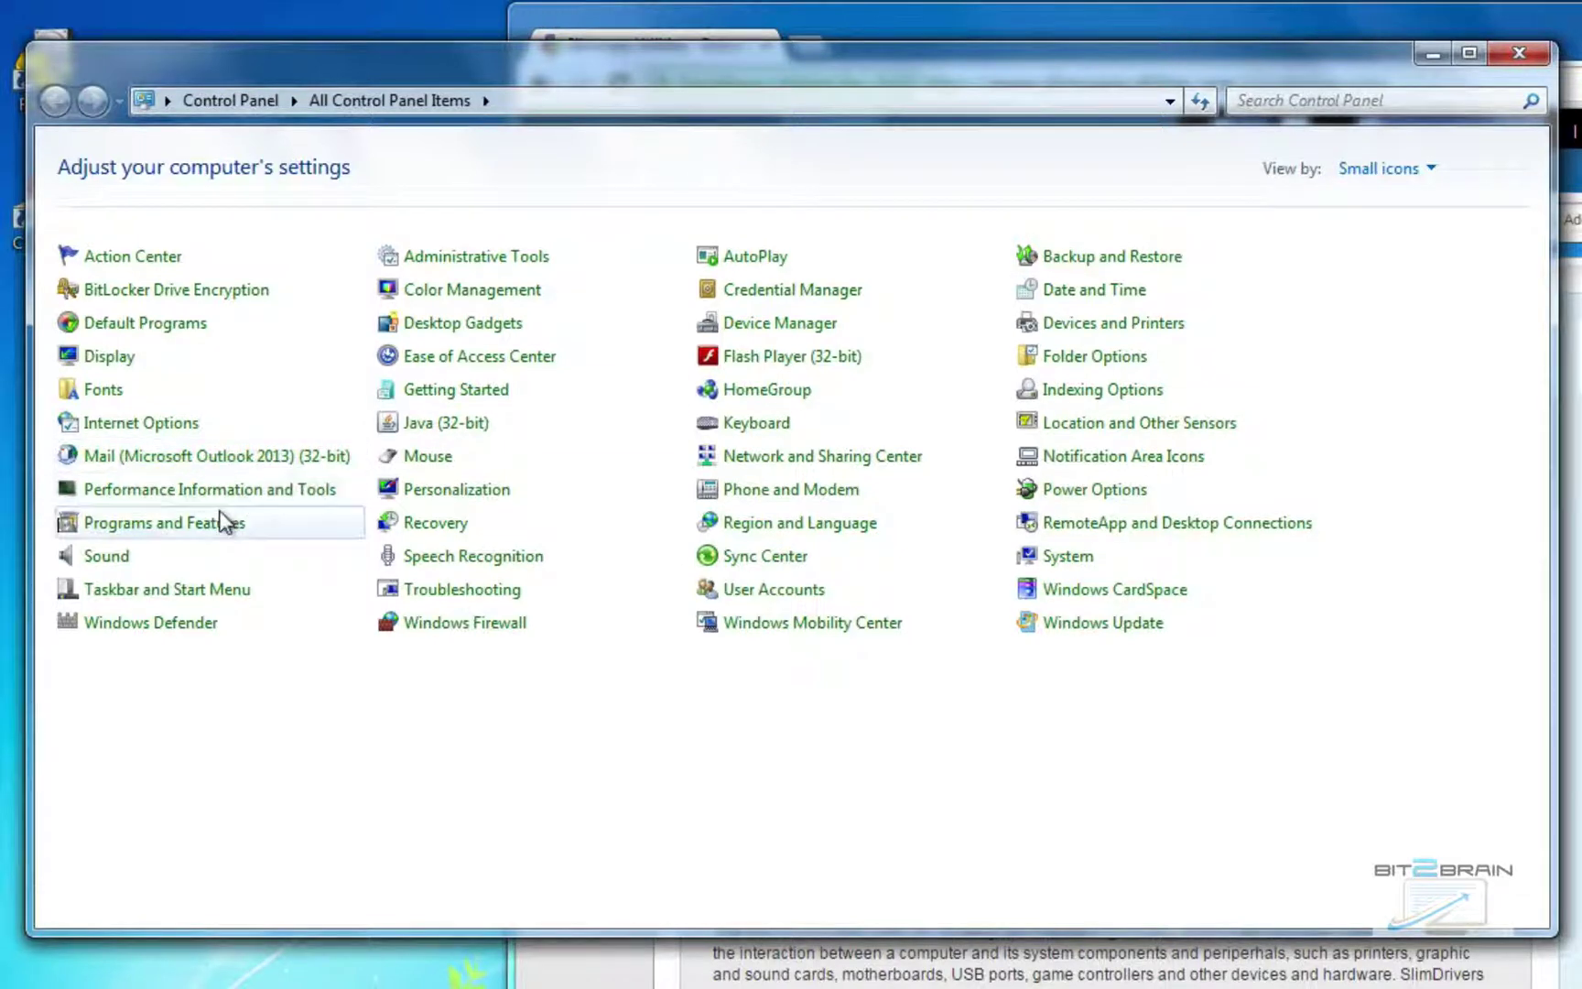
Display the repair options for Microsoft Office 365 - en-us in Programs and Features, and cancel without repairing.
left_click(165, 522)
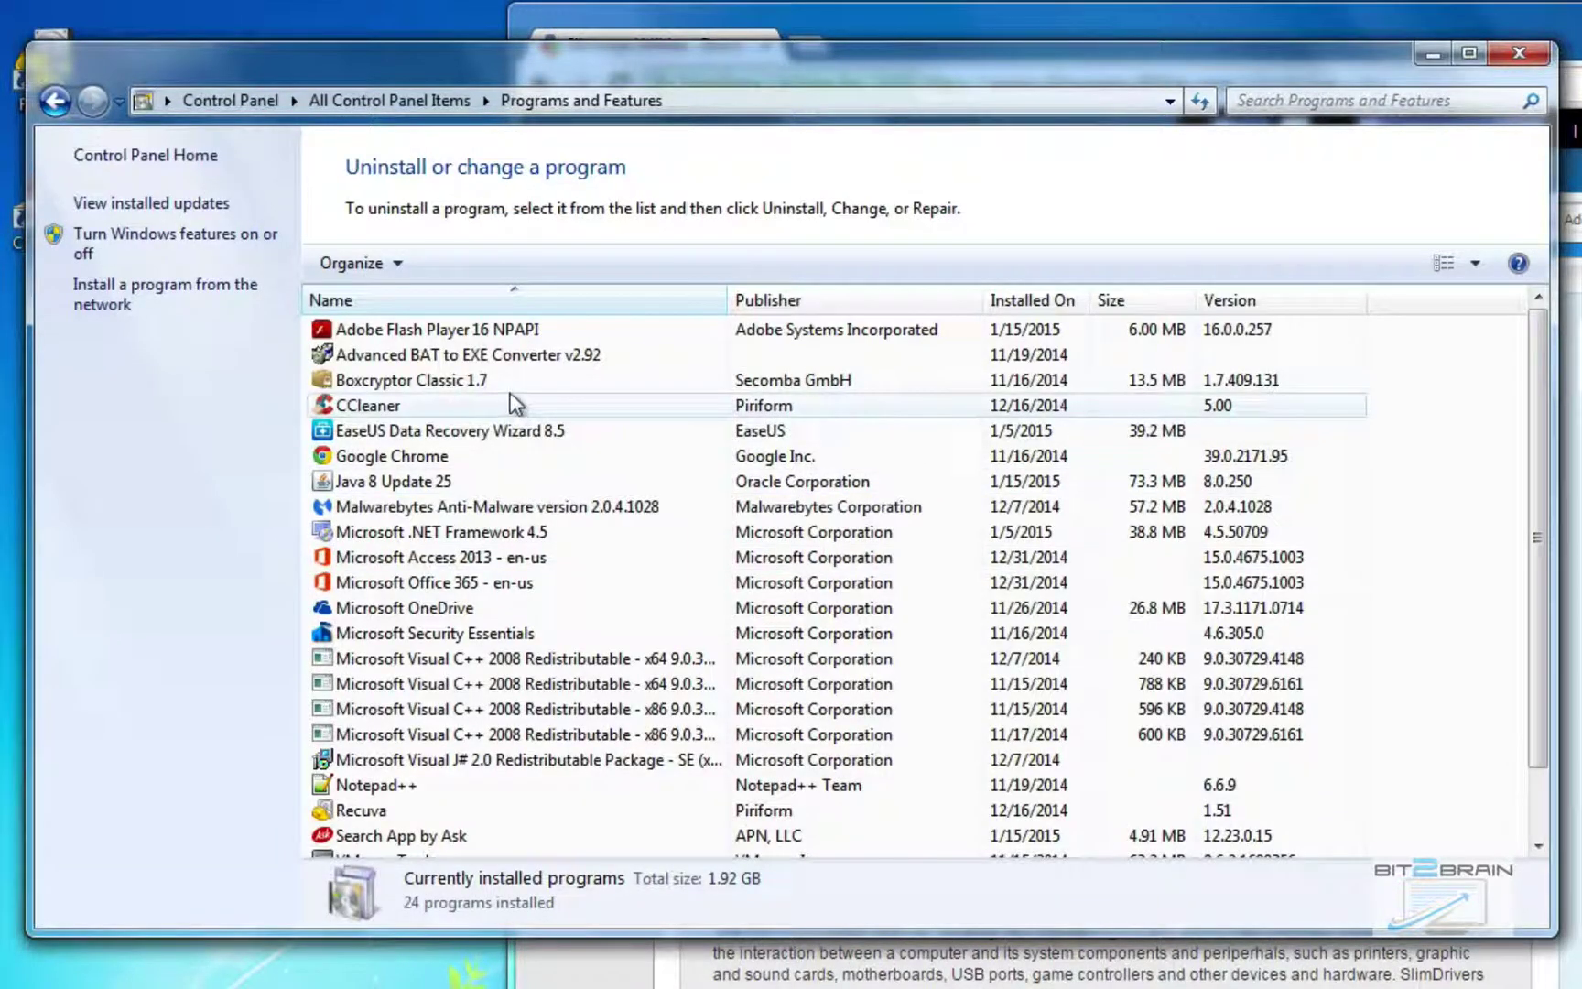
left_click(493, 559)
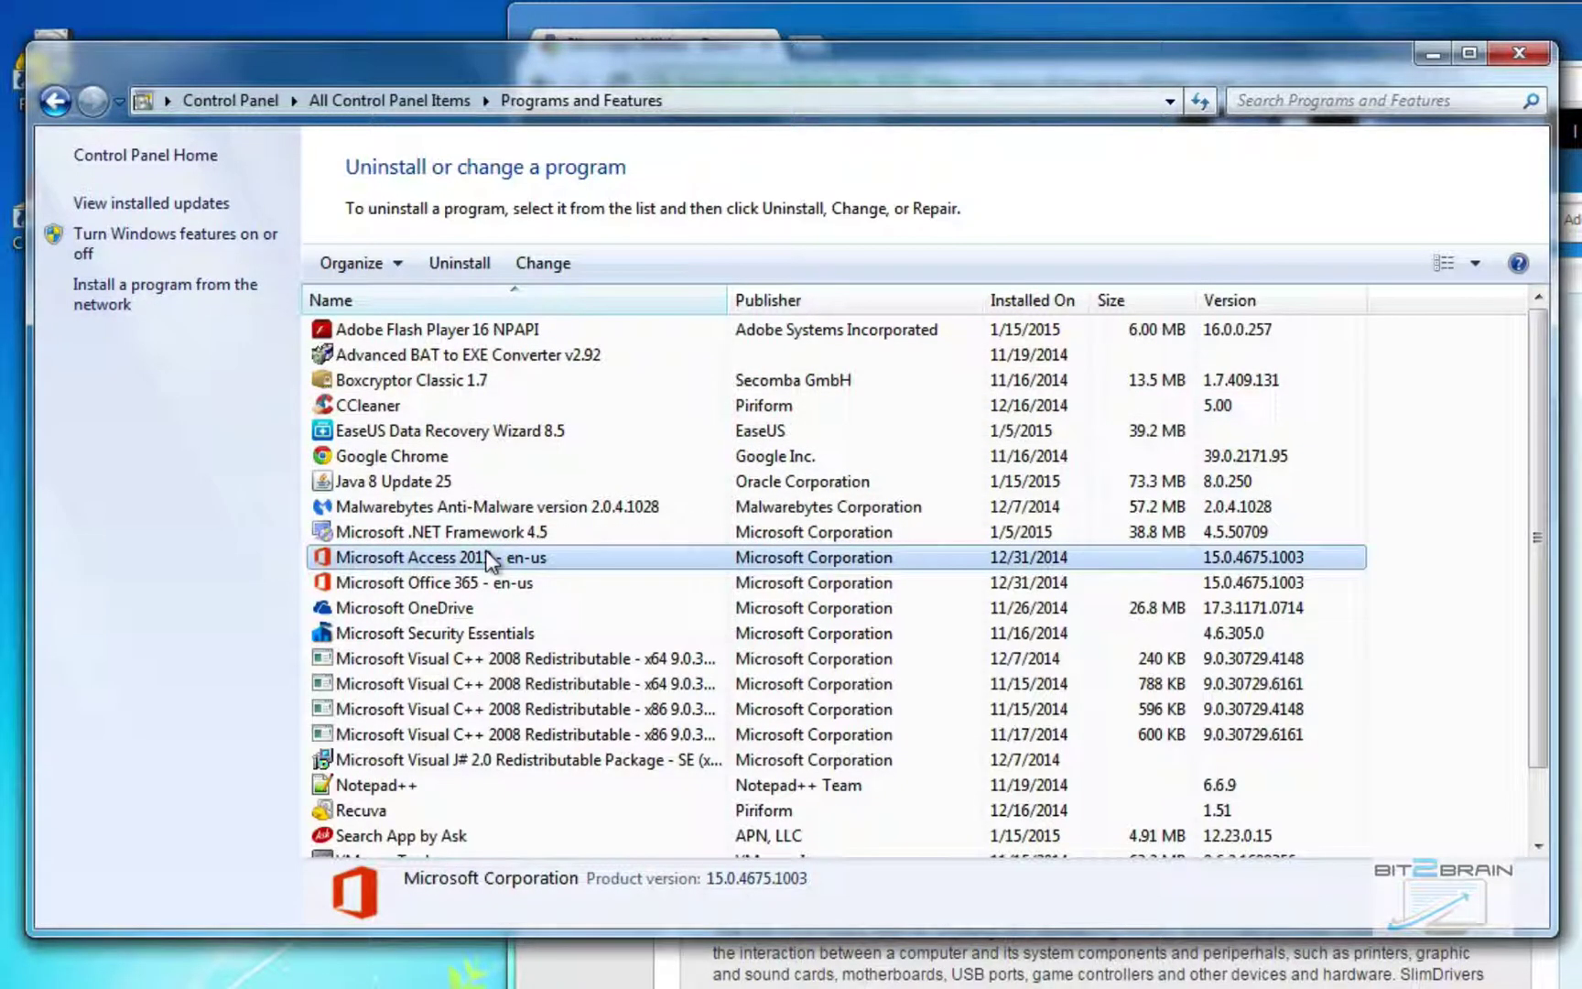
left_click(488, 588)
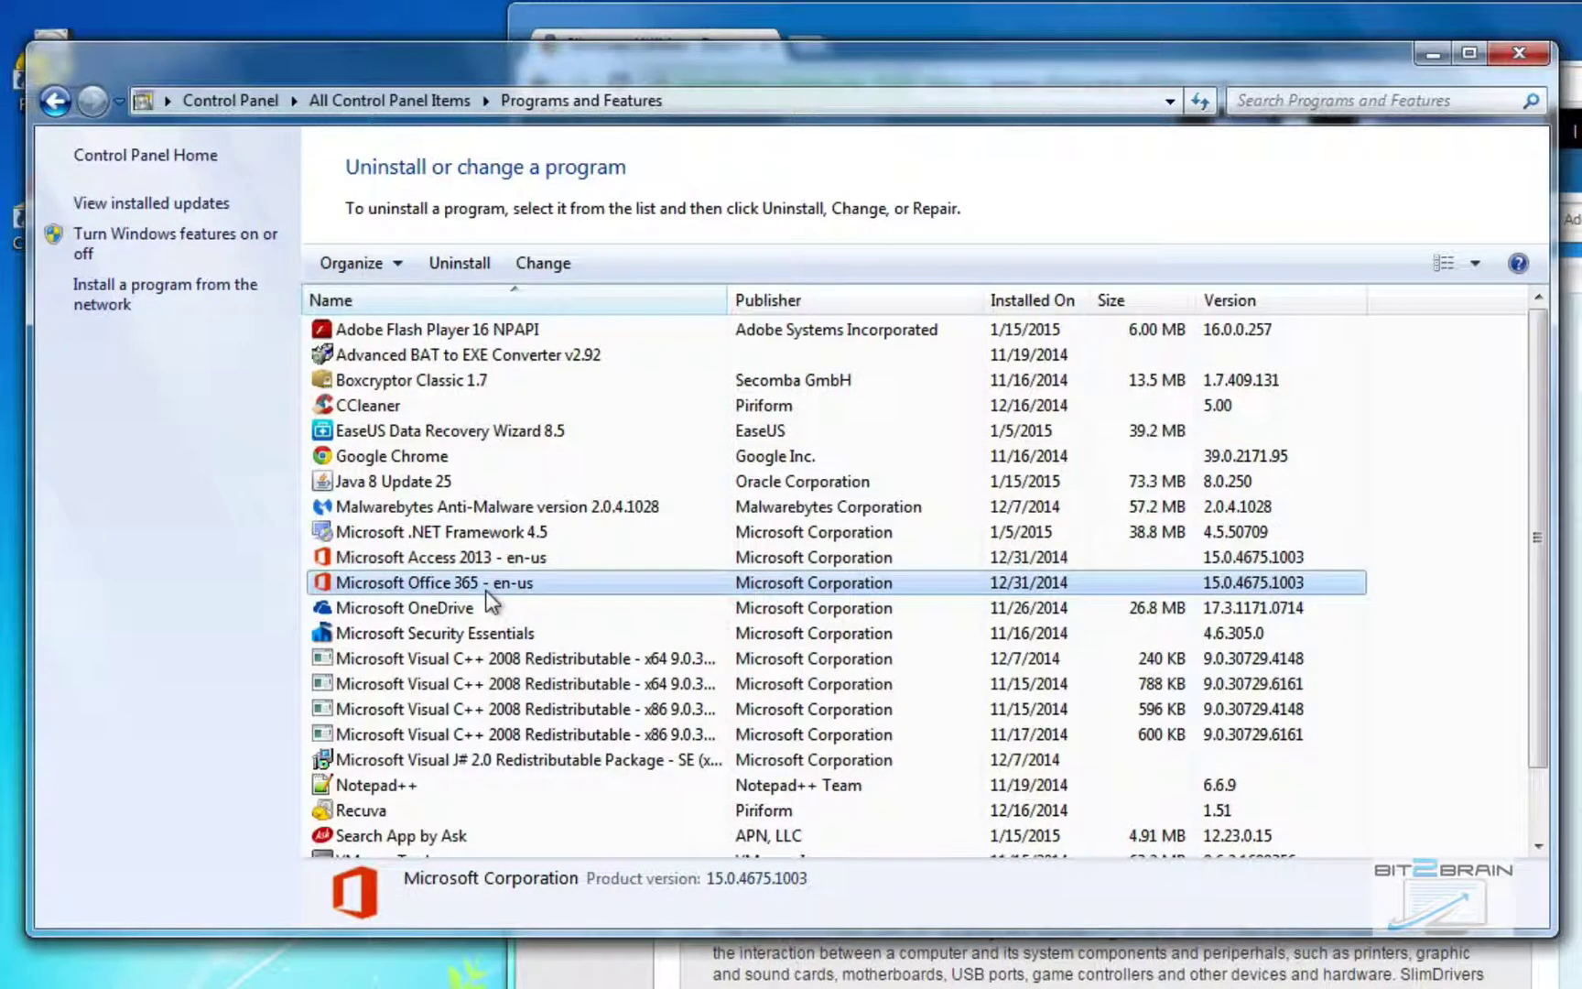
right_click(487, 590)
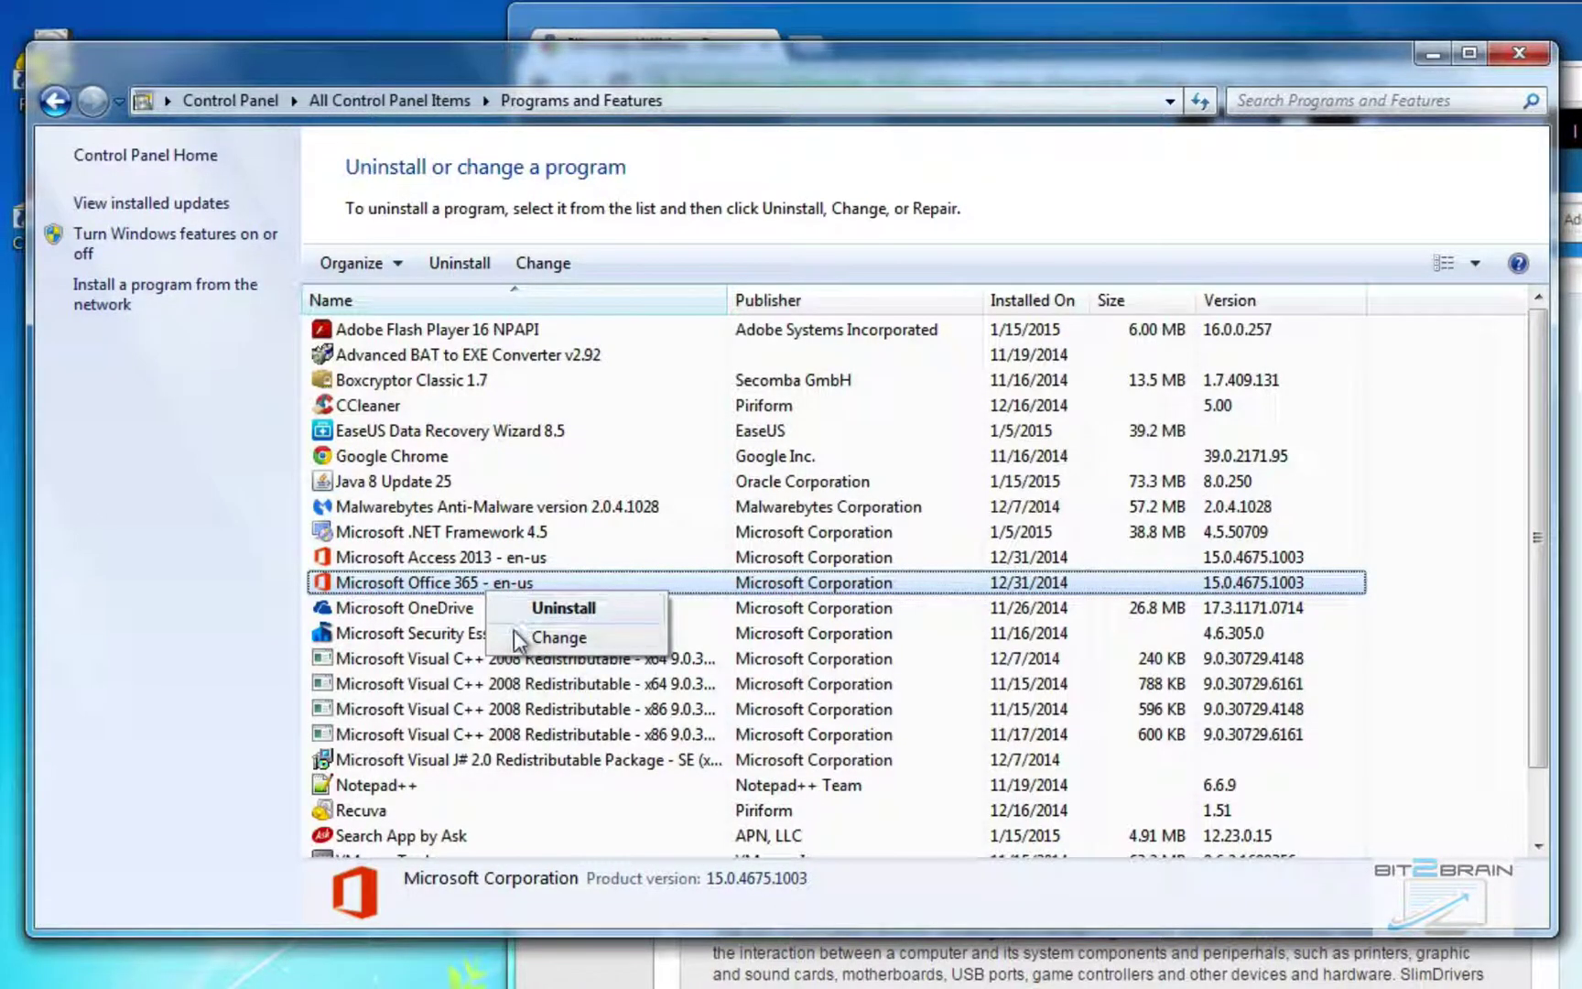
left_click(514, 630)
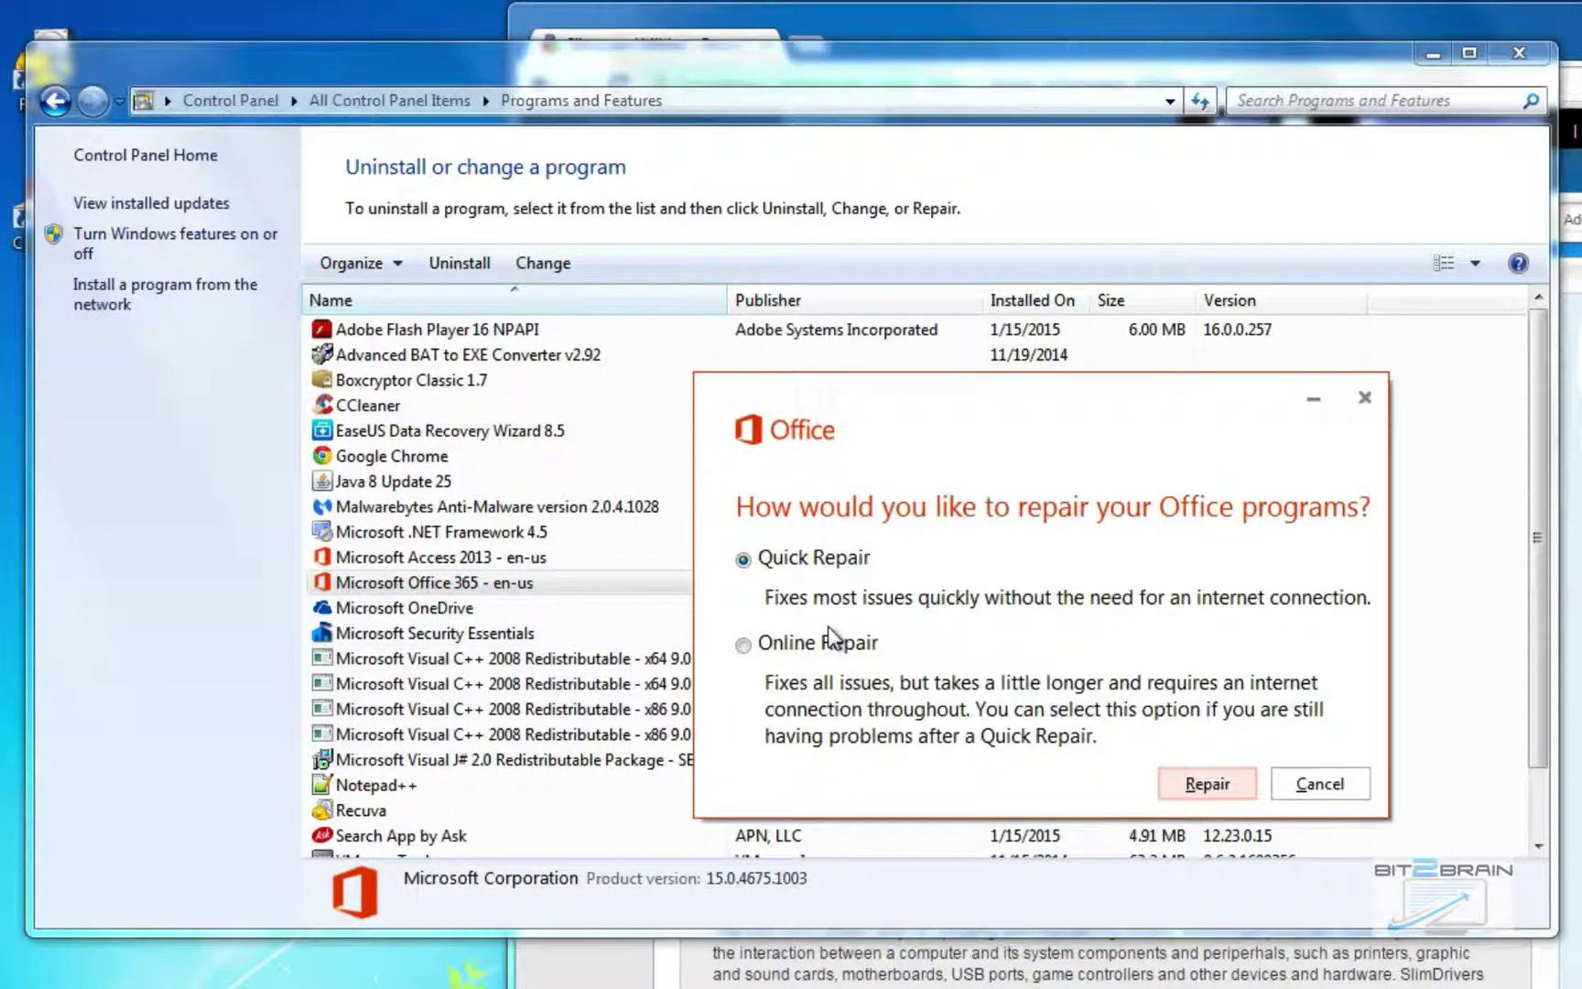
left_click(1293, 783)
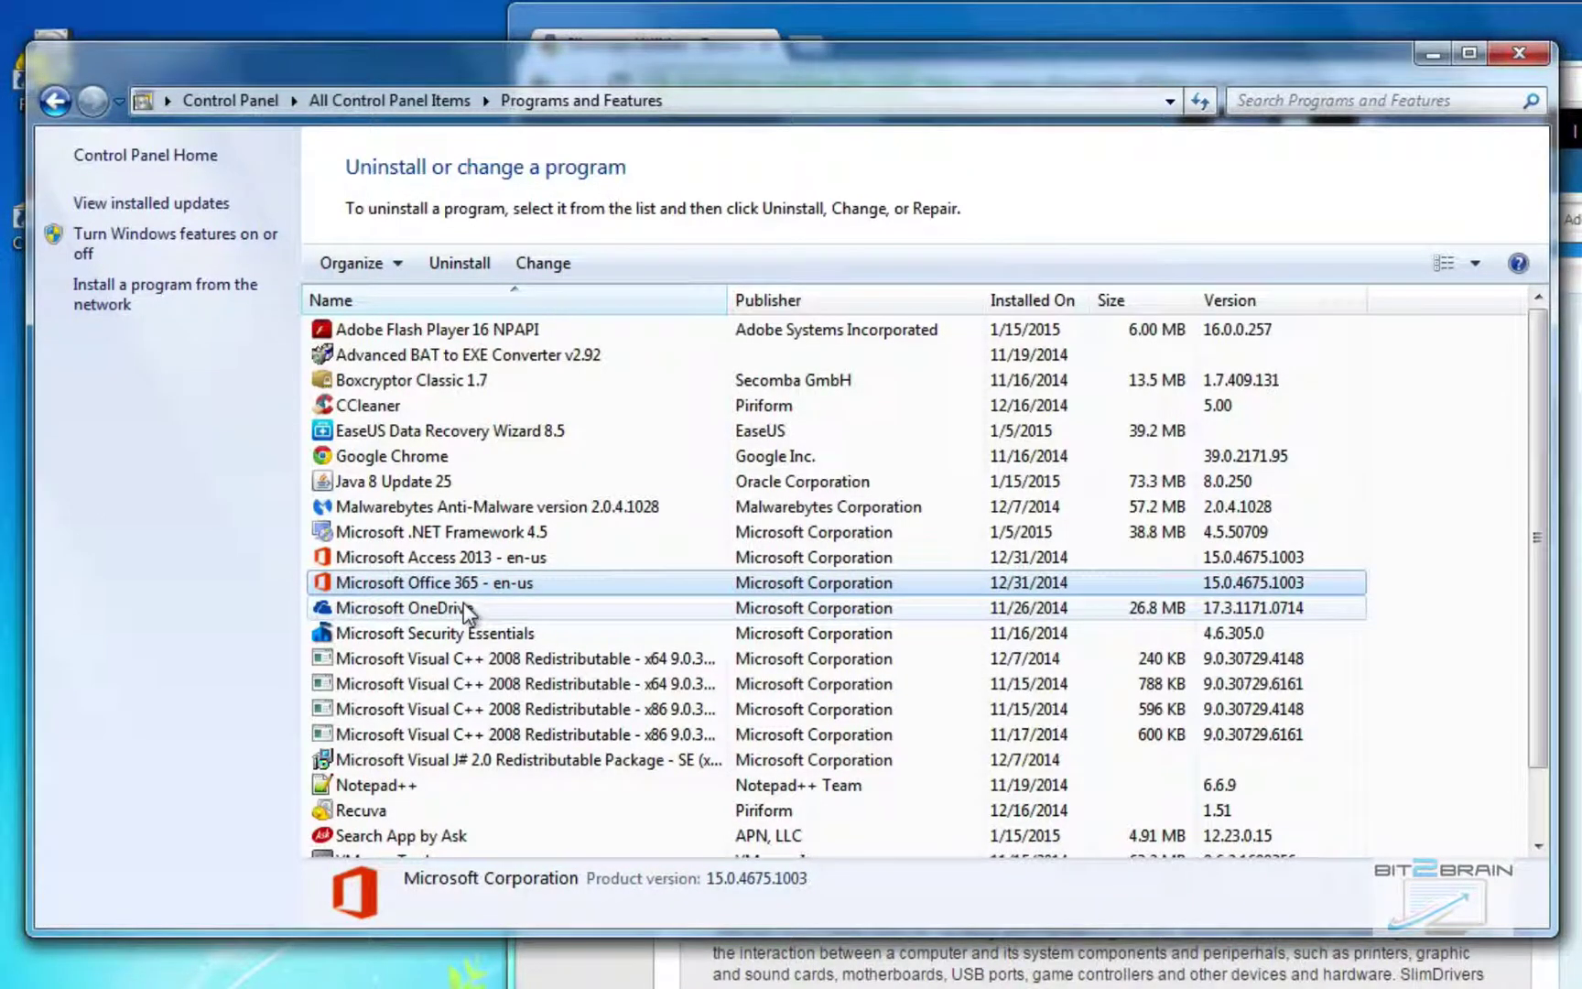
Switch back to Chrome and search Google for revo.
left_click(1566, 85)
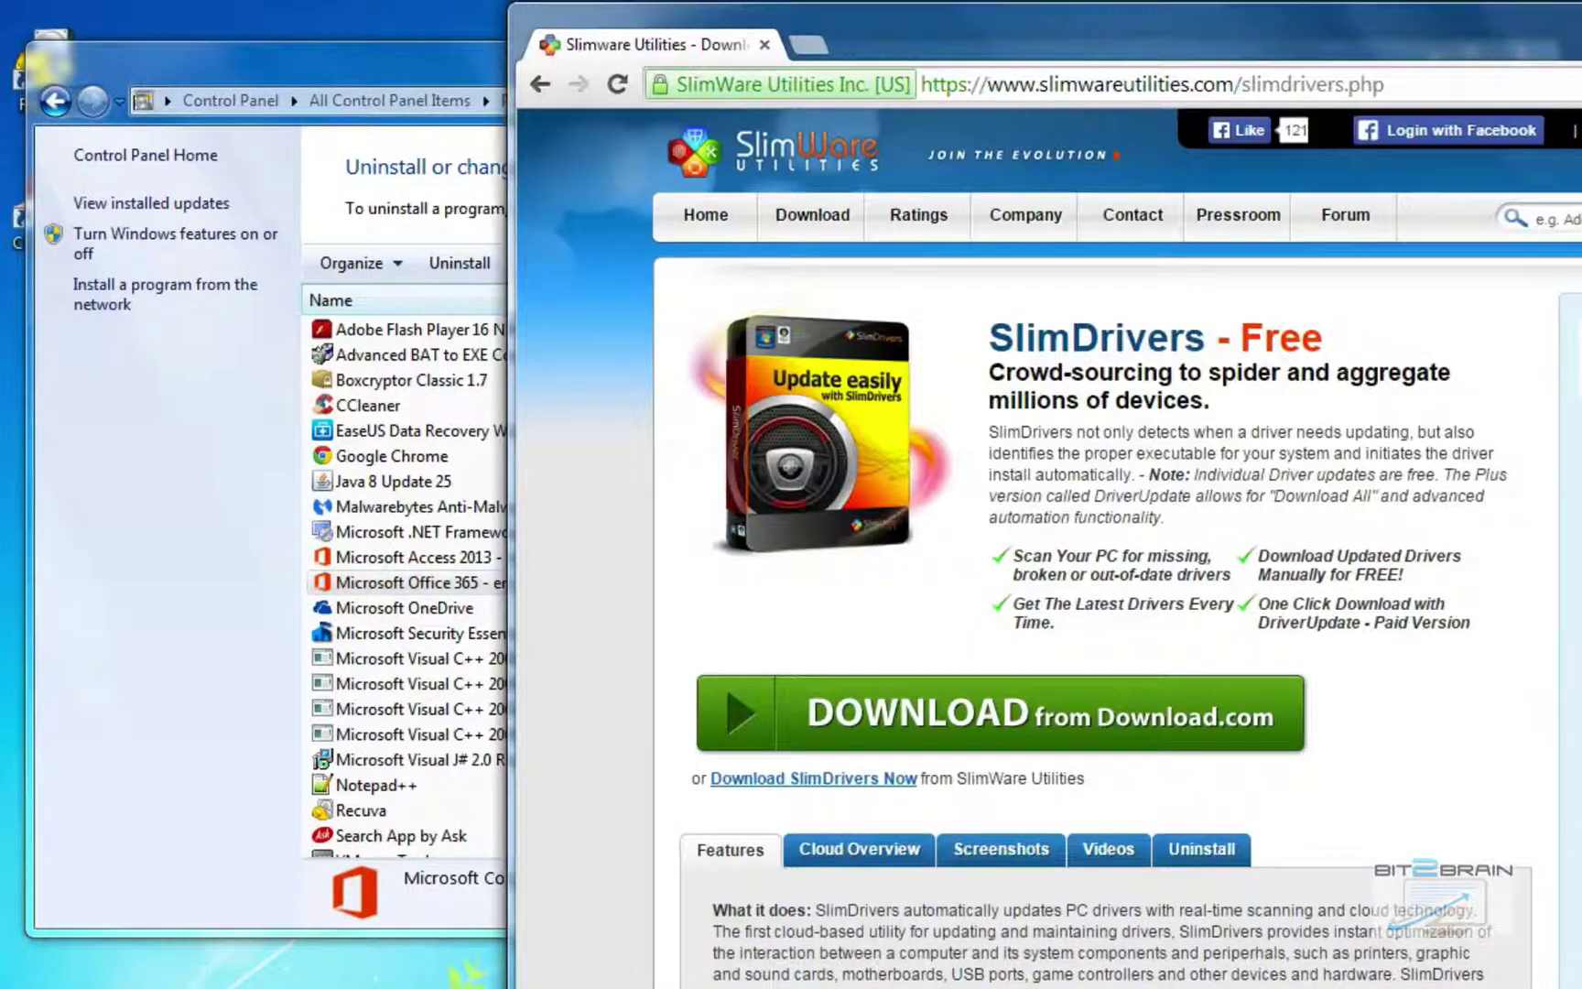
key("ctrl+a")
type("revo")
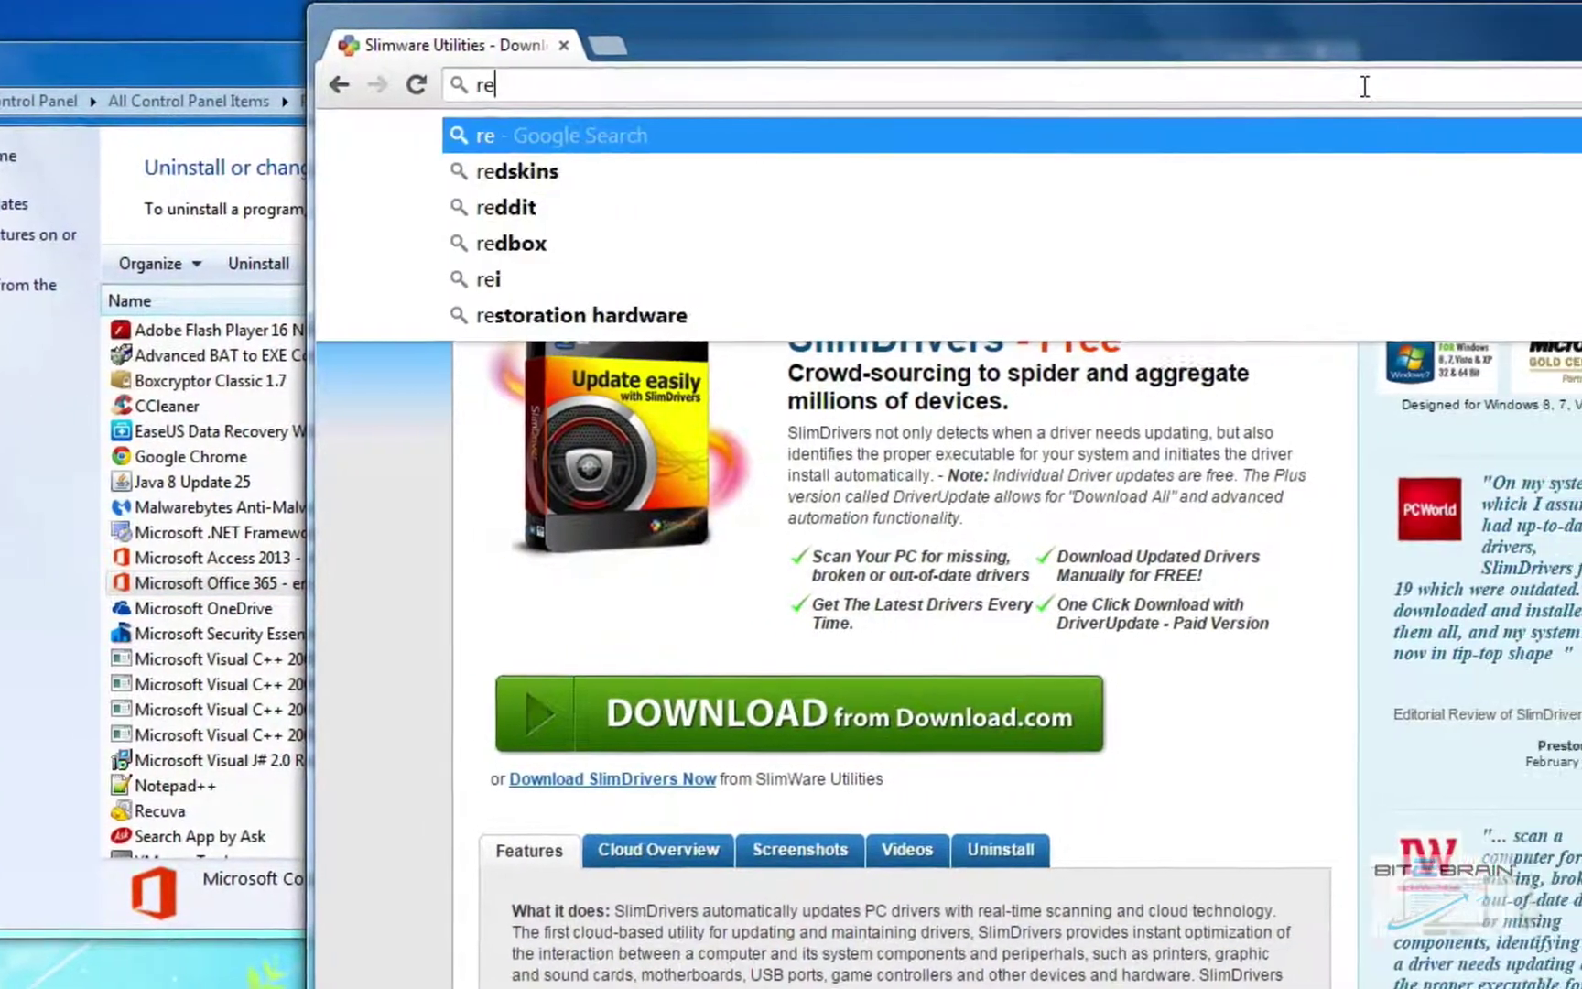
key("Return")
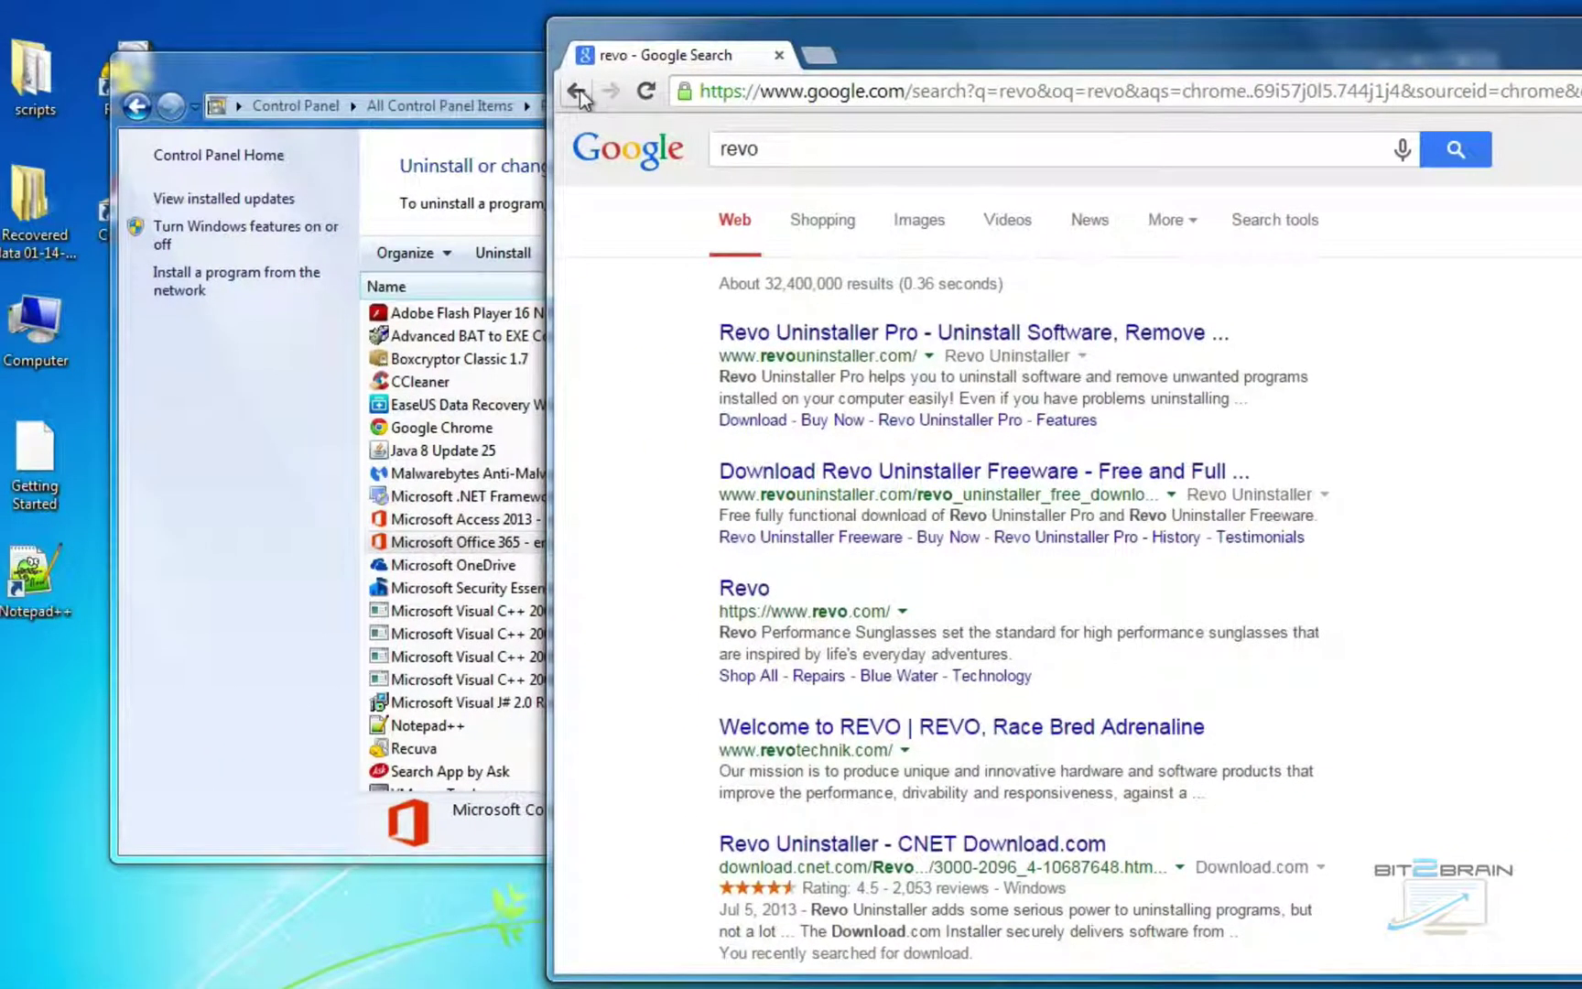
Generate a system health report from the Advanced Tools of Performance Information and Tools in Control Panel.
left_click(139, 101)
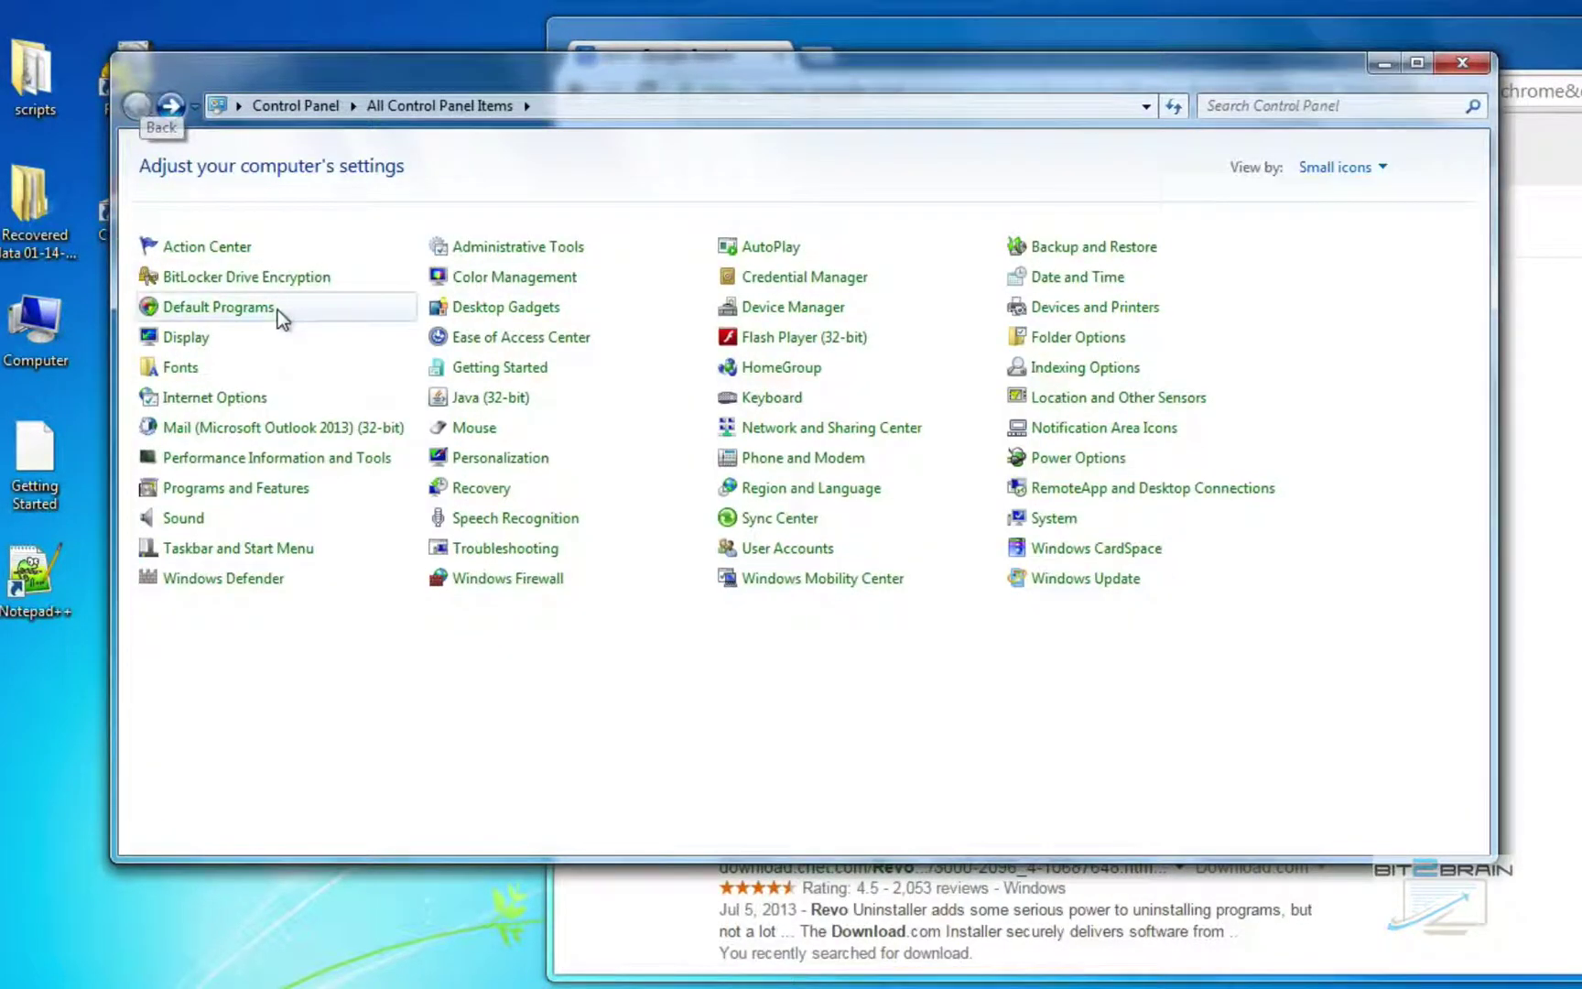
left_click(272, 455)
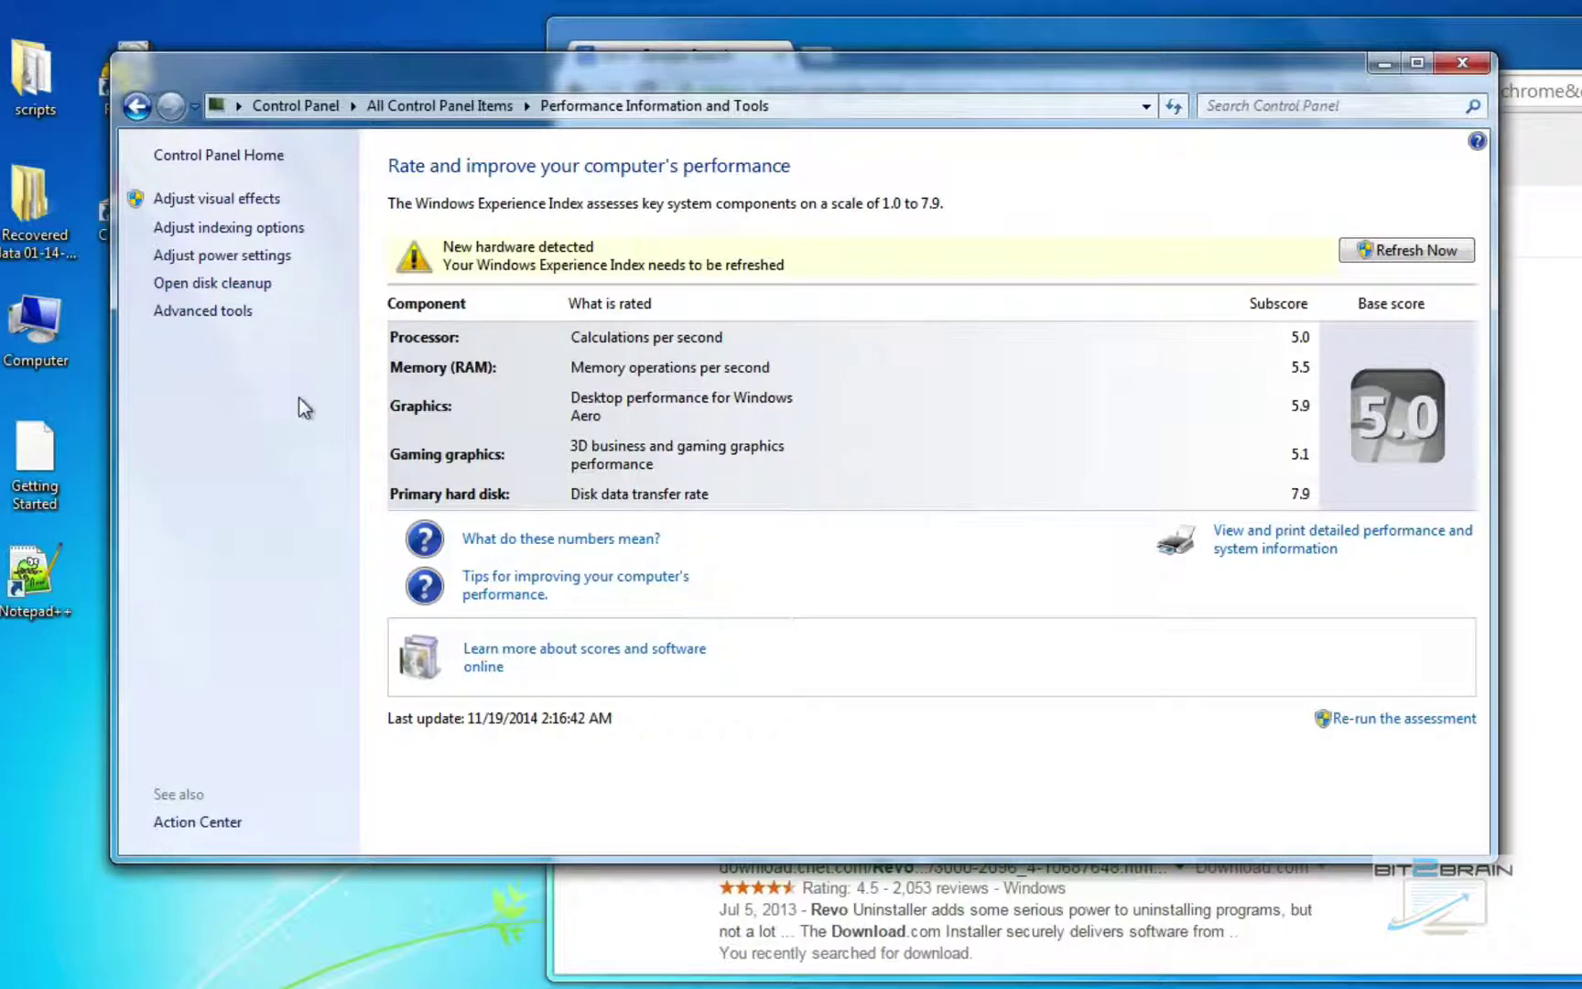
left_click(222, 312)
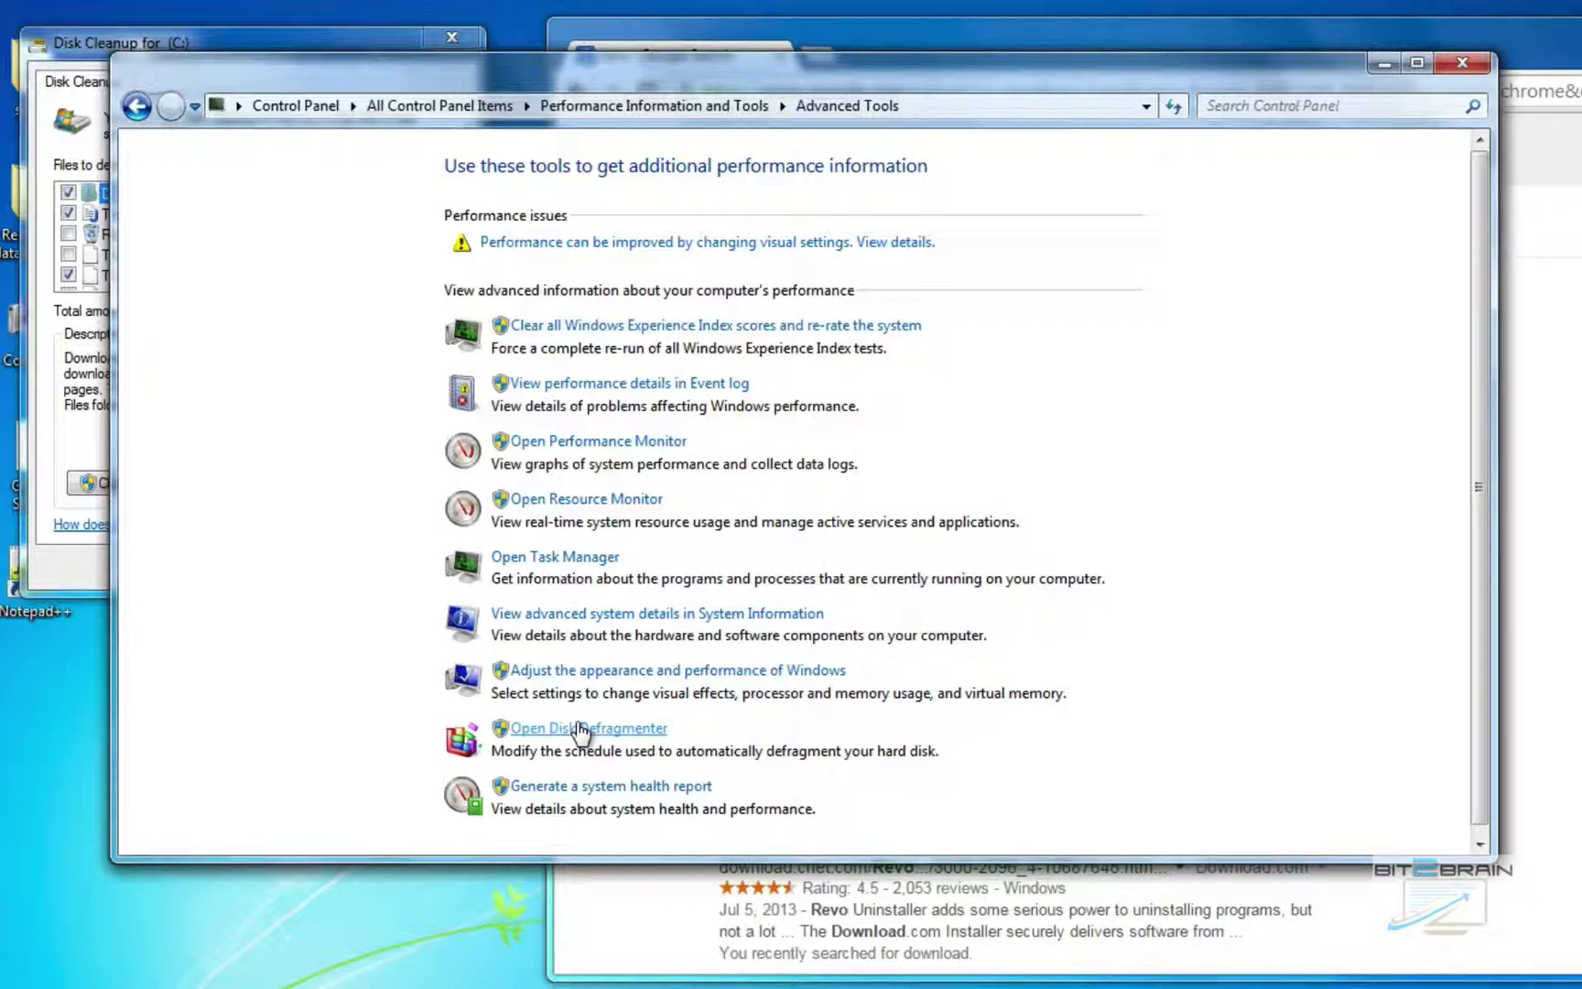
left_click(569, 788)
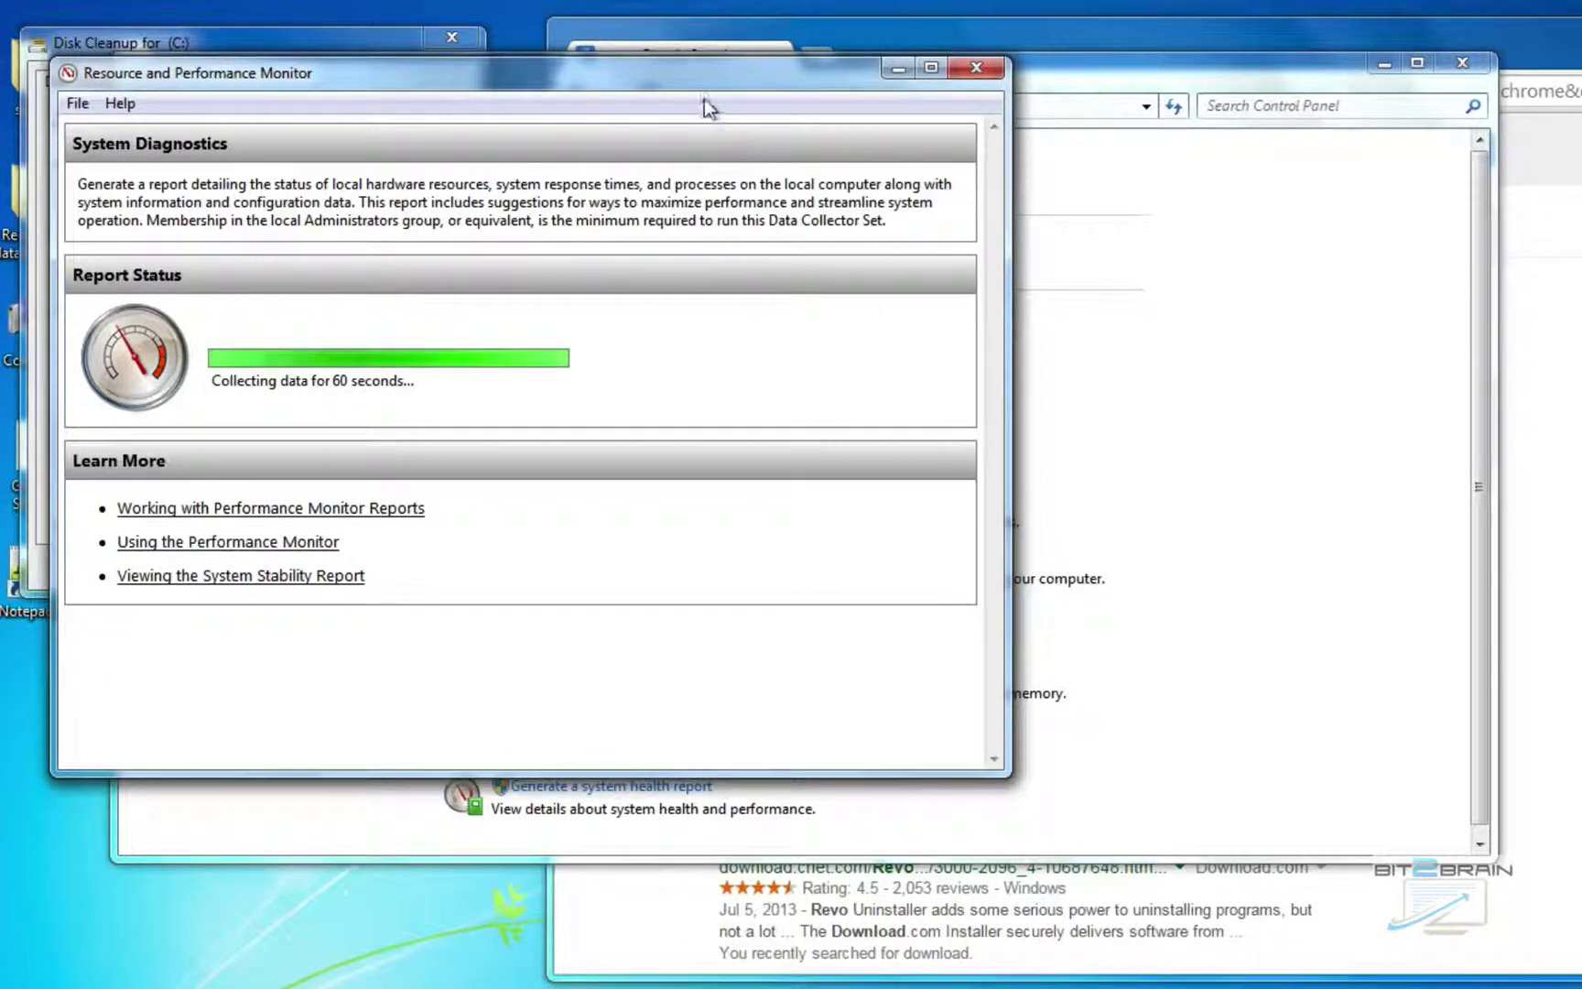
left_click_drag(700, 84, 678, 0)
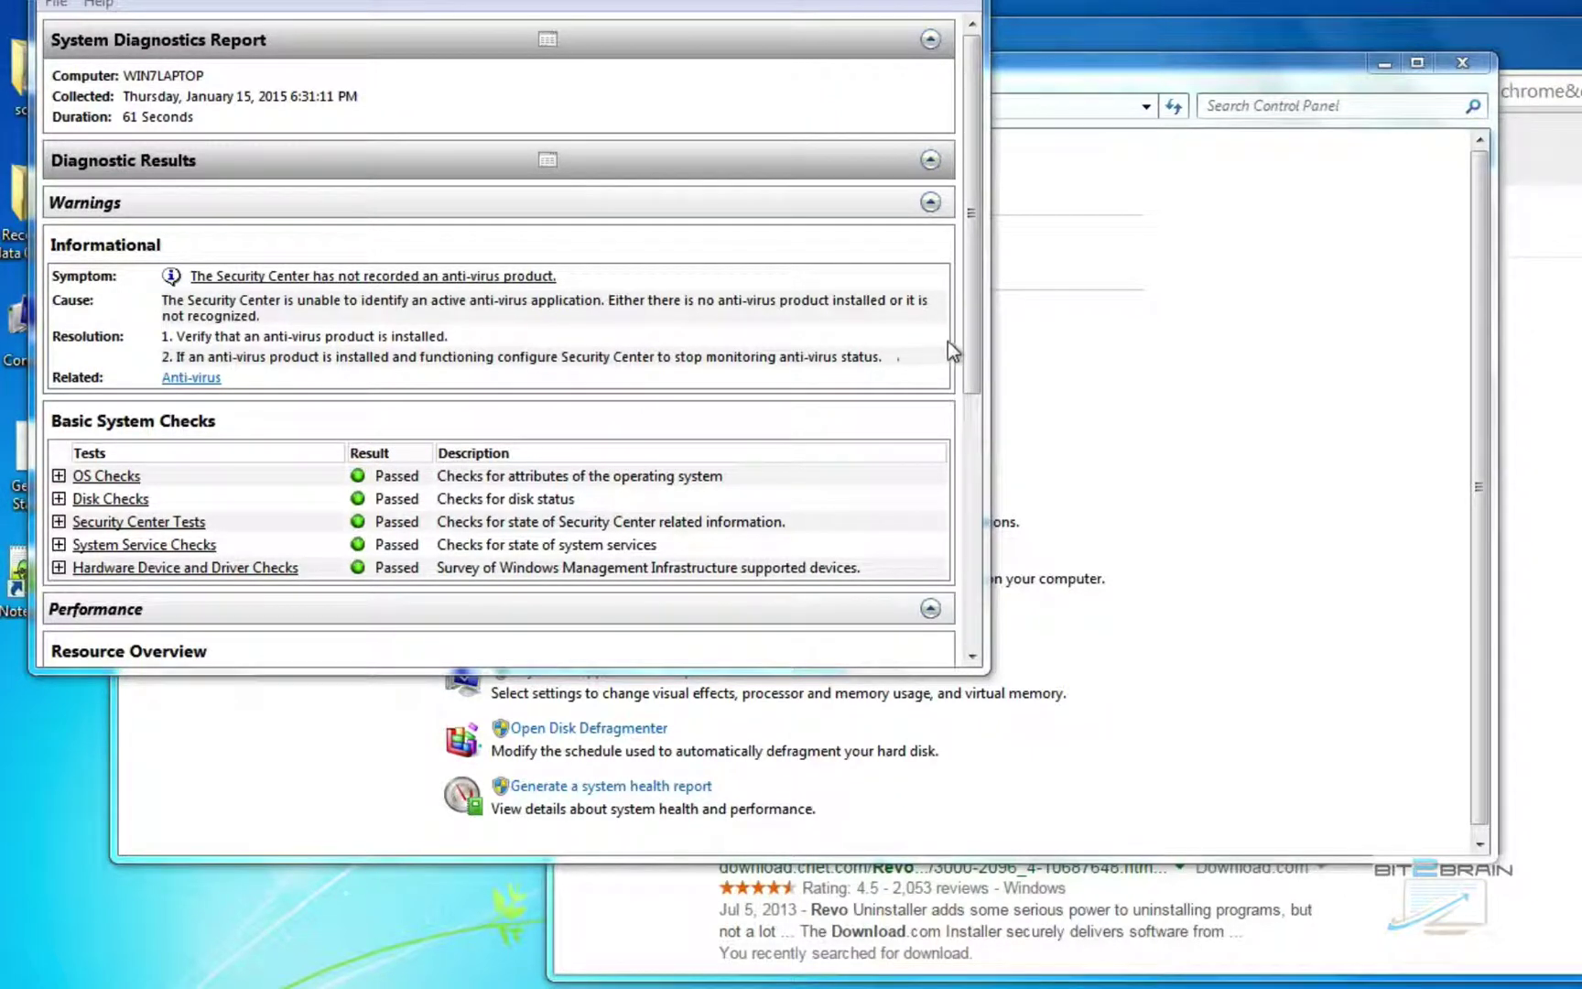
Expand the Software Configuration section of the System Diagnostics Report, view the OS Checks details, and collapse OS Checks.
left_click_drag(968, 383, 947, 605)
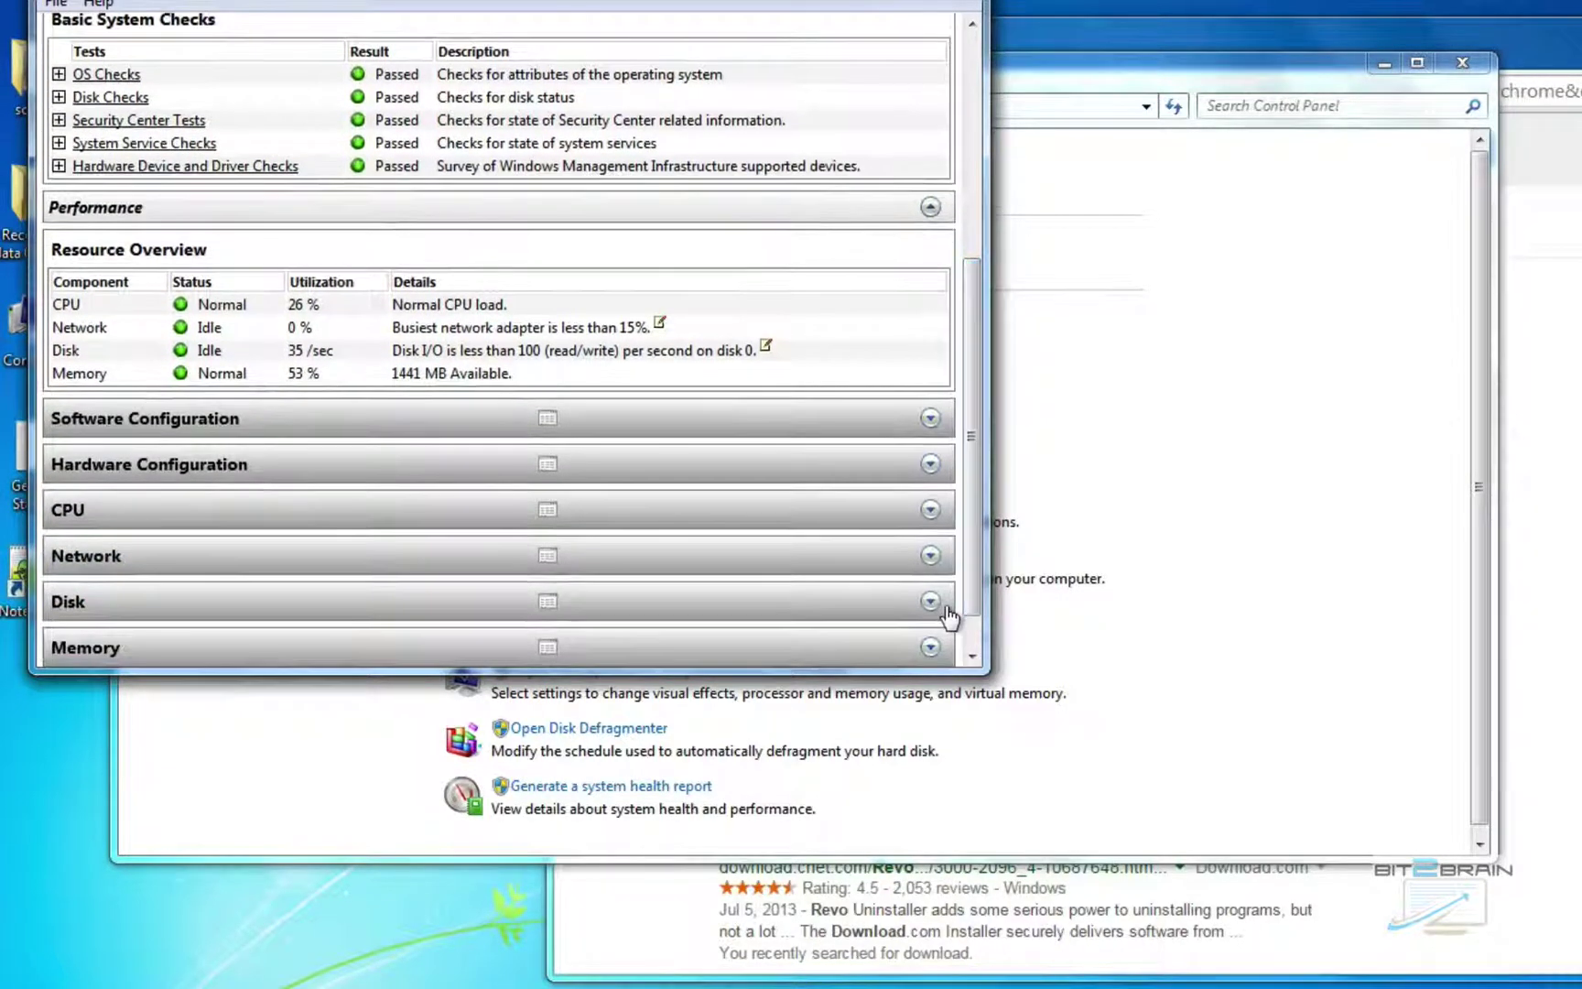
left_click(927, 422)
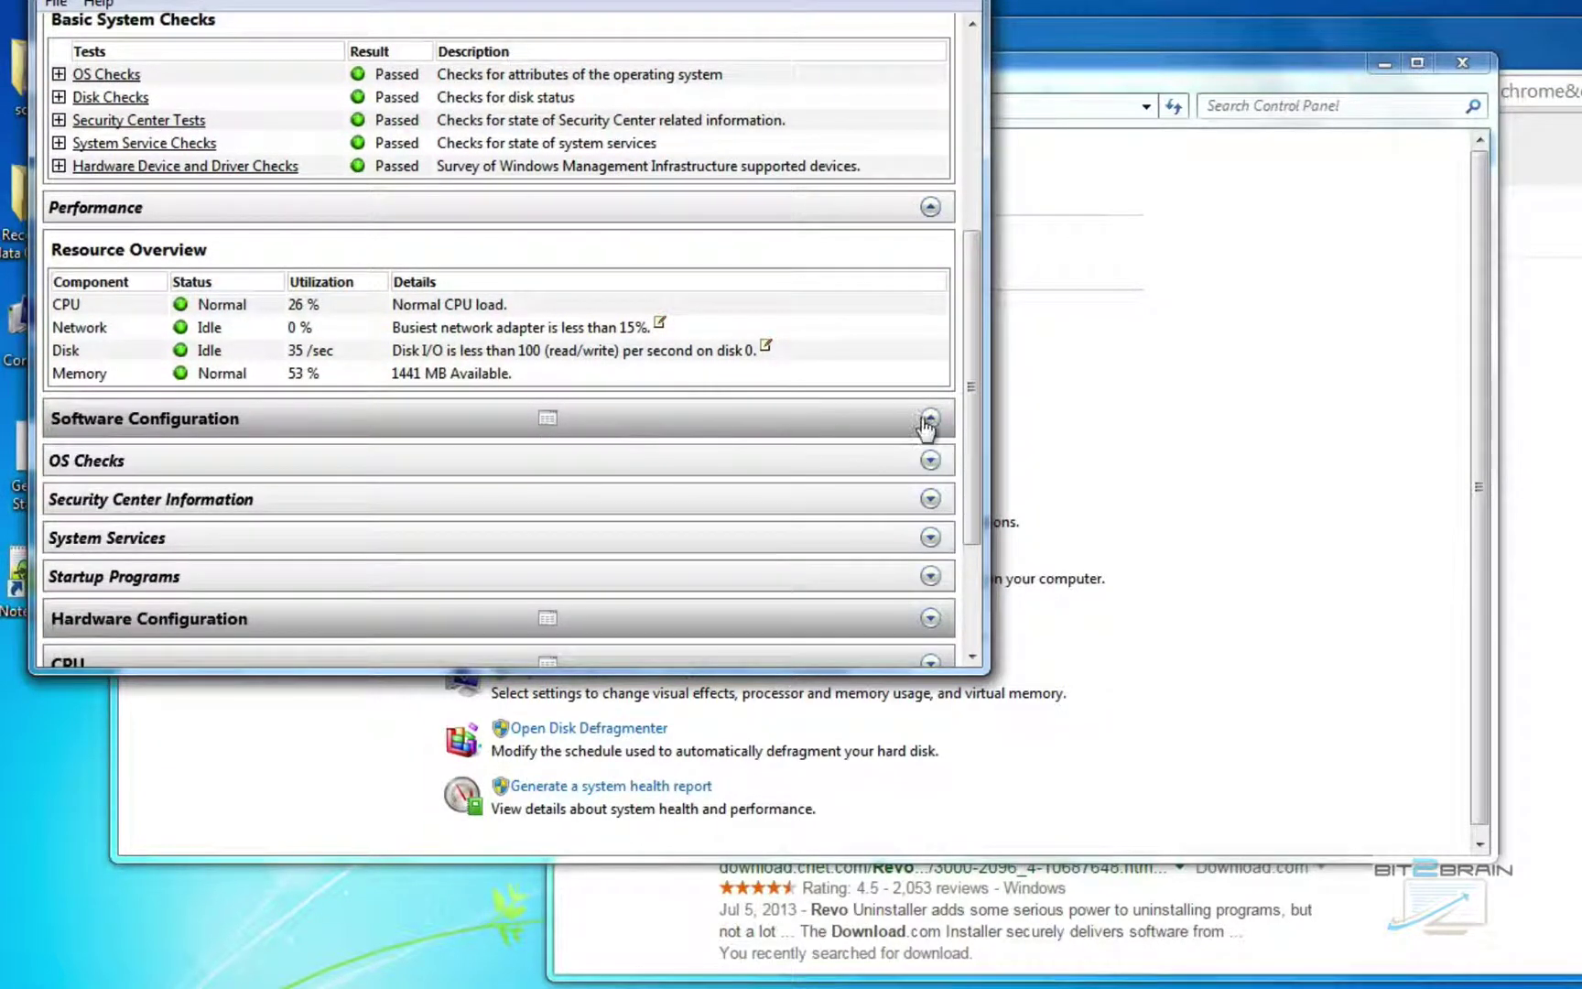
left_click(927, 423)
left_click(927, 421)
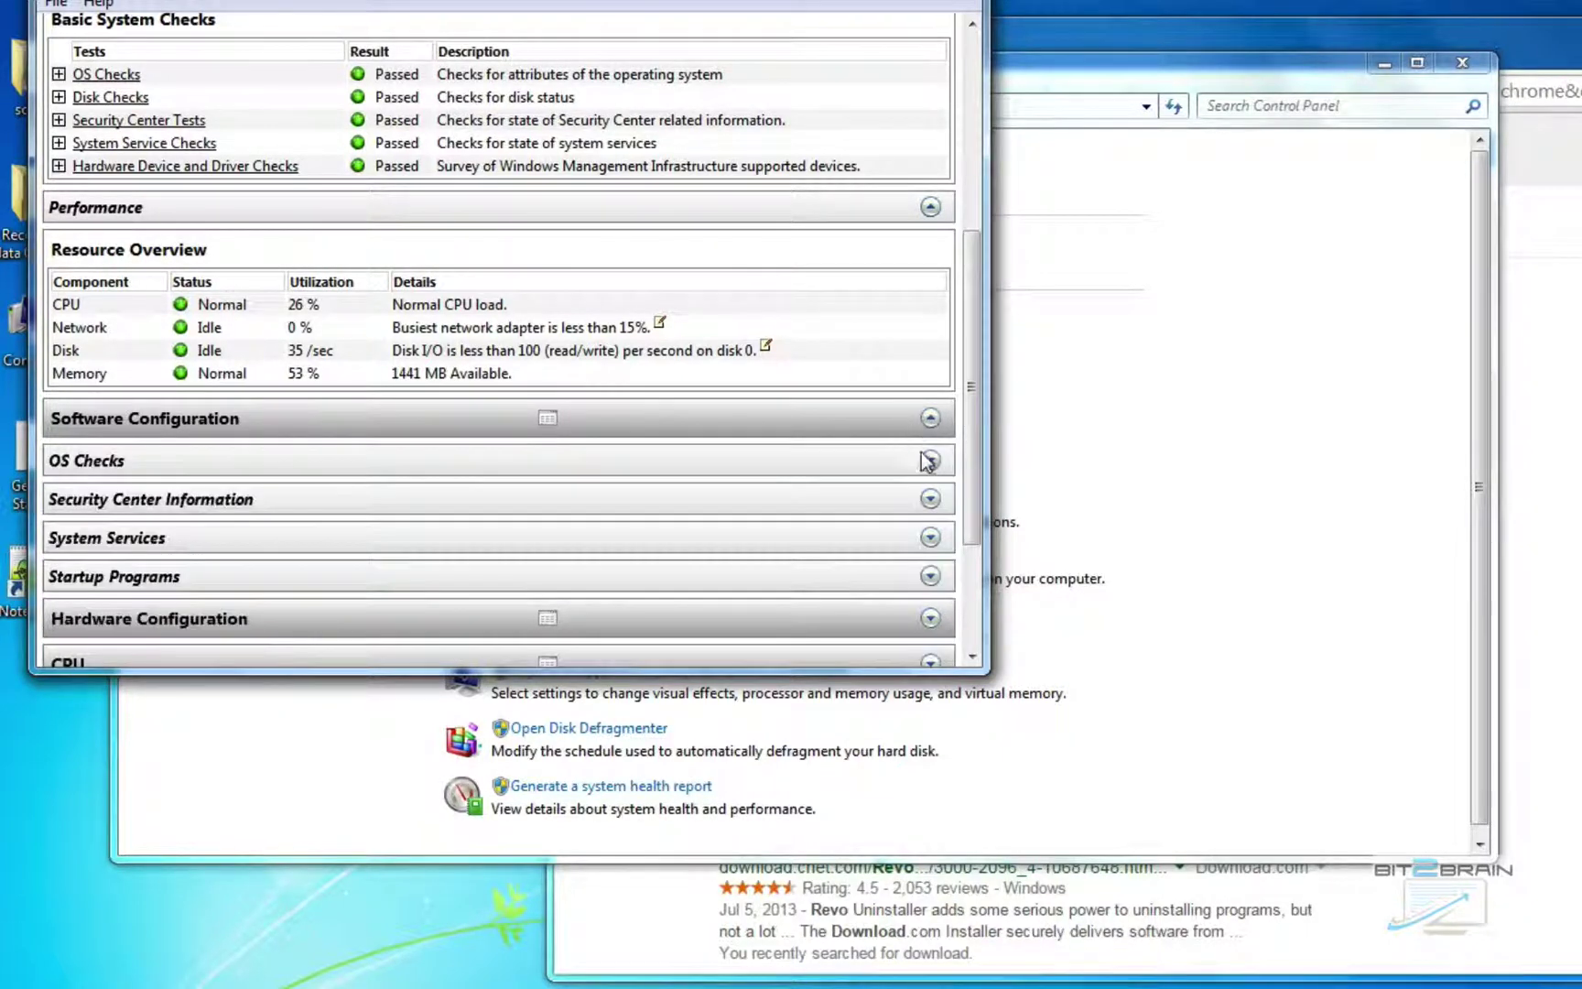
left_click(930, 460)
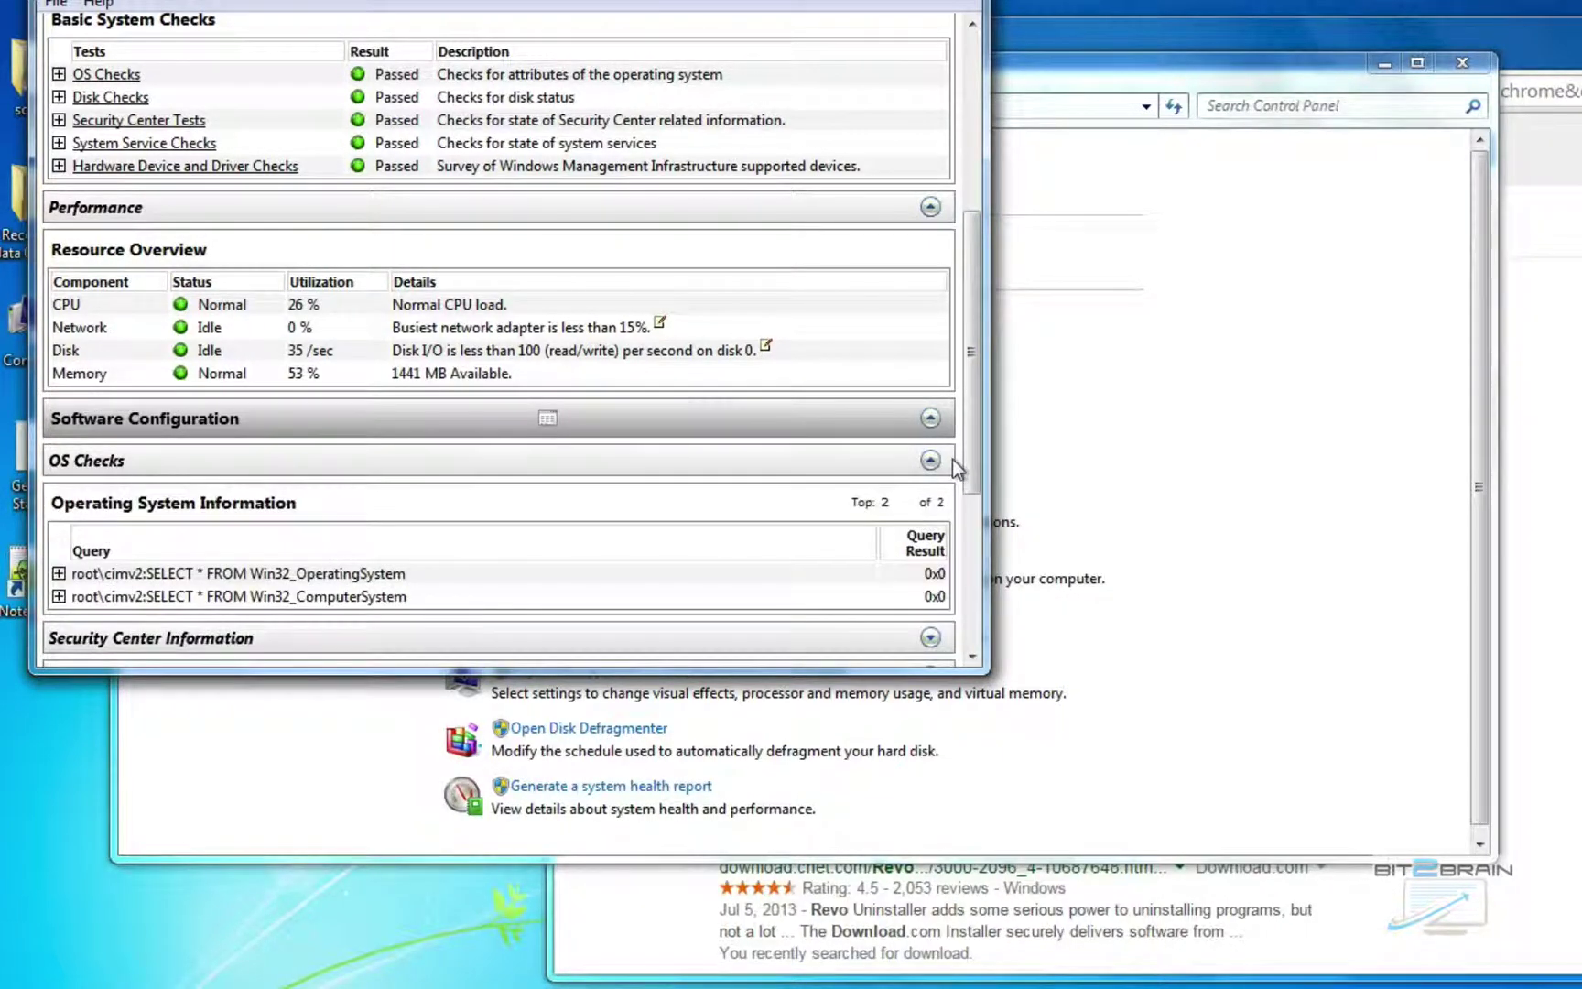
left_click(932, 463)
Expand the report's Disk section, the TCP details under Network, and the Process details under CPU.
left_click_drag(975, 460, 974, 595)
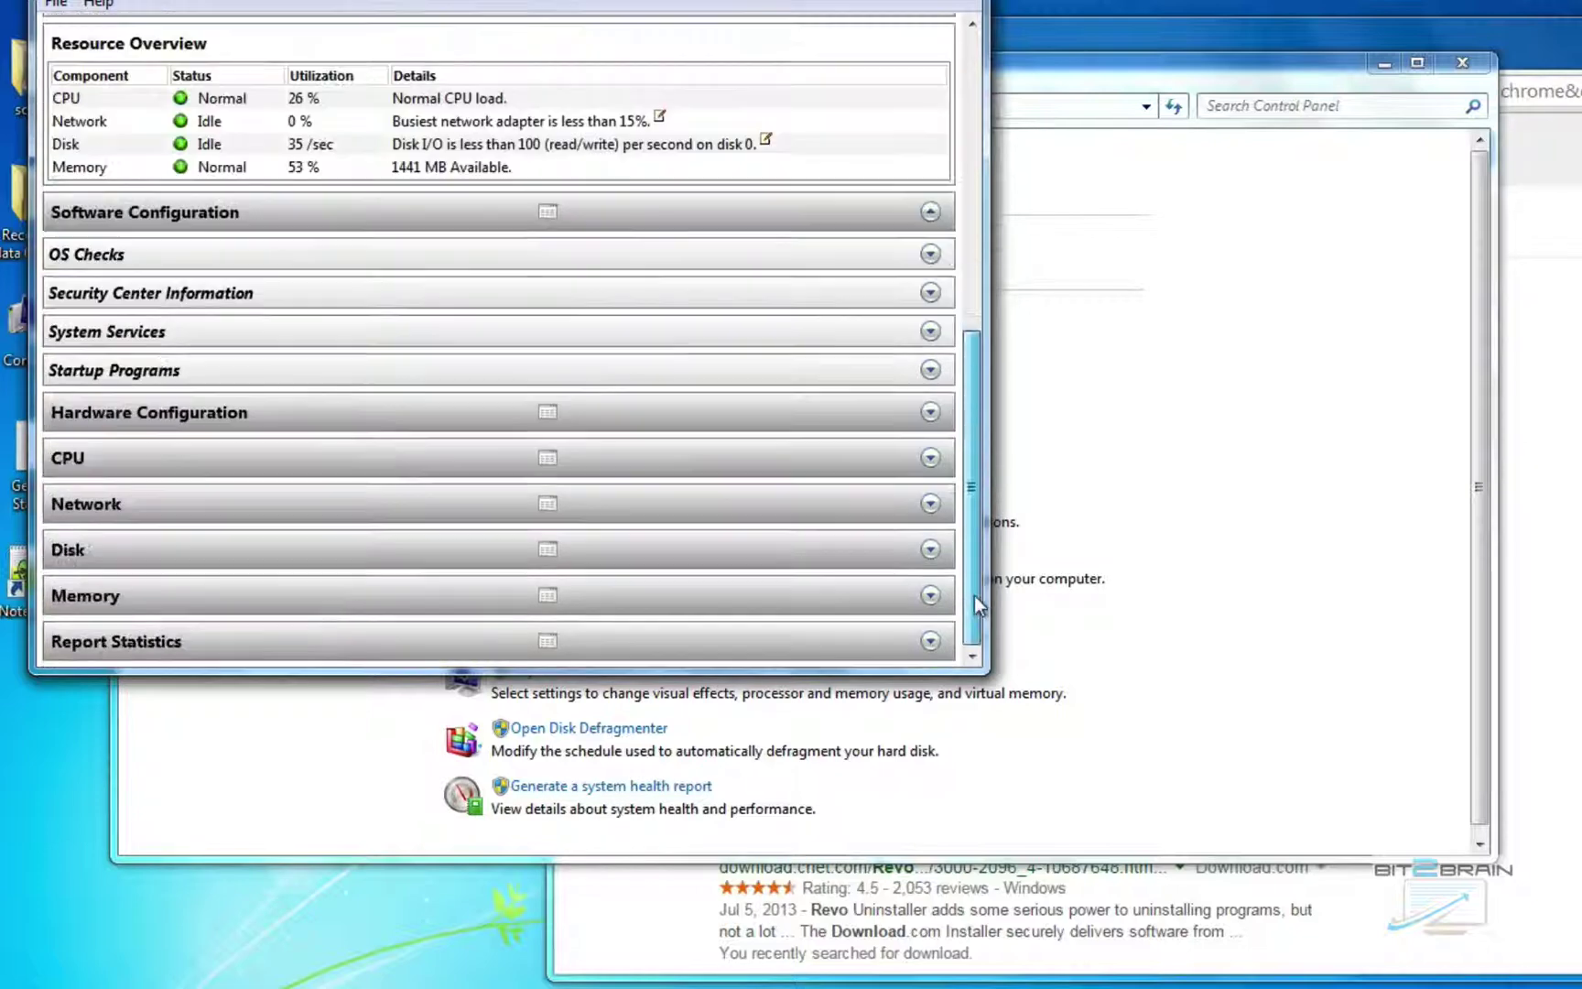
left_click(930, 550)
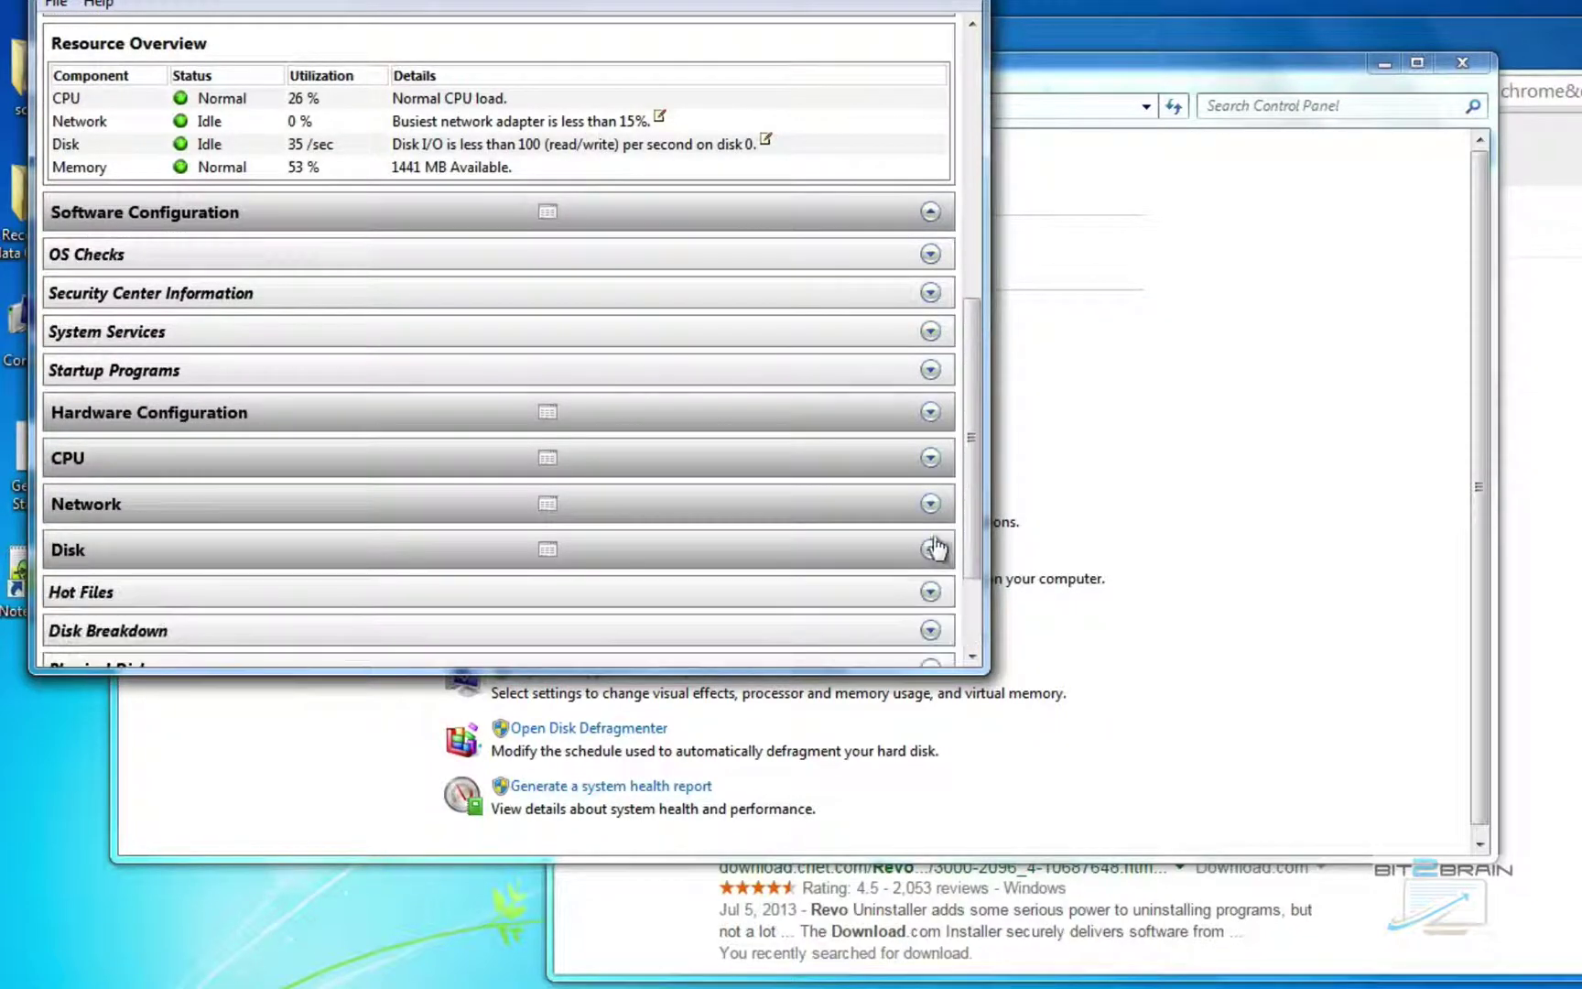
left_click(931, 503)
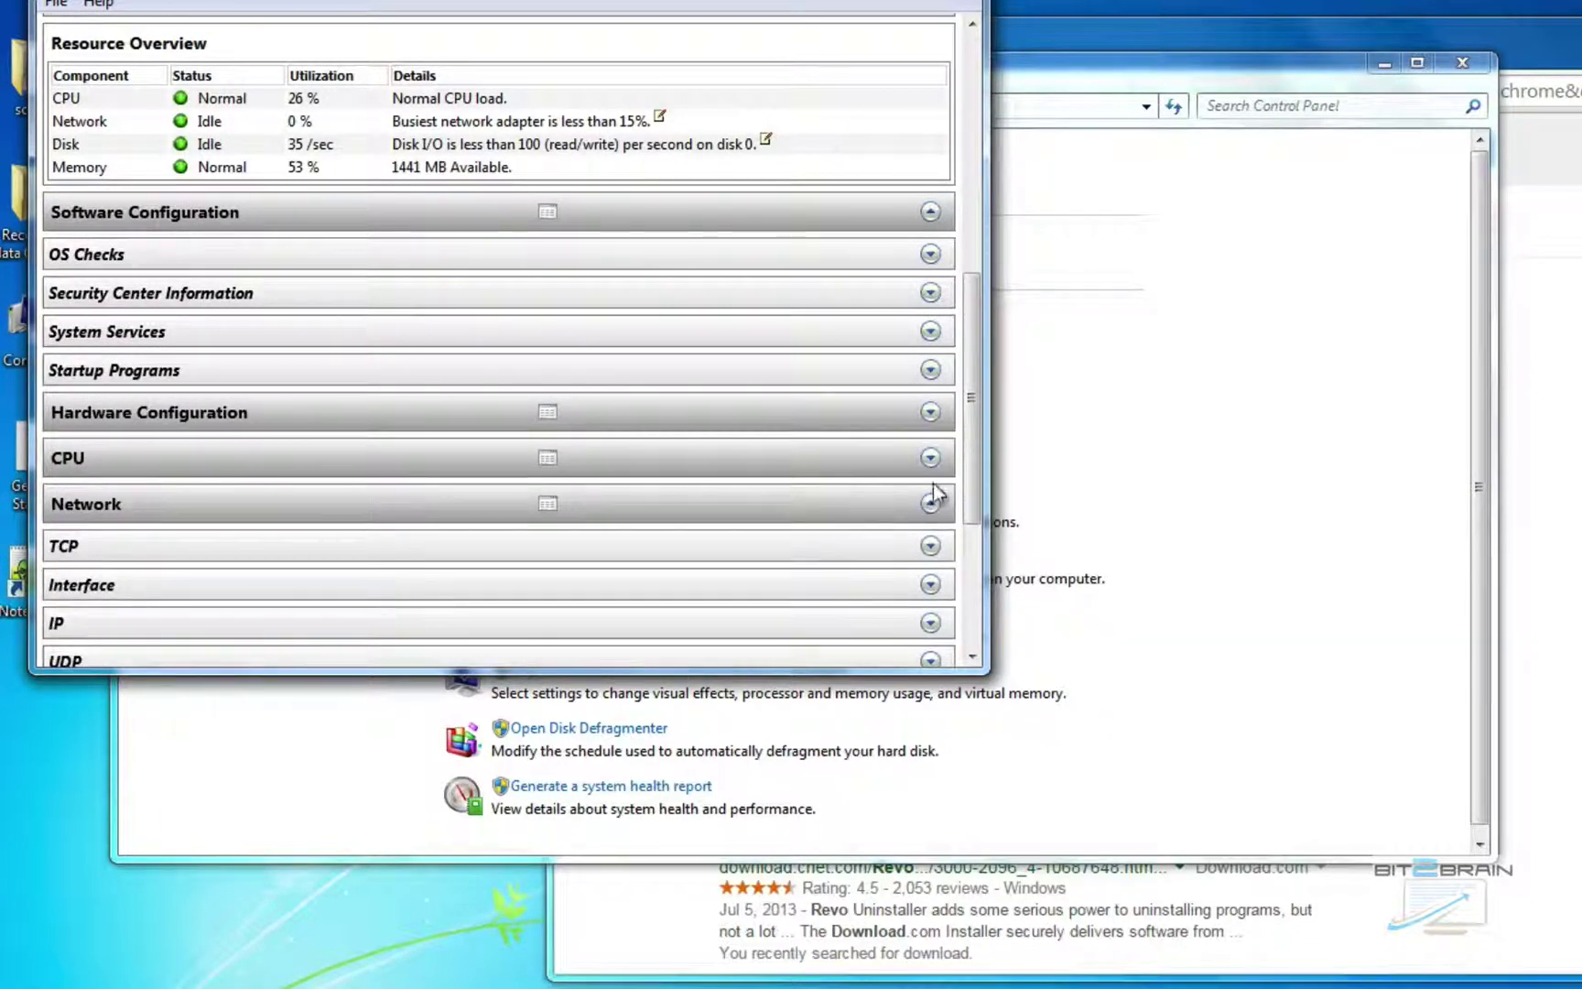
left_click(928, 548)
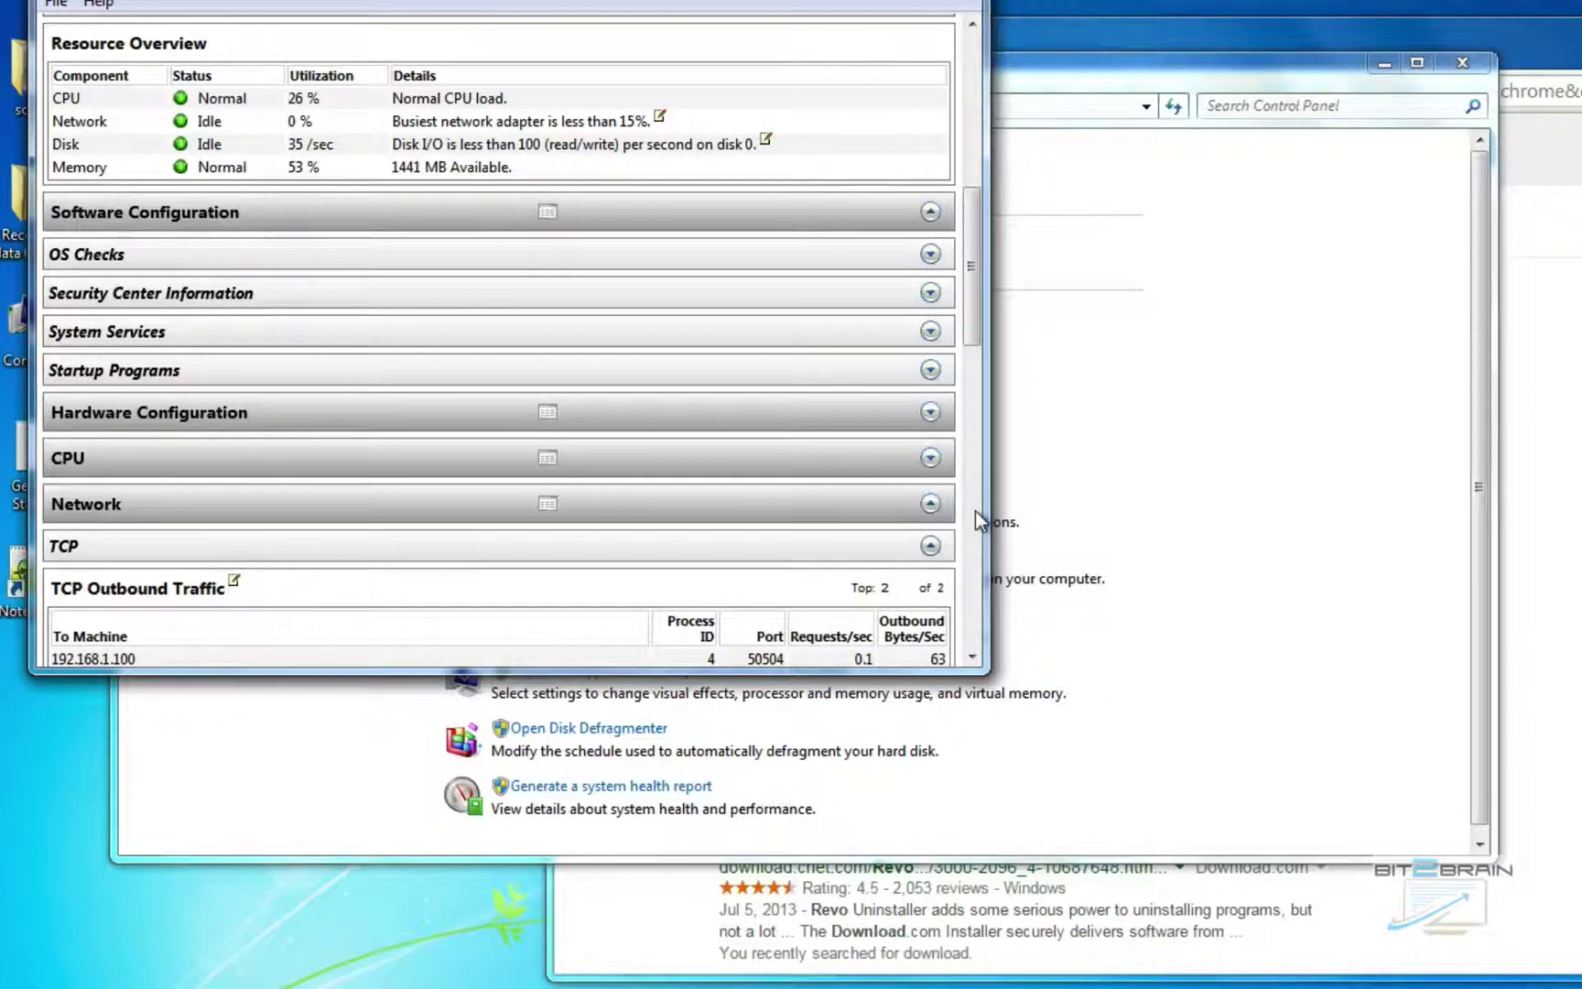
left_click(932, 459)
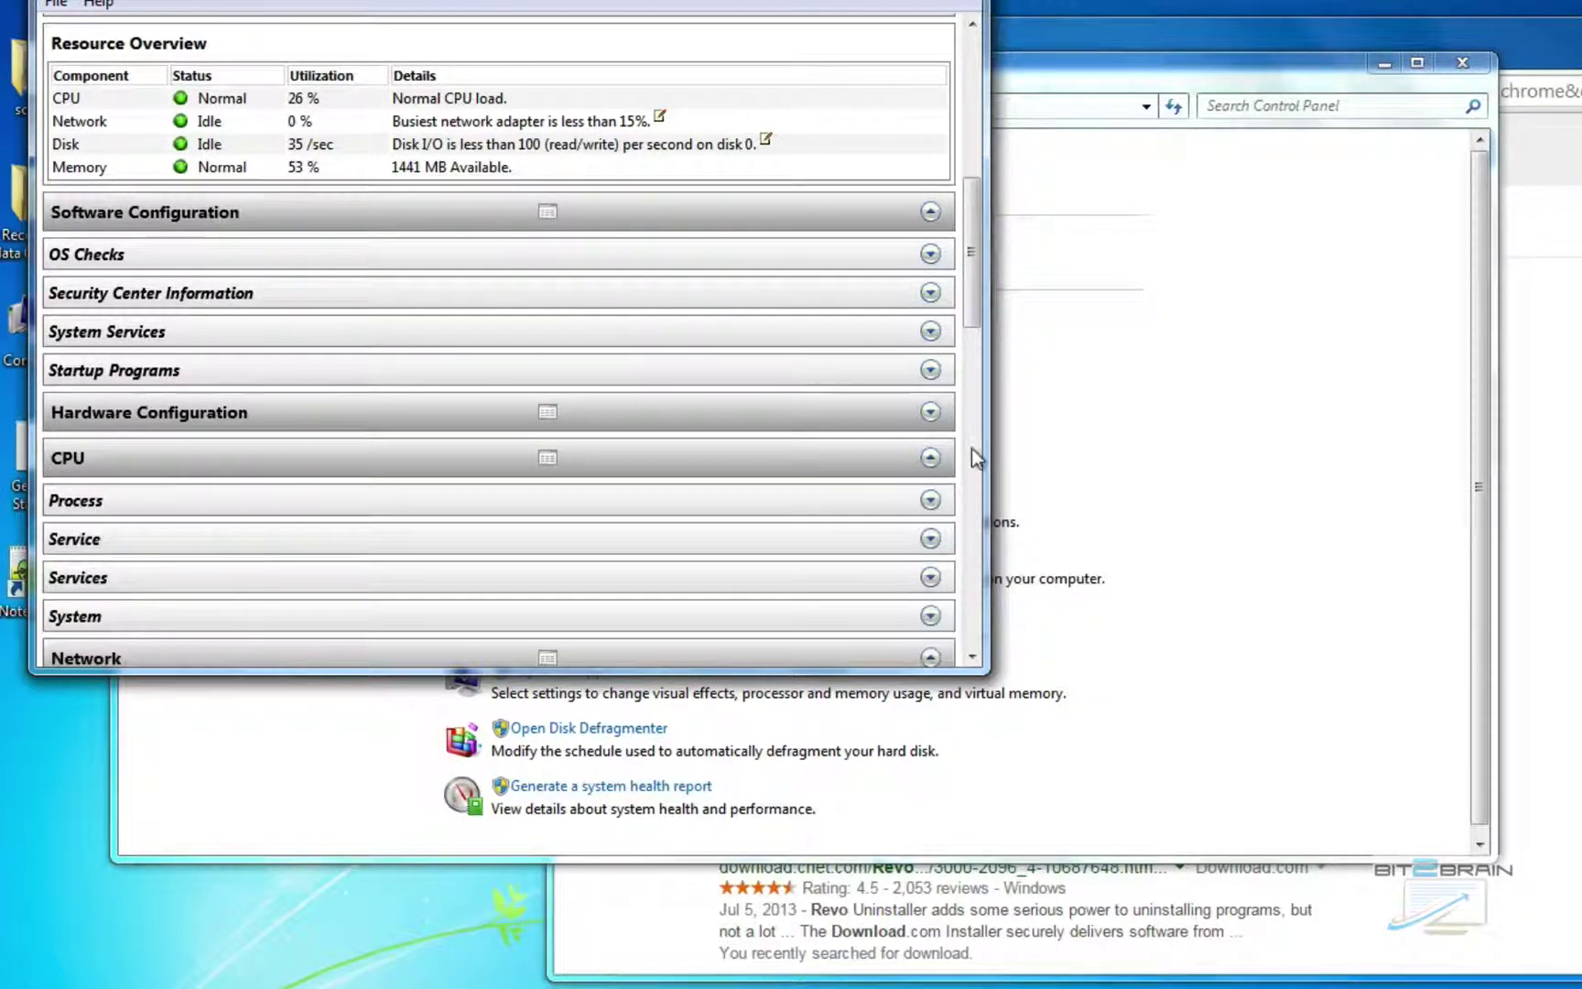
left_click(931, 500)
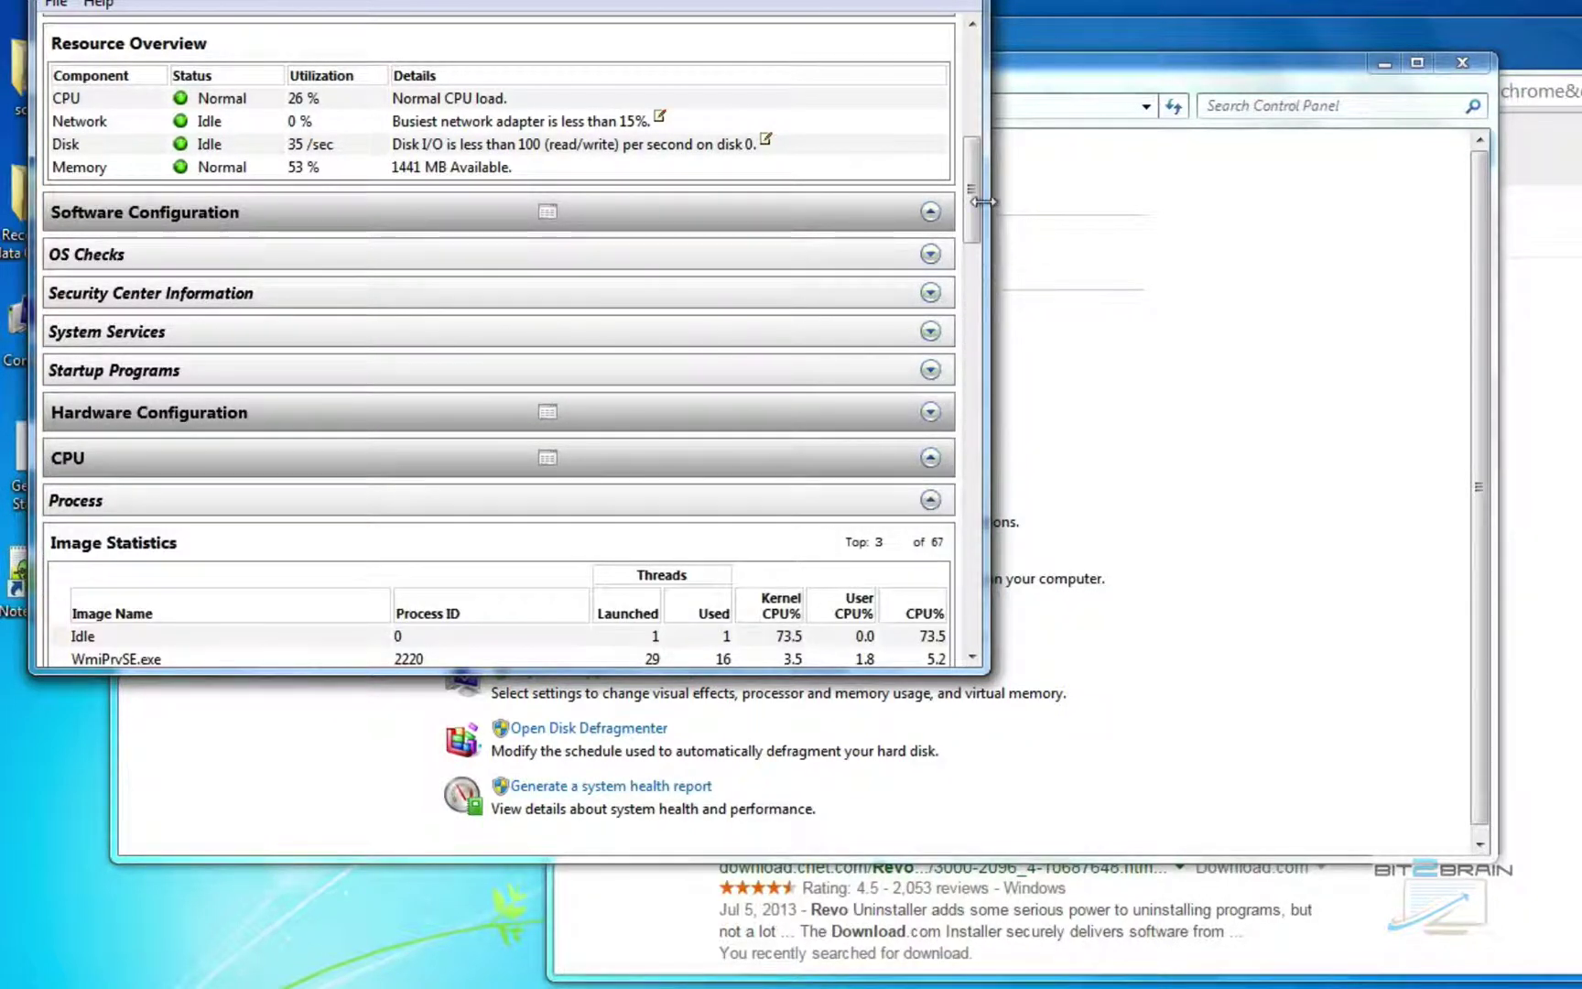
Examine the Security Center details linked from the report's anti-virus warning, and close the report and Performance Monitor.
left_click_drag(975, 203, 974, 132)
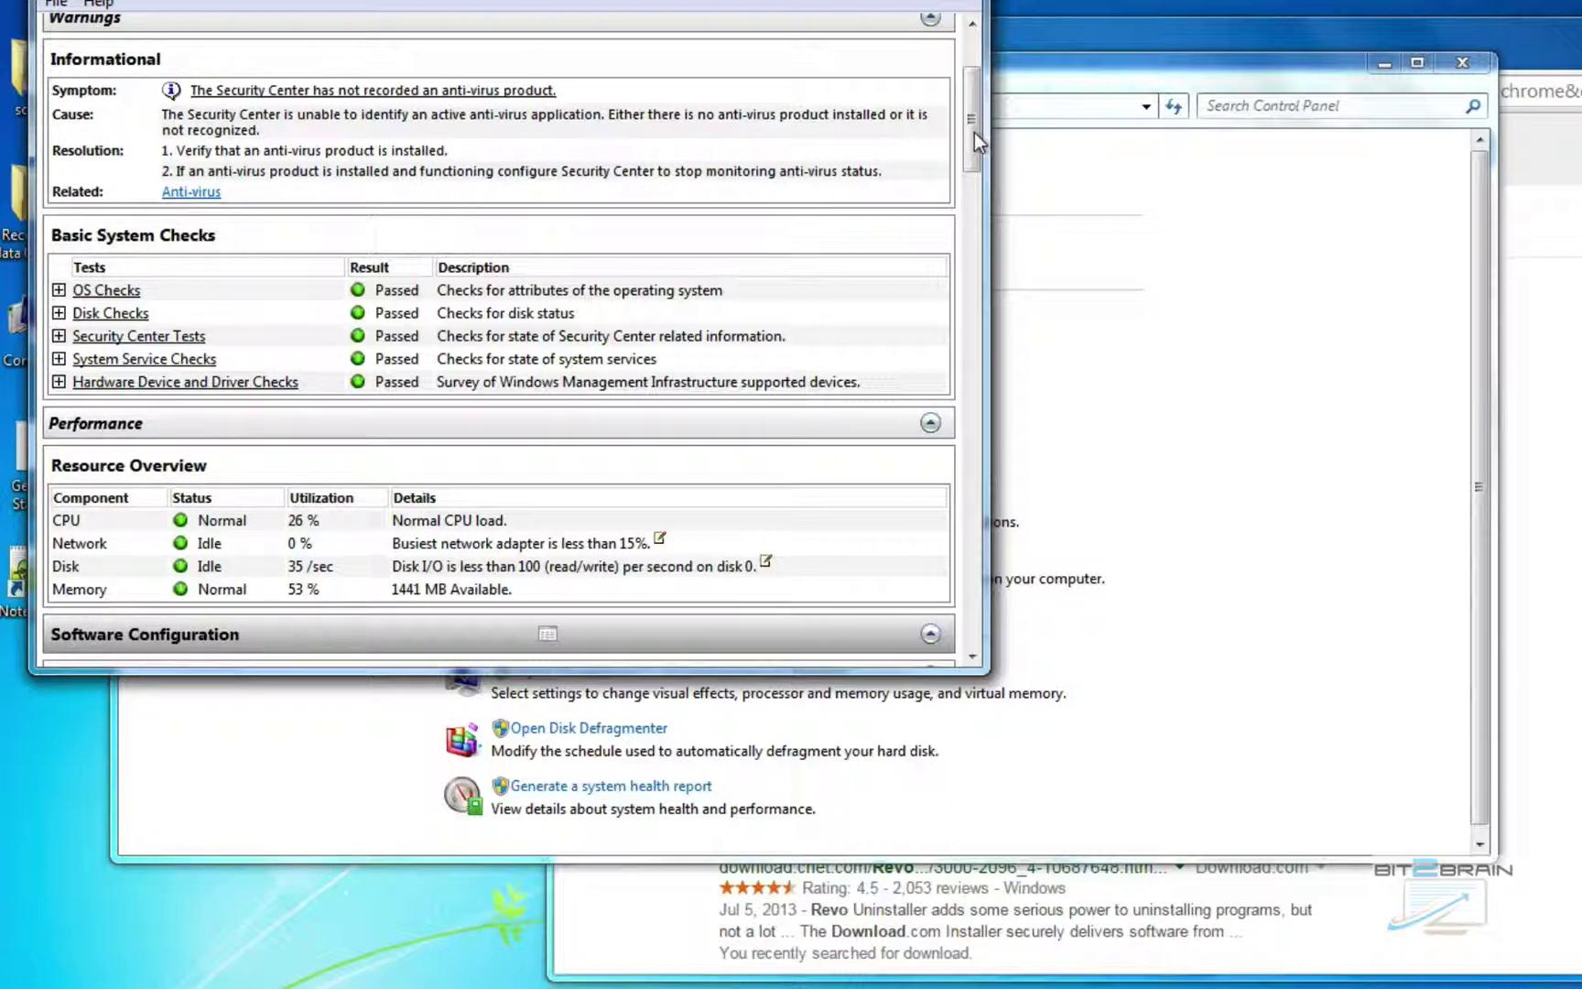
scroll(974, 132, "up", 3)
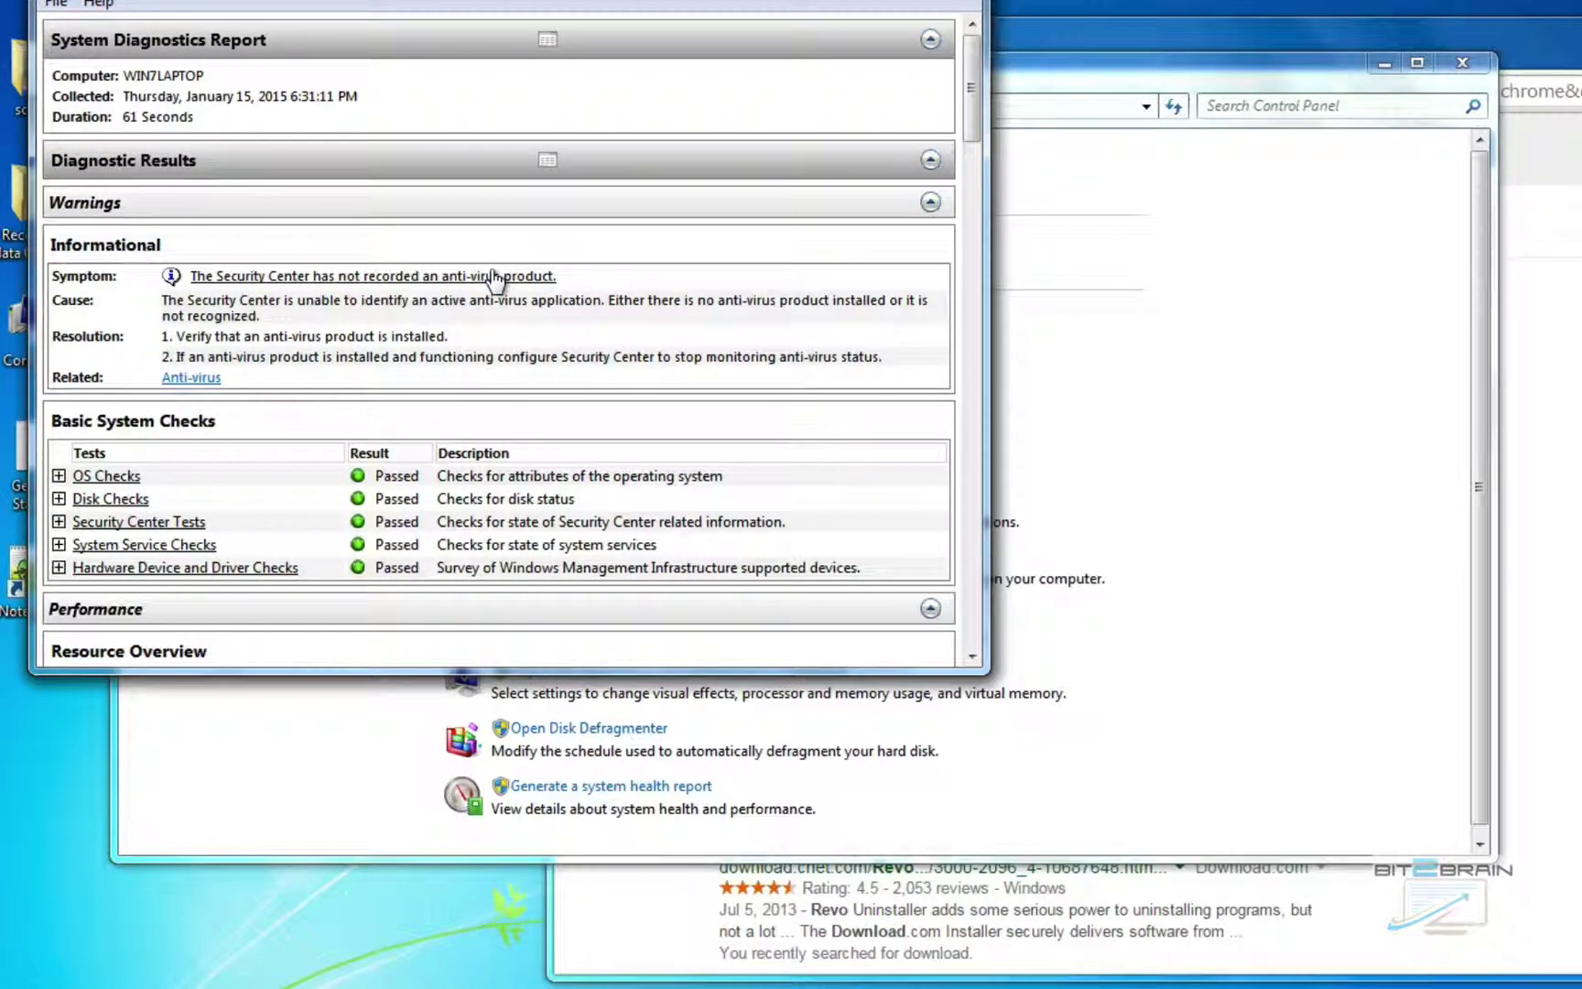
left_click(495, 276)
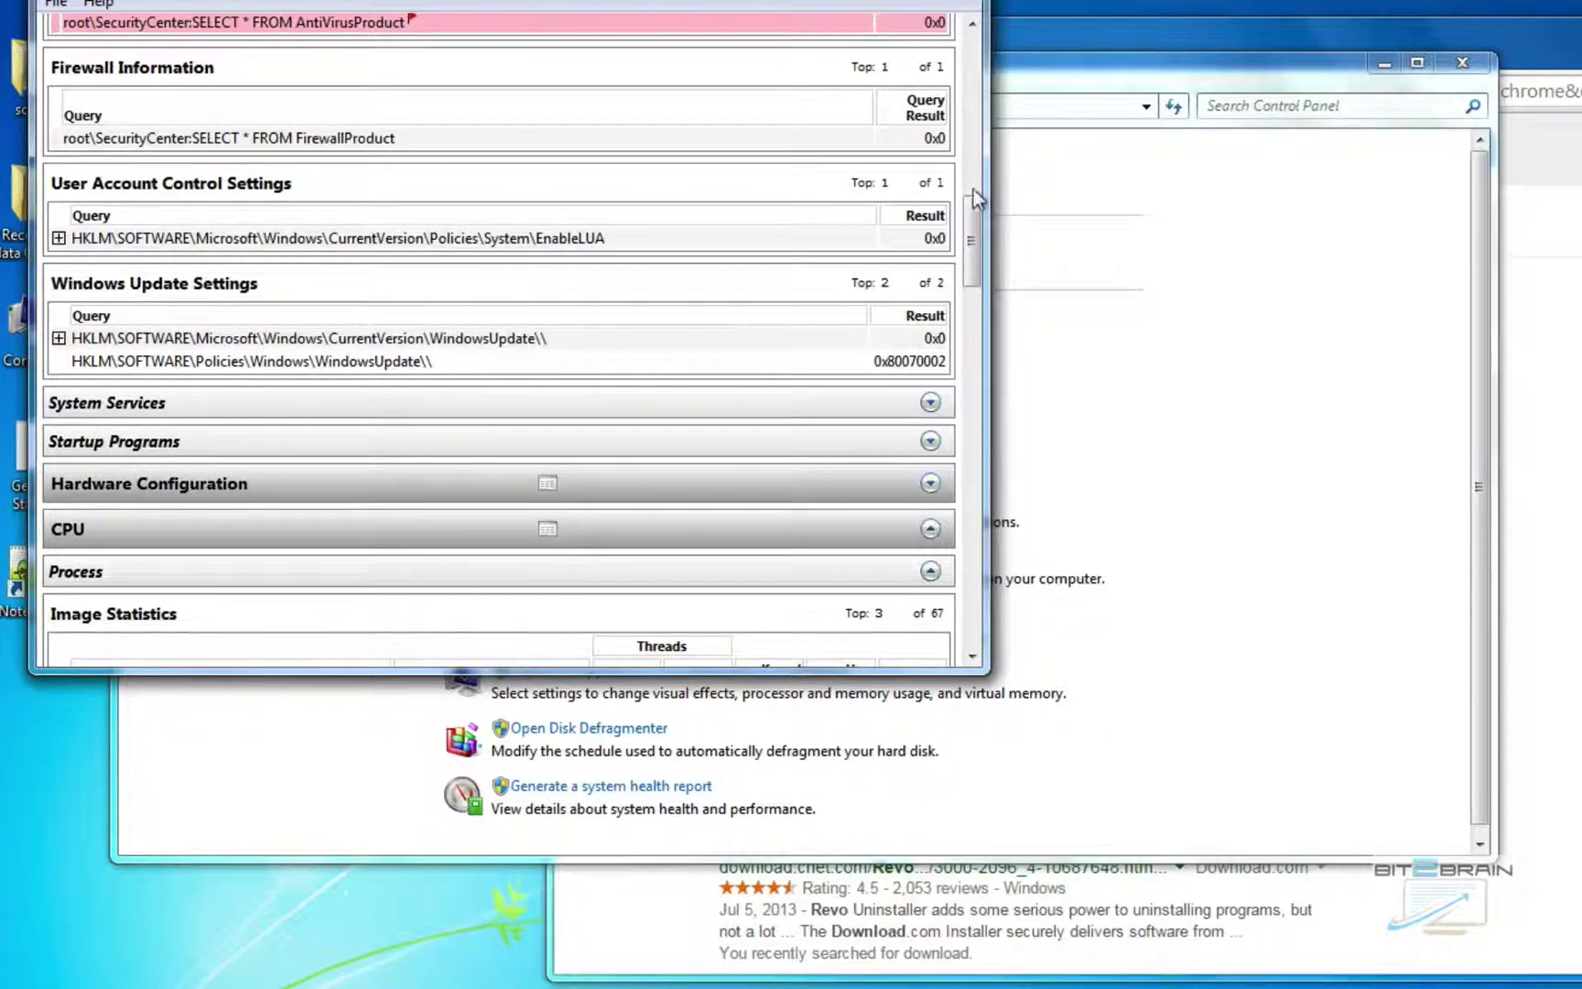
left_click_drag(972, 190, 972, 144)
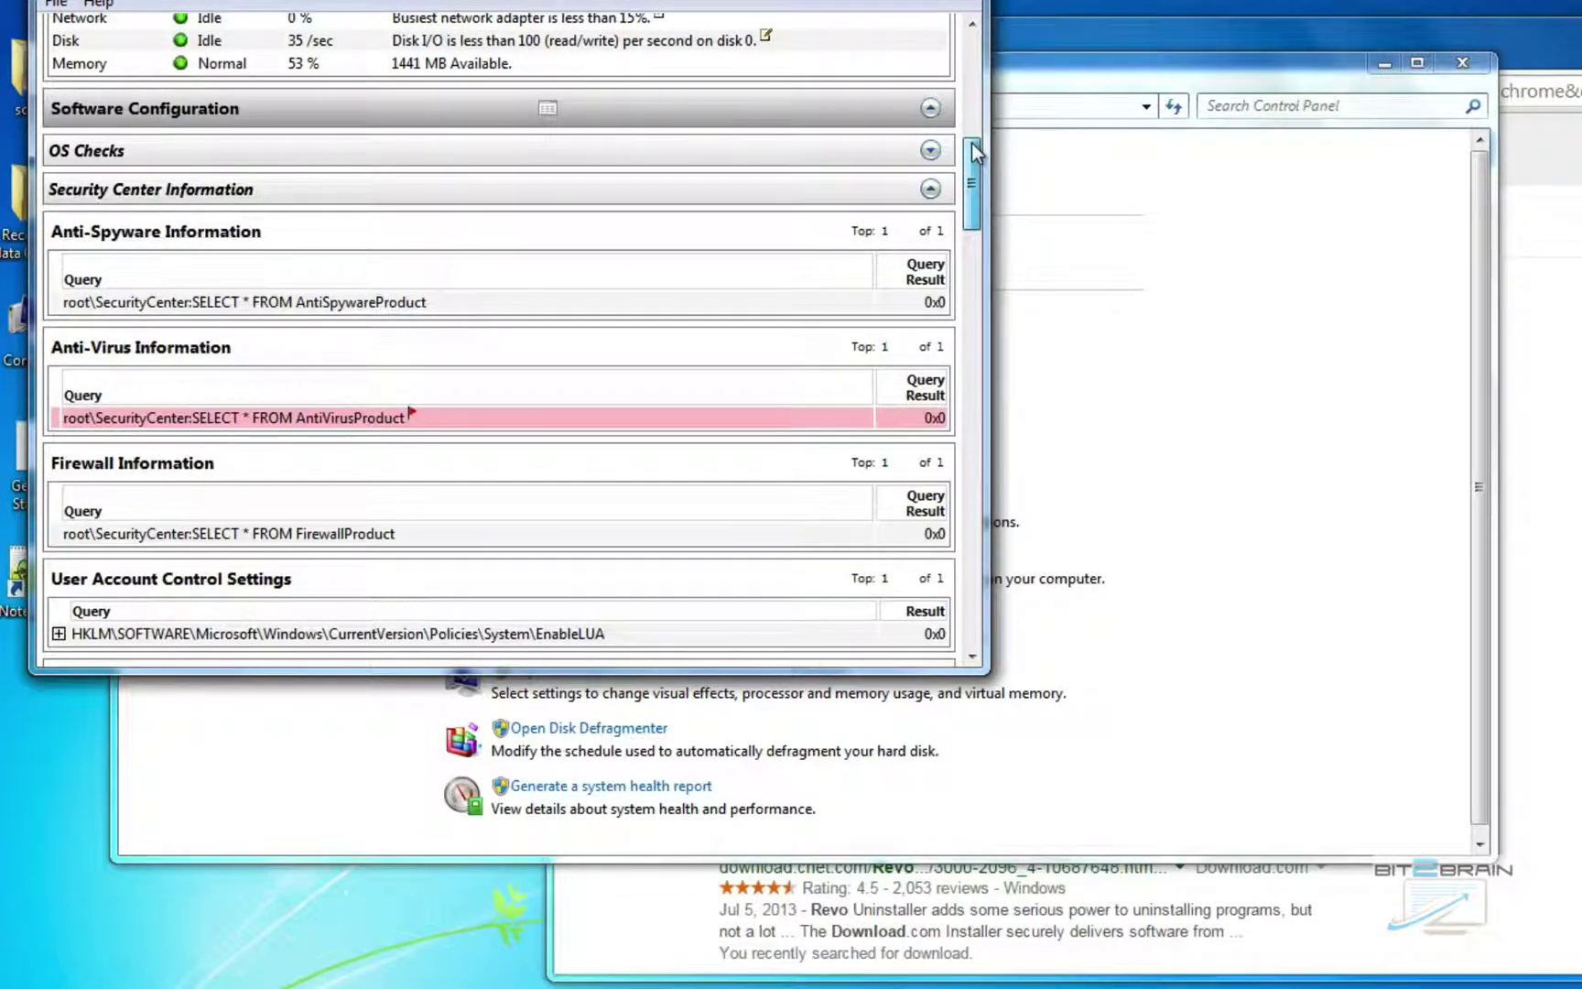
left_click_drag(972, 143, 978, 30)
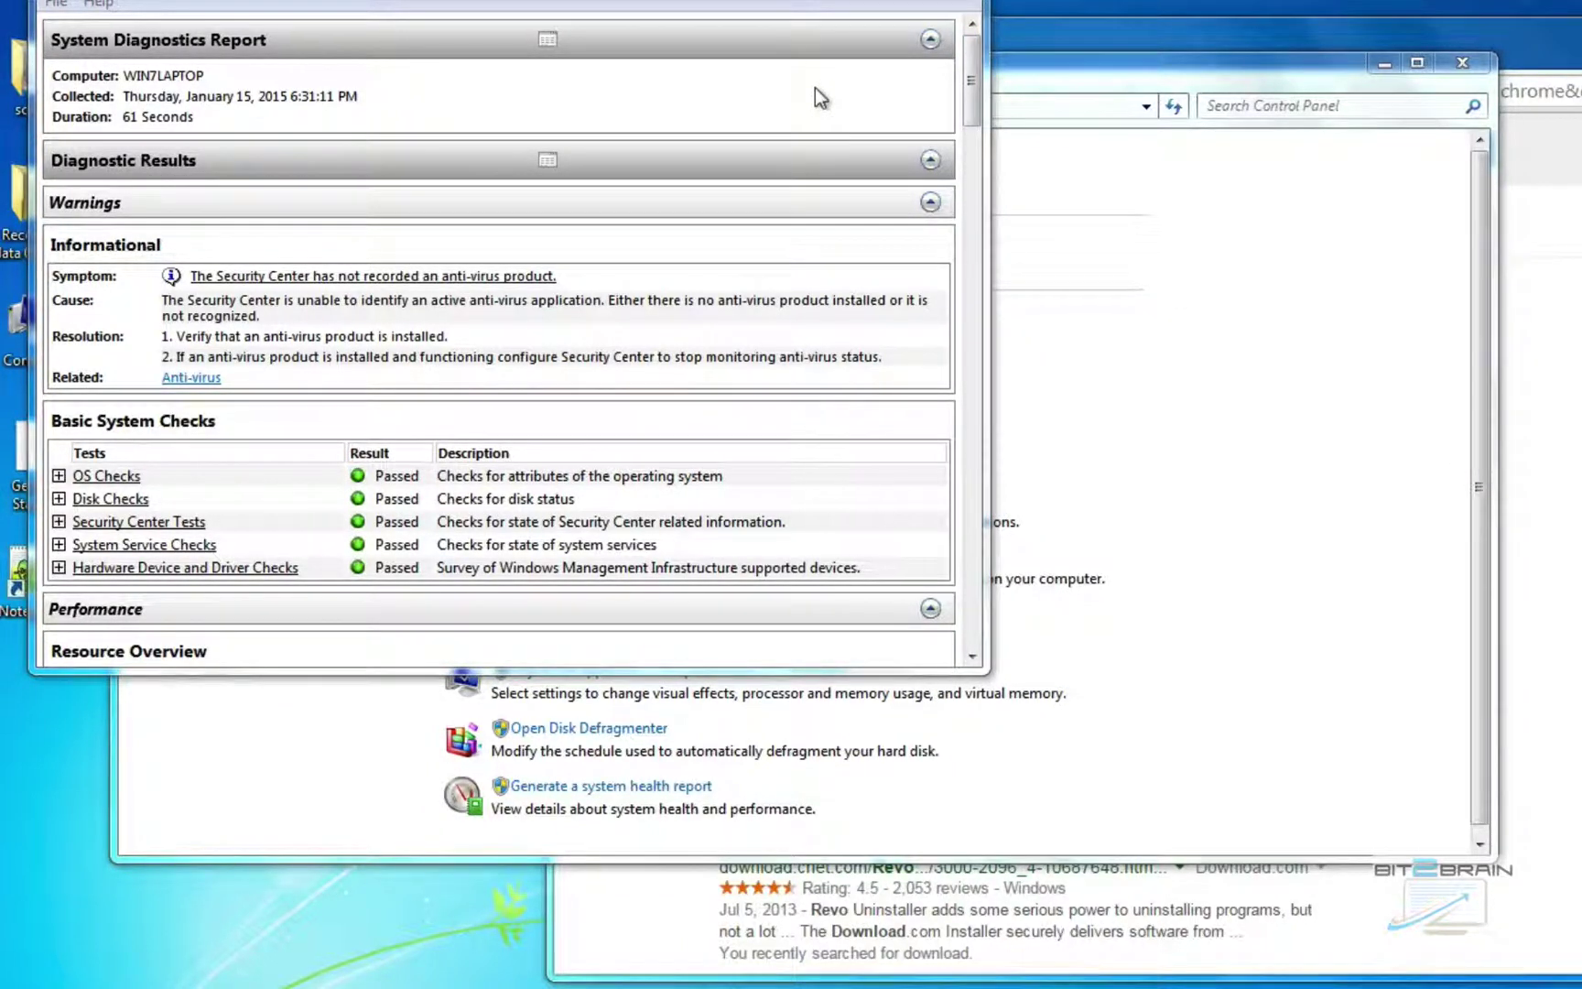
left_click(957, 0)
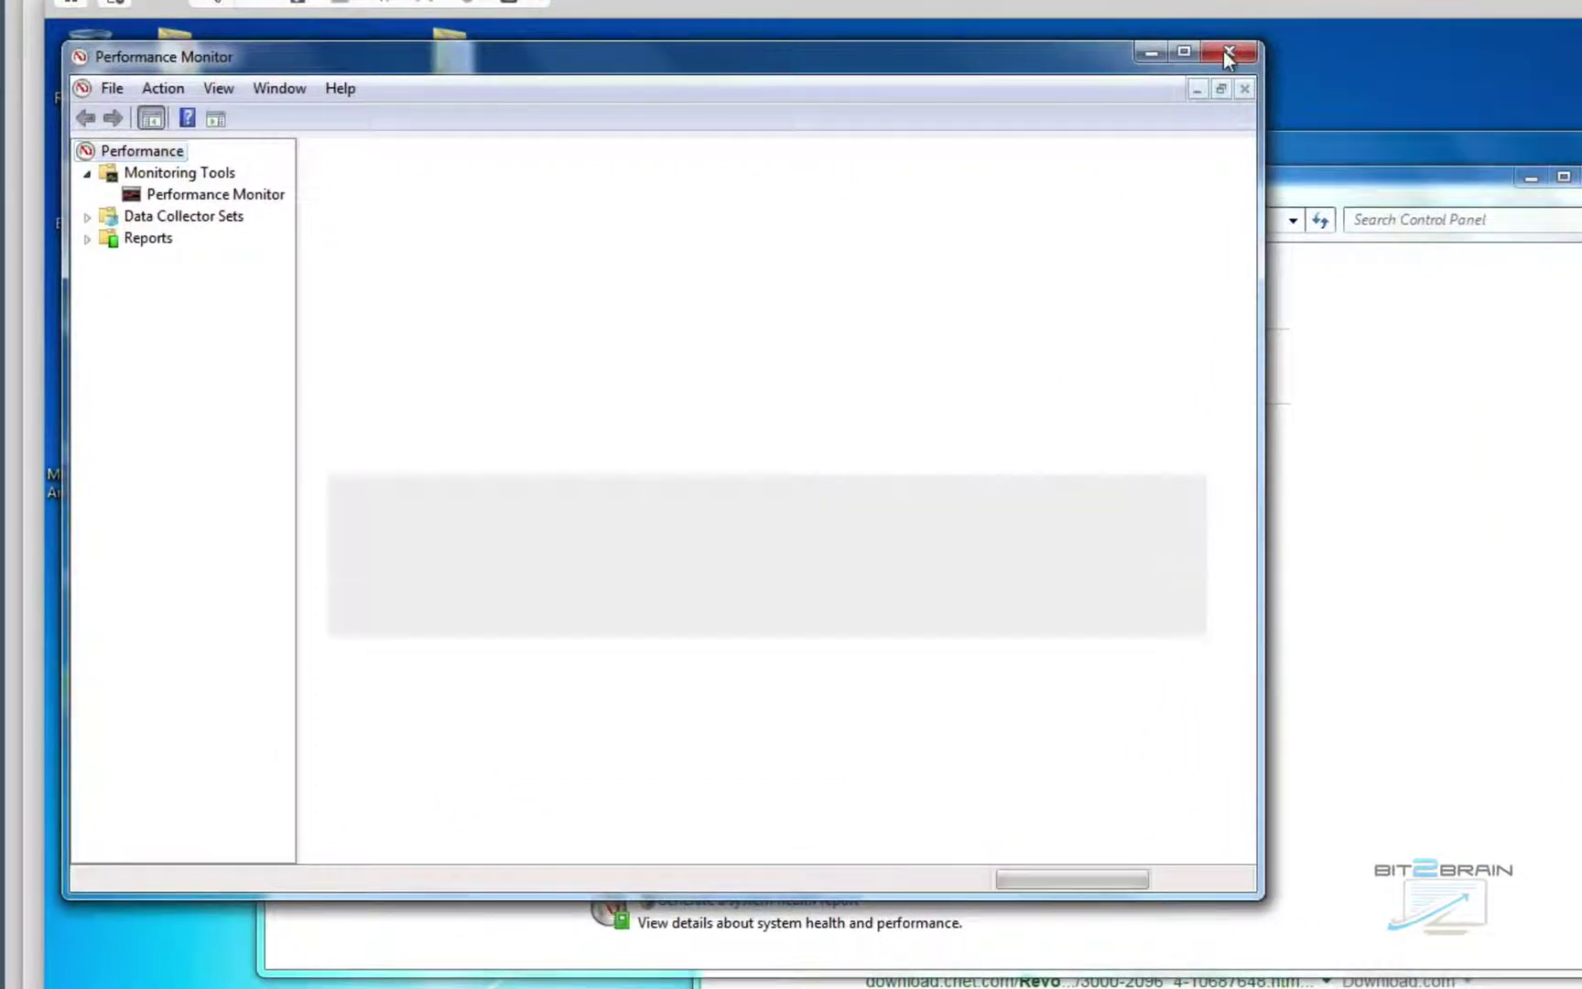
left_click(1226, 50)
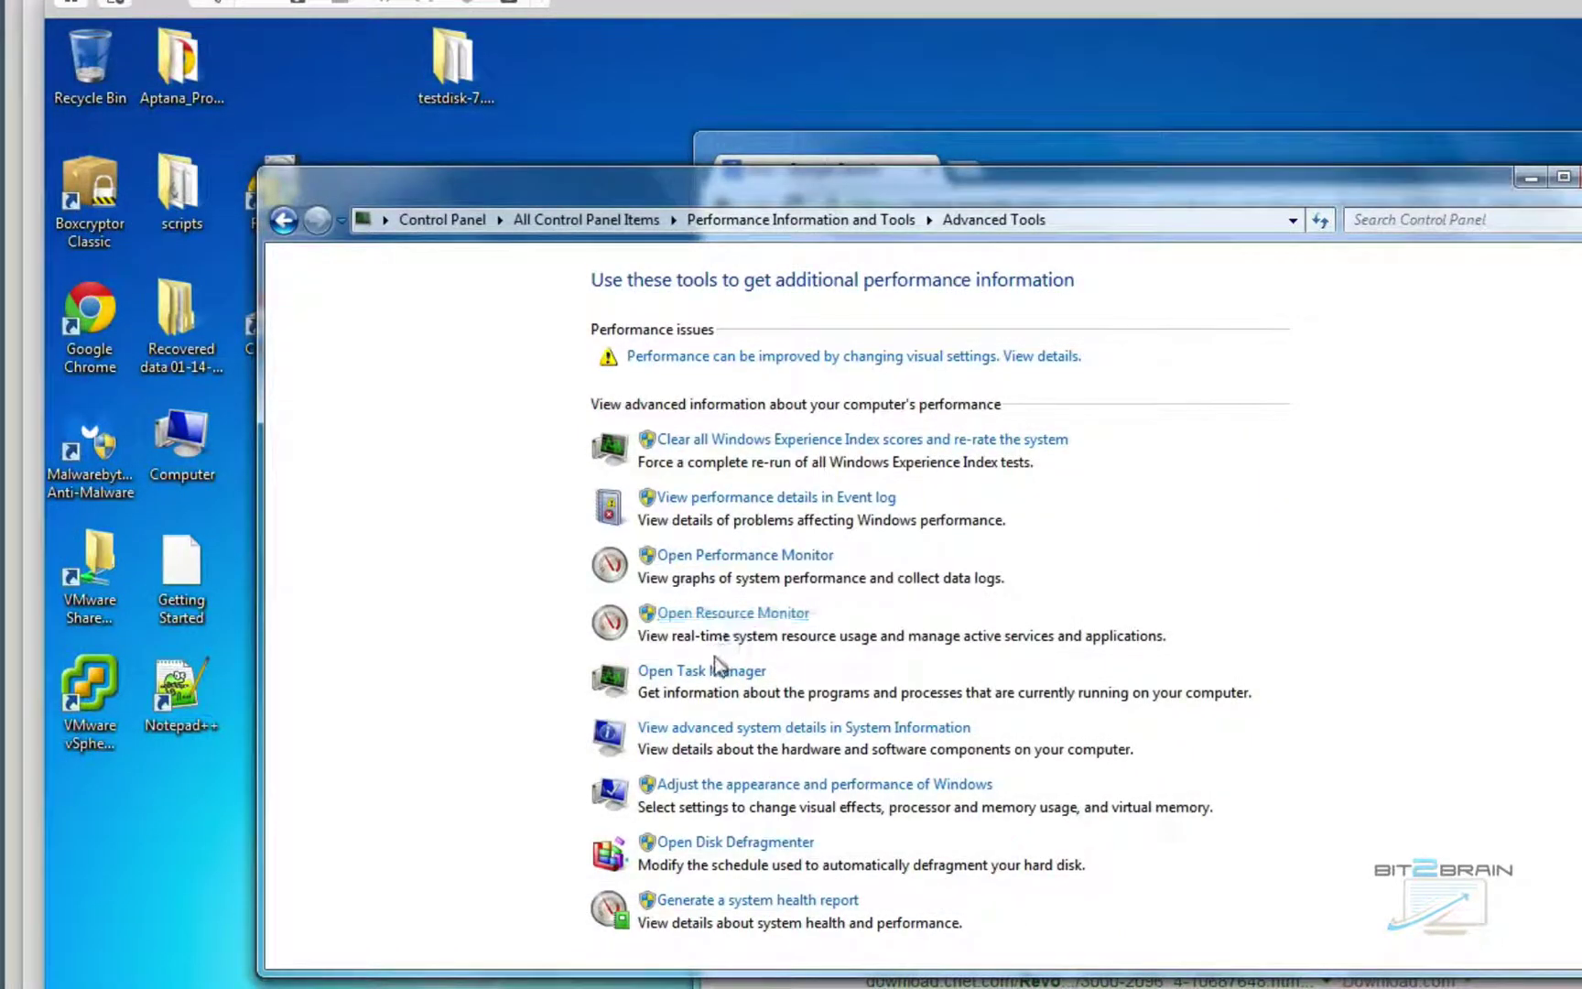
Open Task Manager from Advanced Tools, view the Performance and Services information, and close it.
left_click(714, 673)
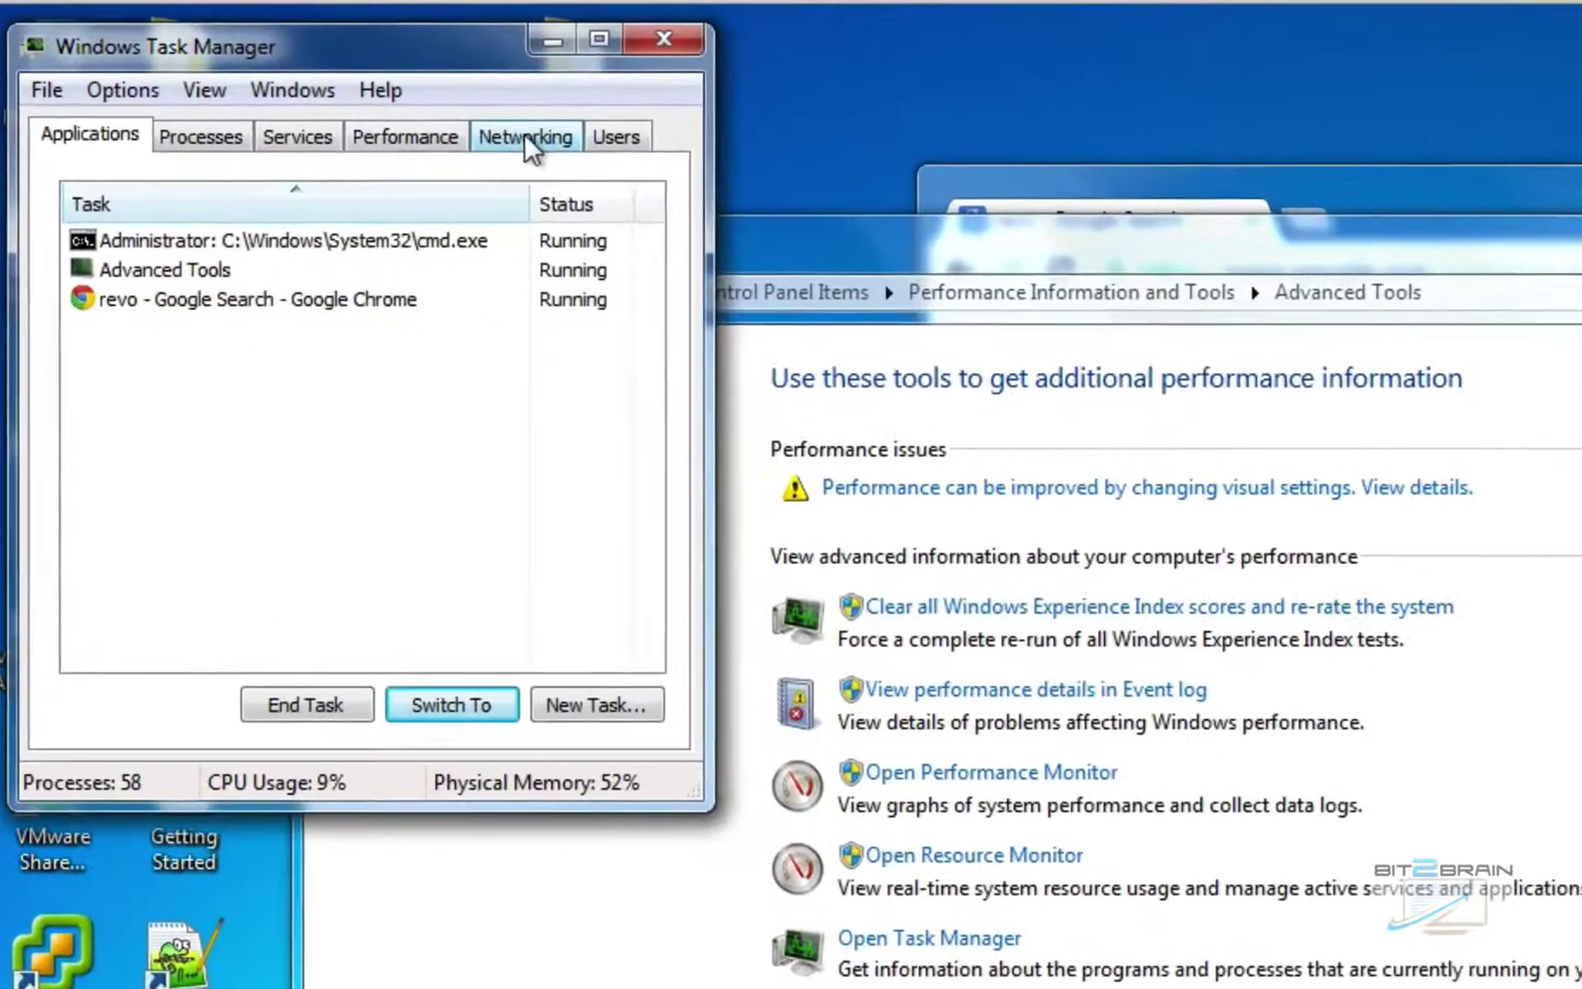
left_click(379, 123)
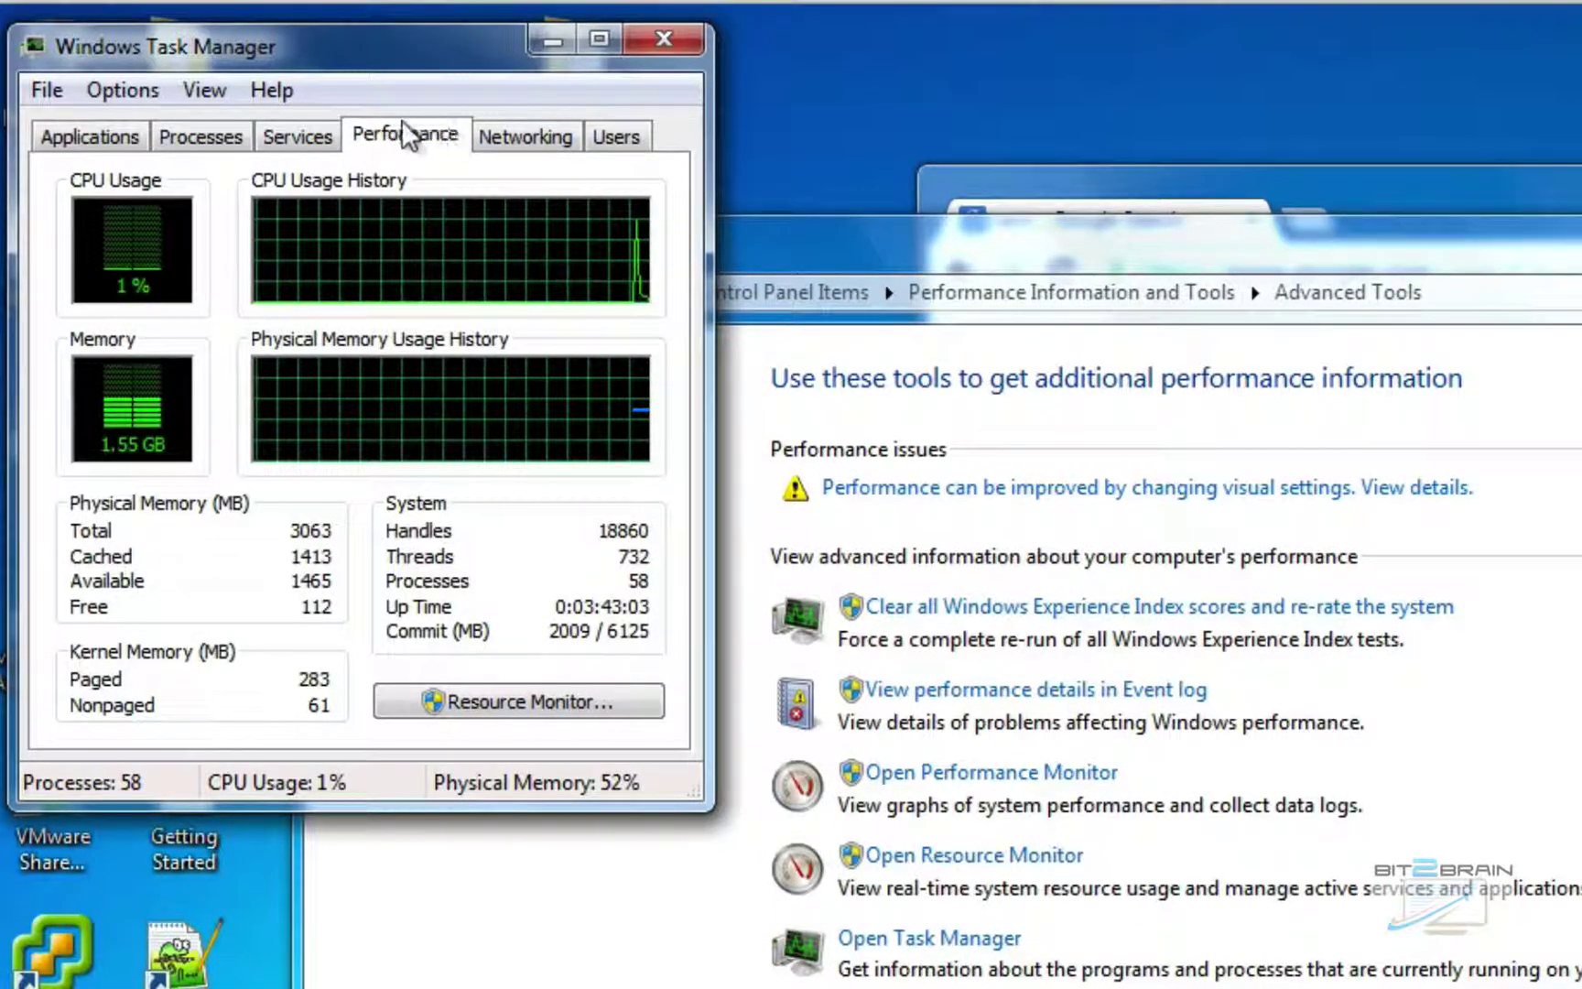
left_click(310, 133)
left_click(639, 35)
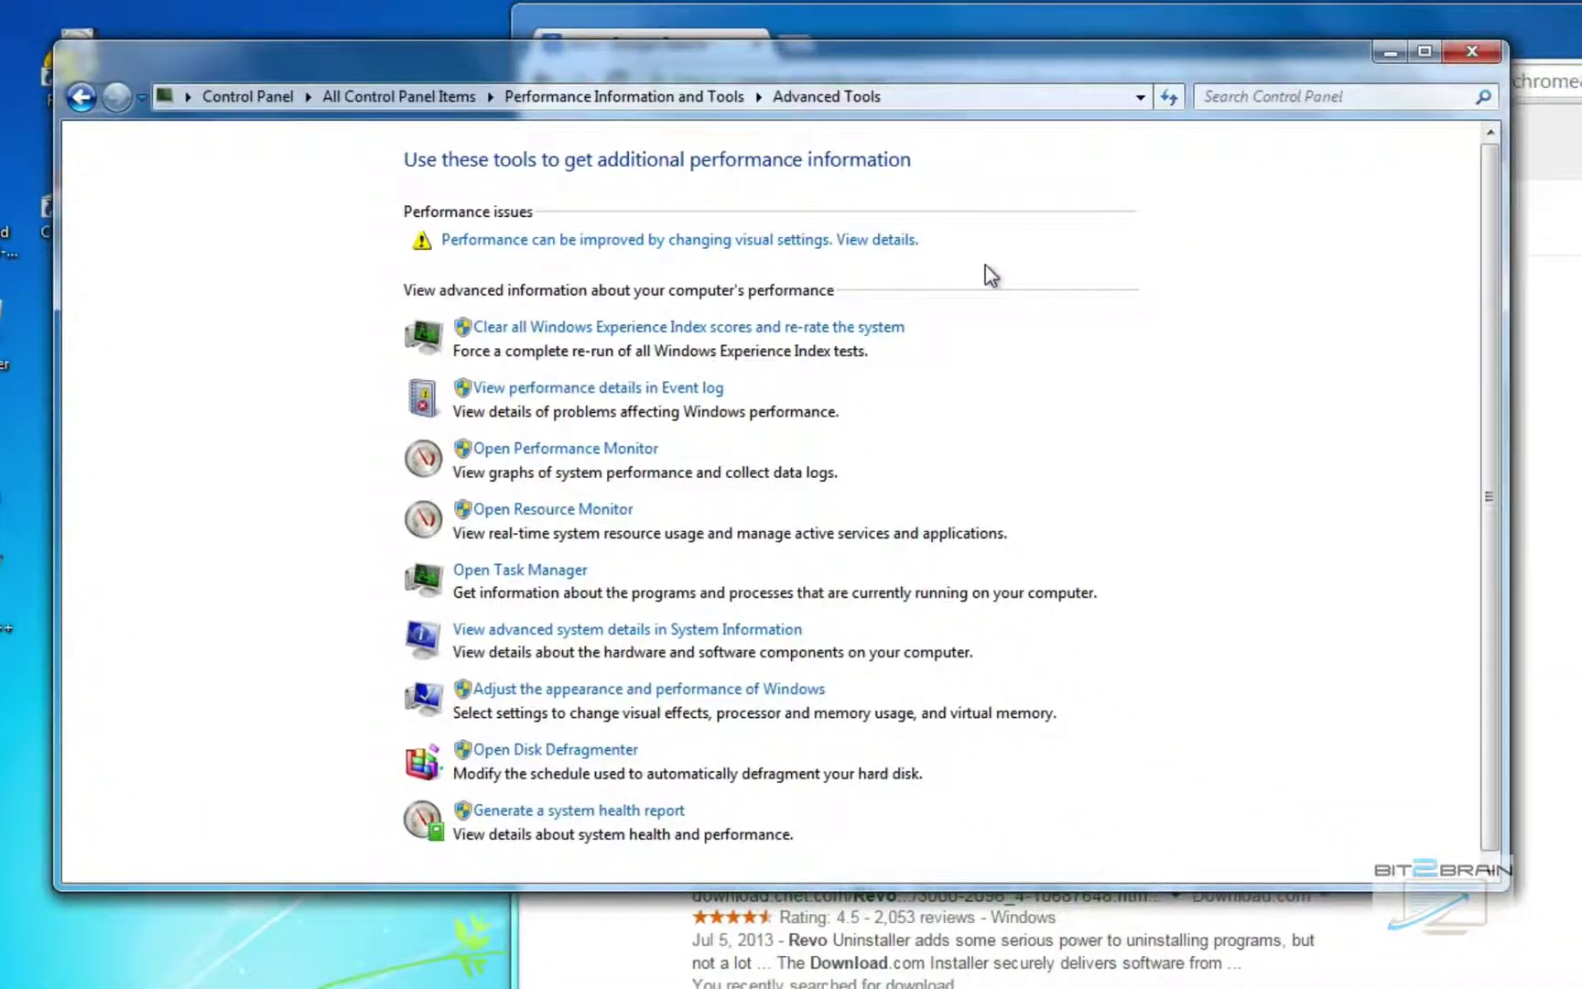
Clear all Windows Experience Index scores and re-rate the system.
left_click(857, 327)
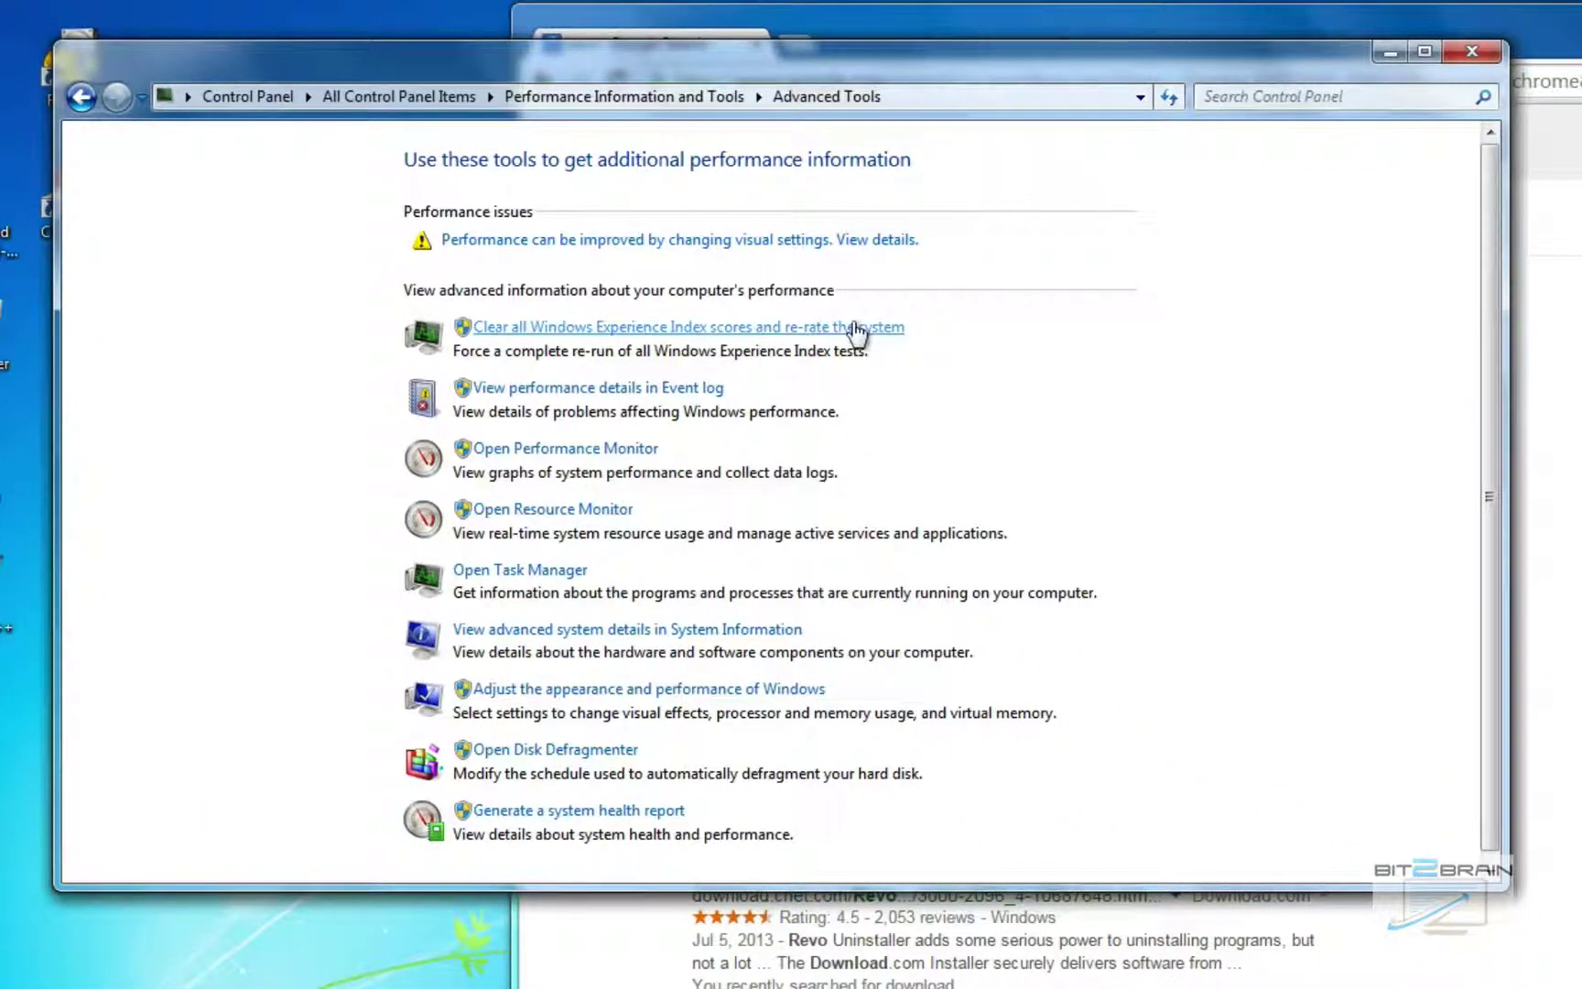